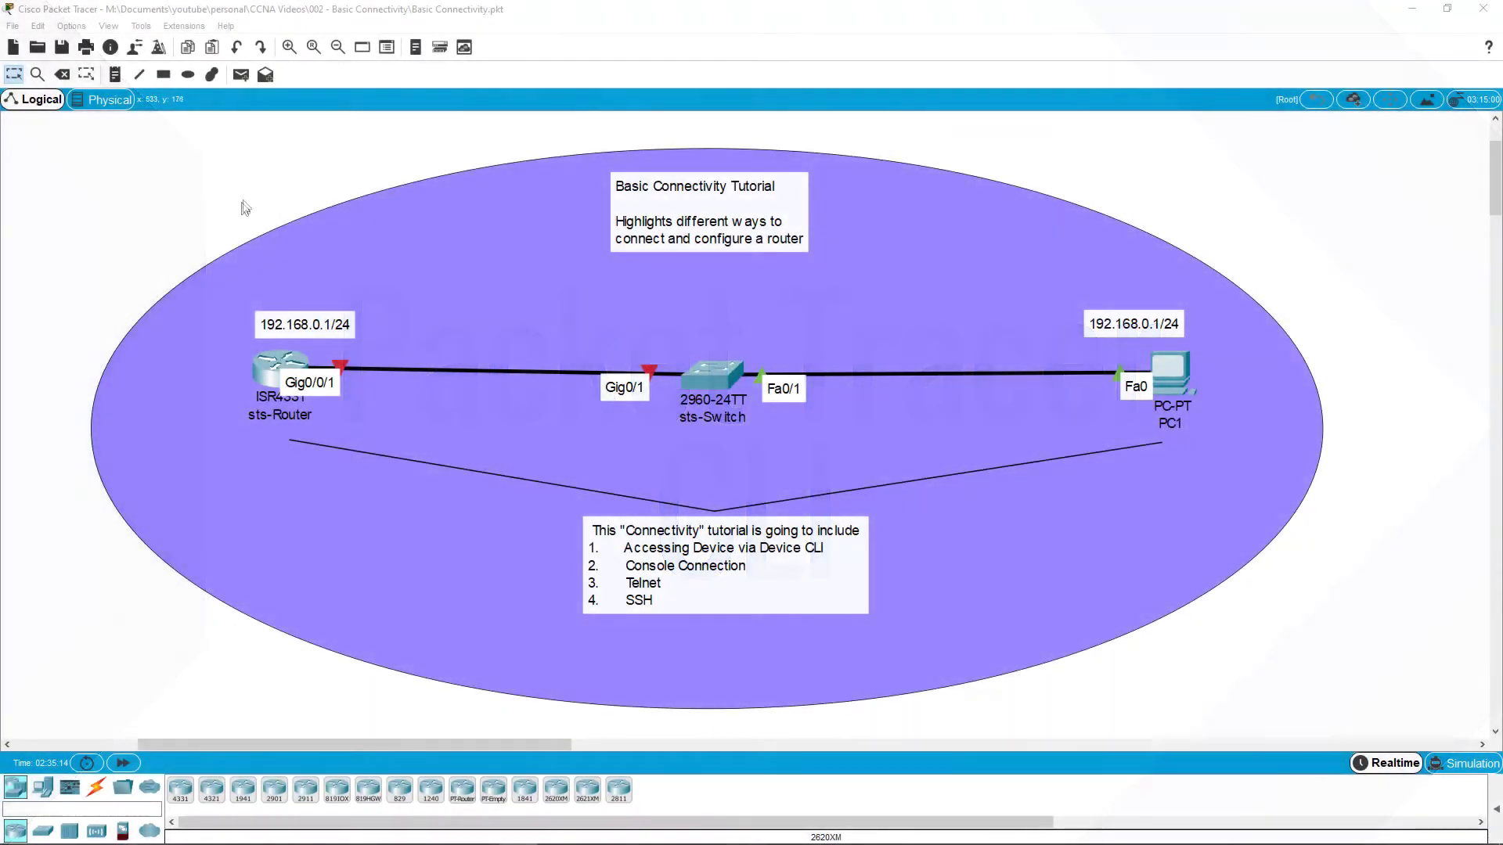
# Open sts-Router's CLI full screen and decline the initial configuration dialog to get the Router> prompt.
pyautogui.click(279, 368)
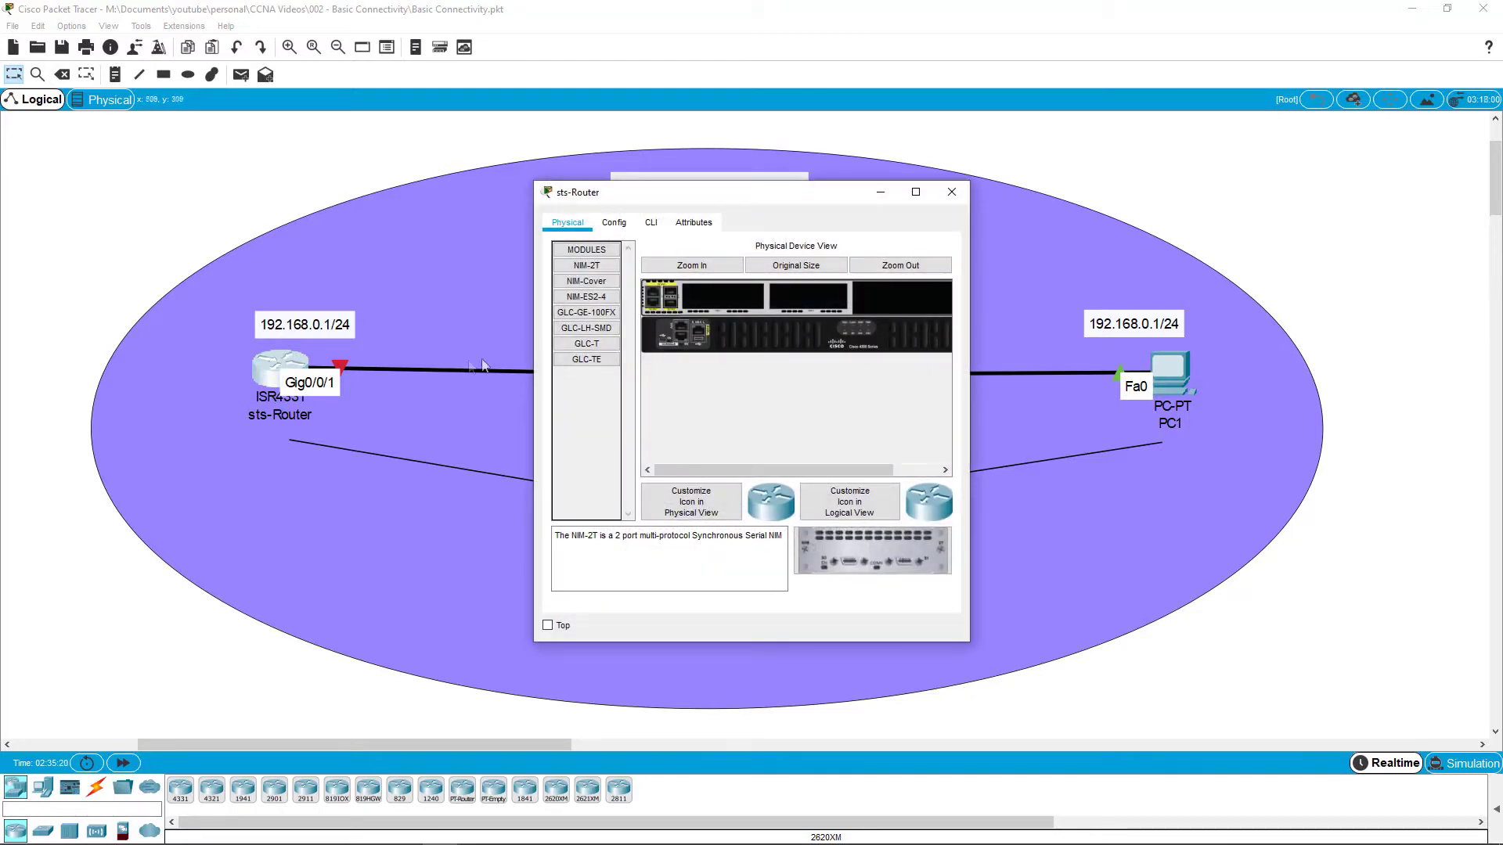
pyautogui.click(915, 193)
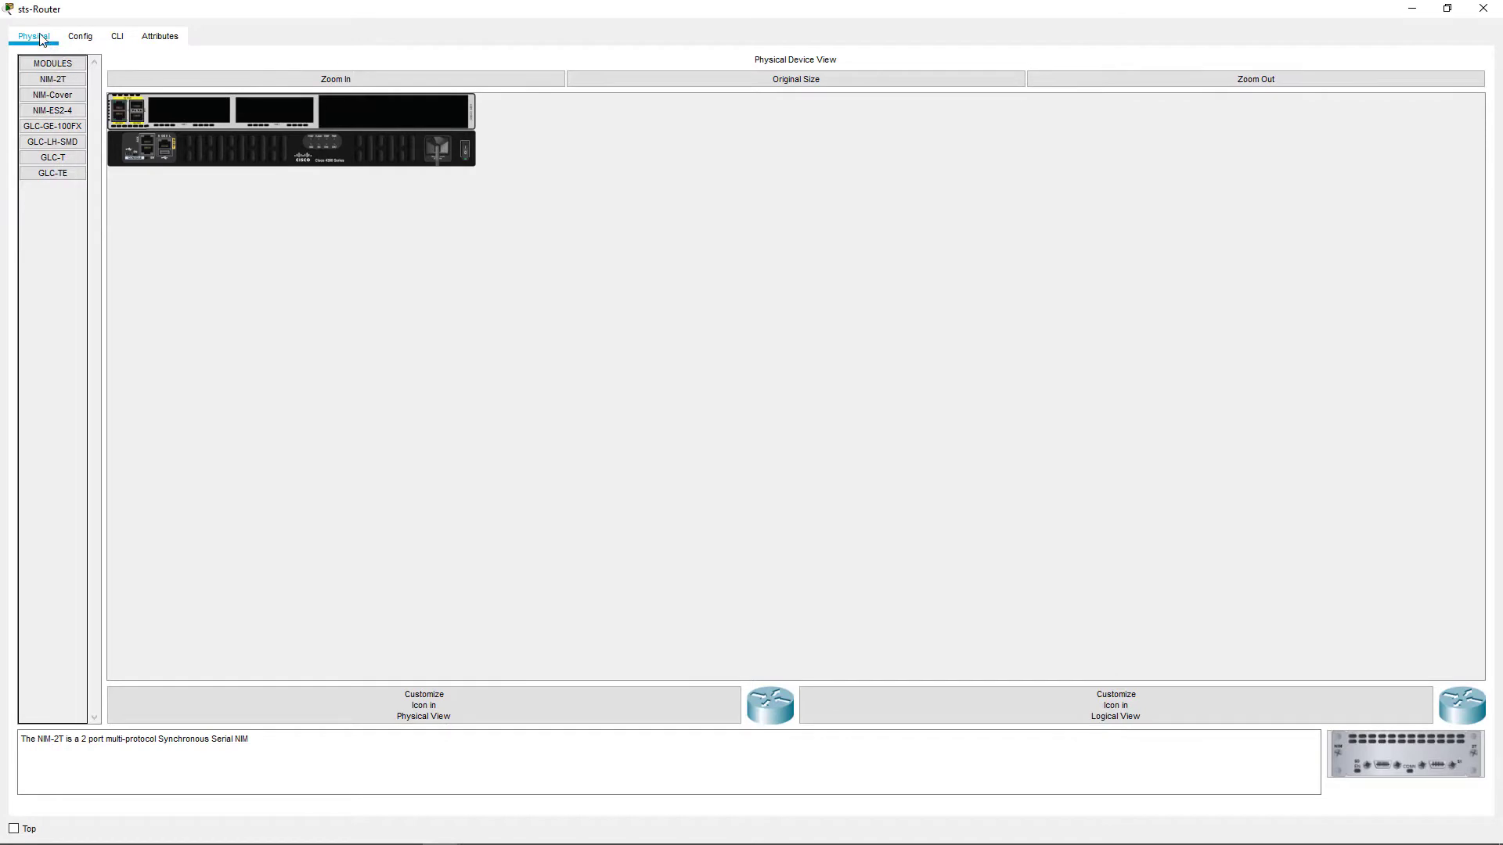
pyautogui.click(117, 37)
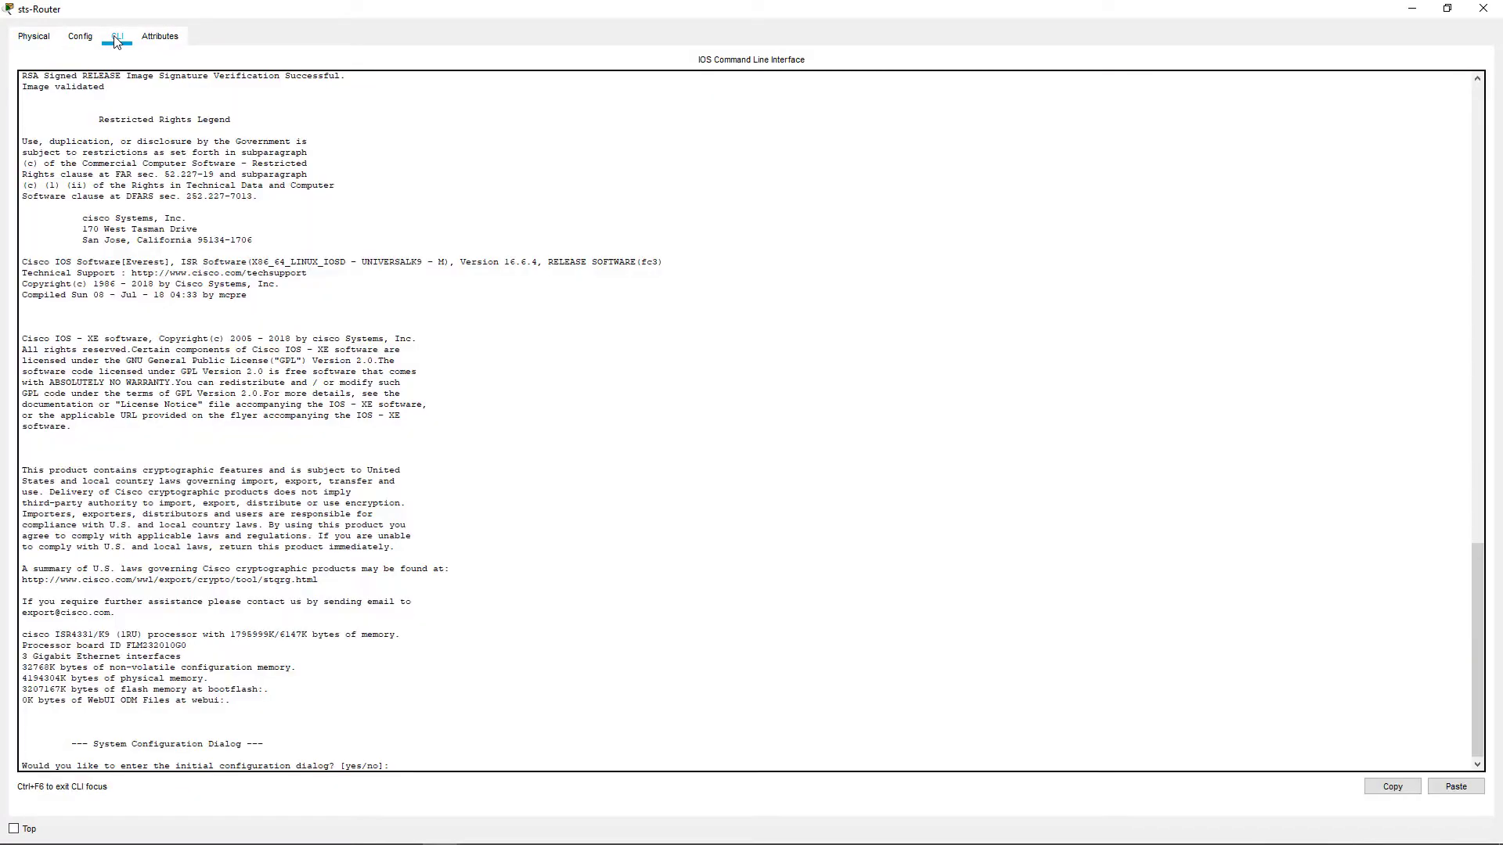
pyautogui.click(468, 740)
pyautogui.write('no')
pyautogui.press('Return')
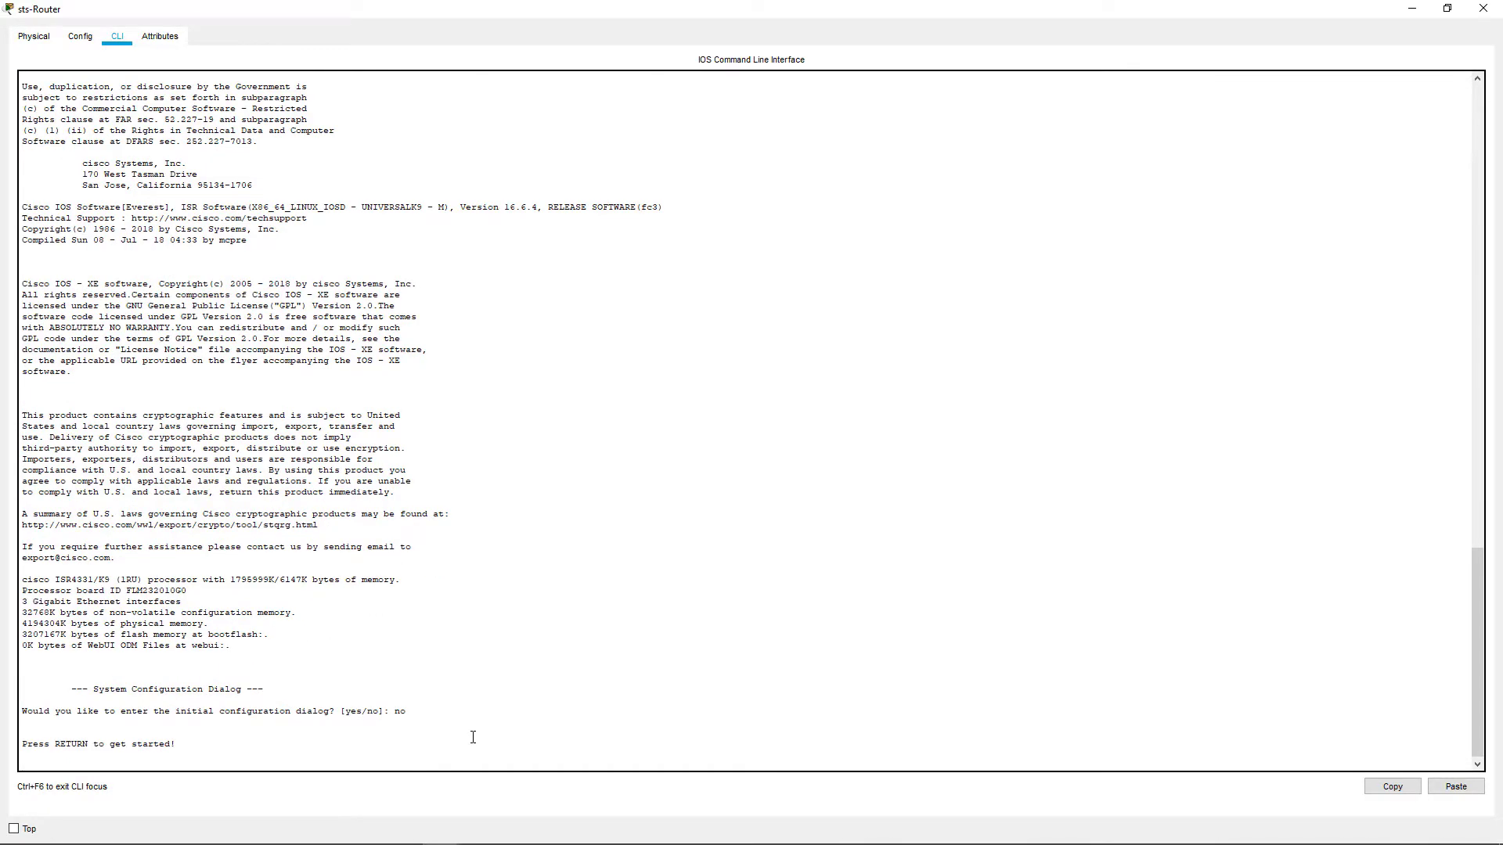
pyautogui.press('Return')
# Enter privileged mode and configure terminal, then list the global configuration commands with ?
pyautogui.write('en')
pyautogui.press('Return')
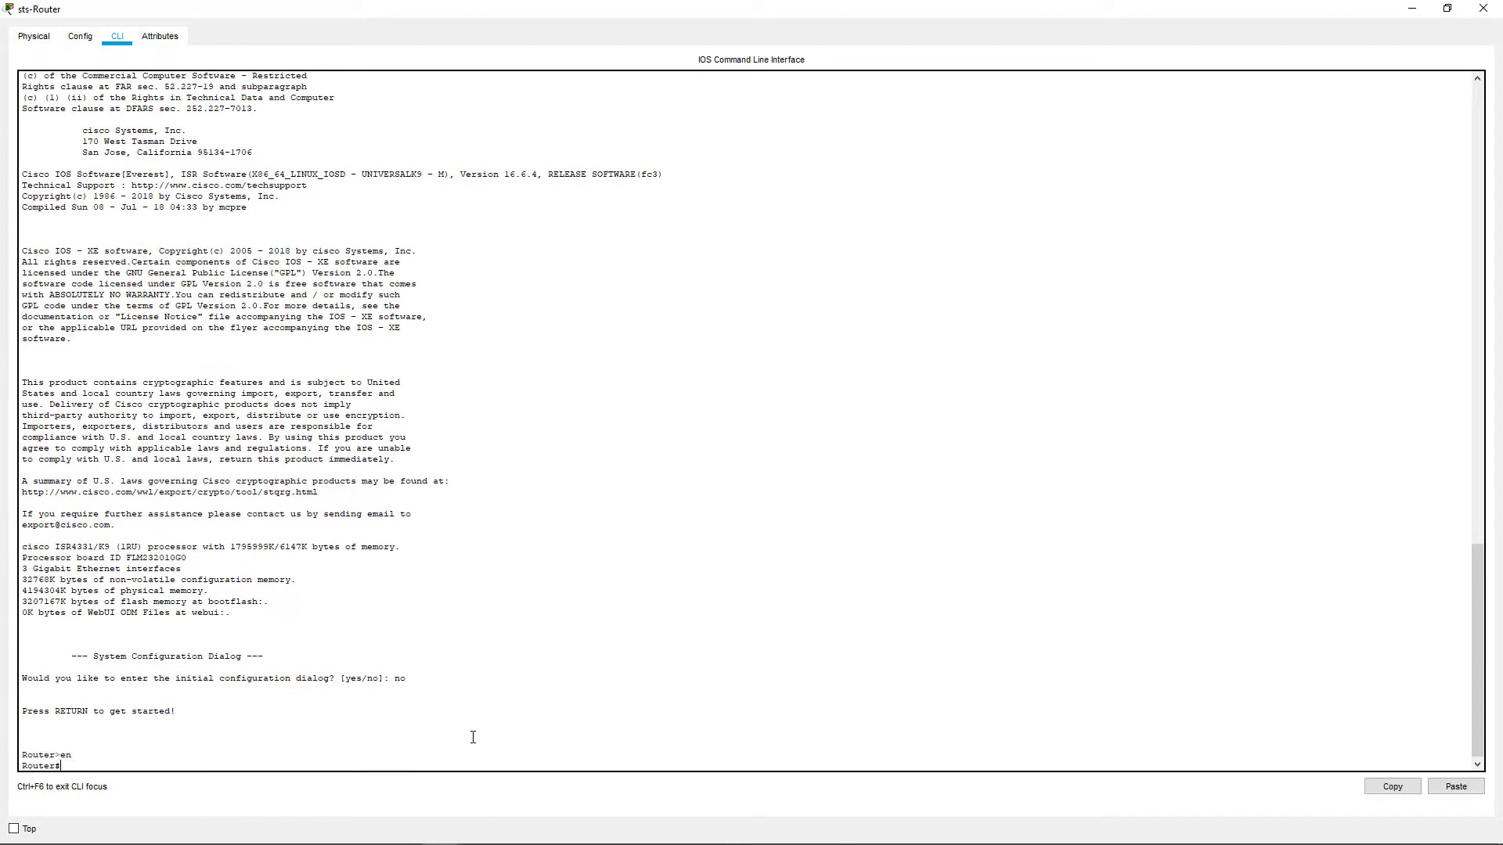
pyautogui.write('config')
pyautogui.press('Tab')
pyautogui.write('termina')
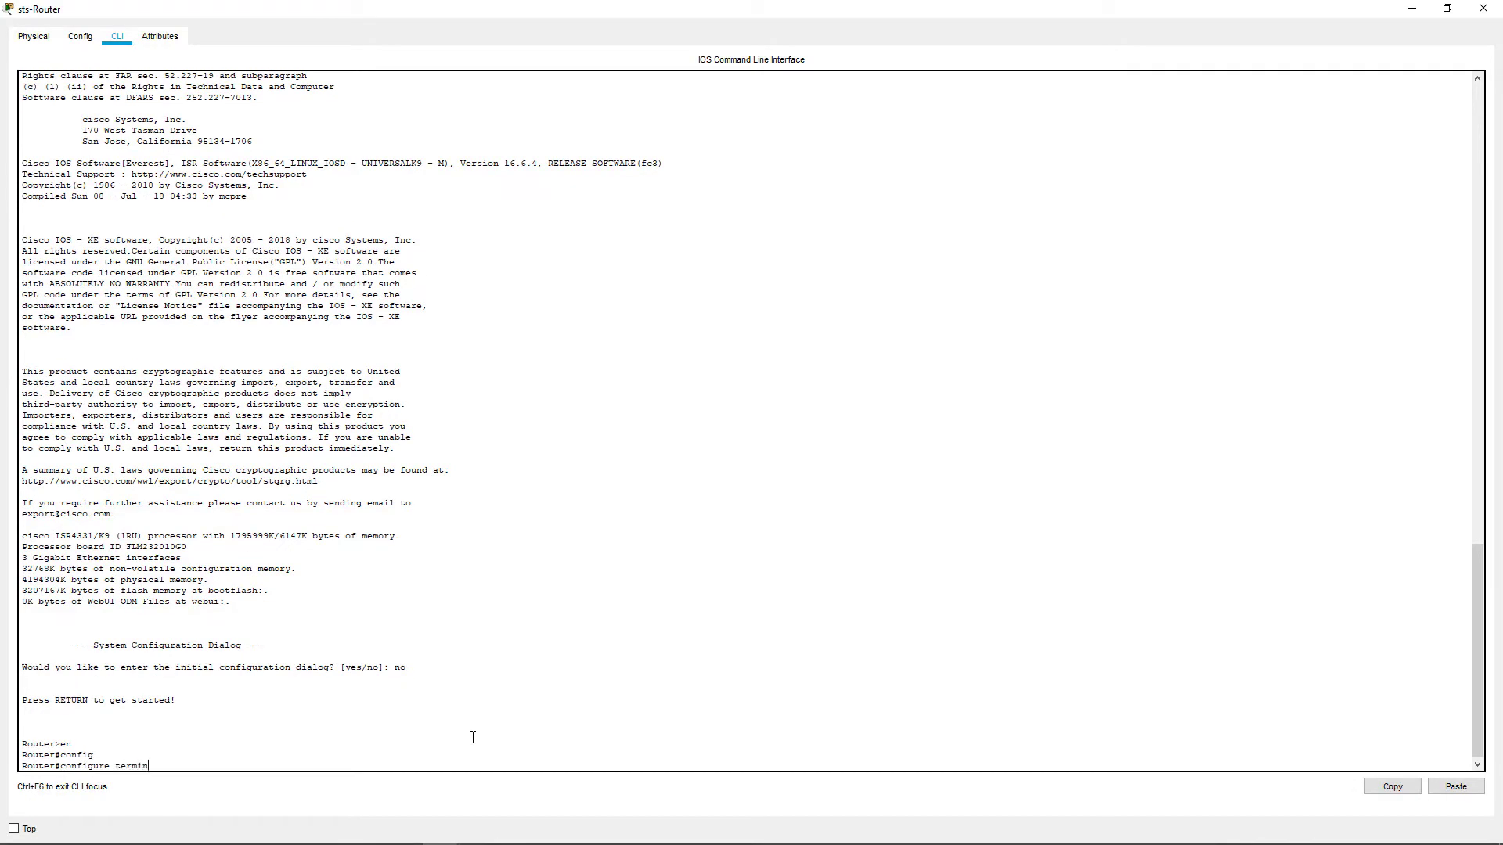
pyautogui.press('Tab')
pyautogui.press('Return')
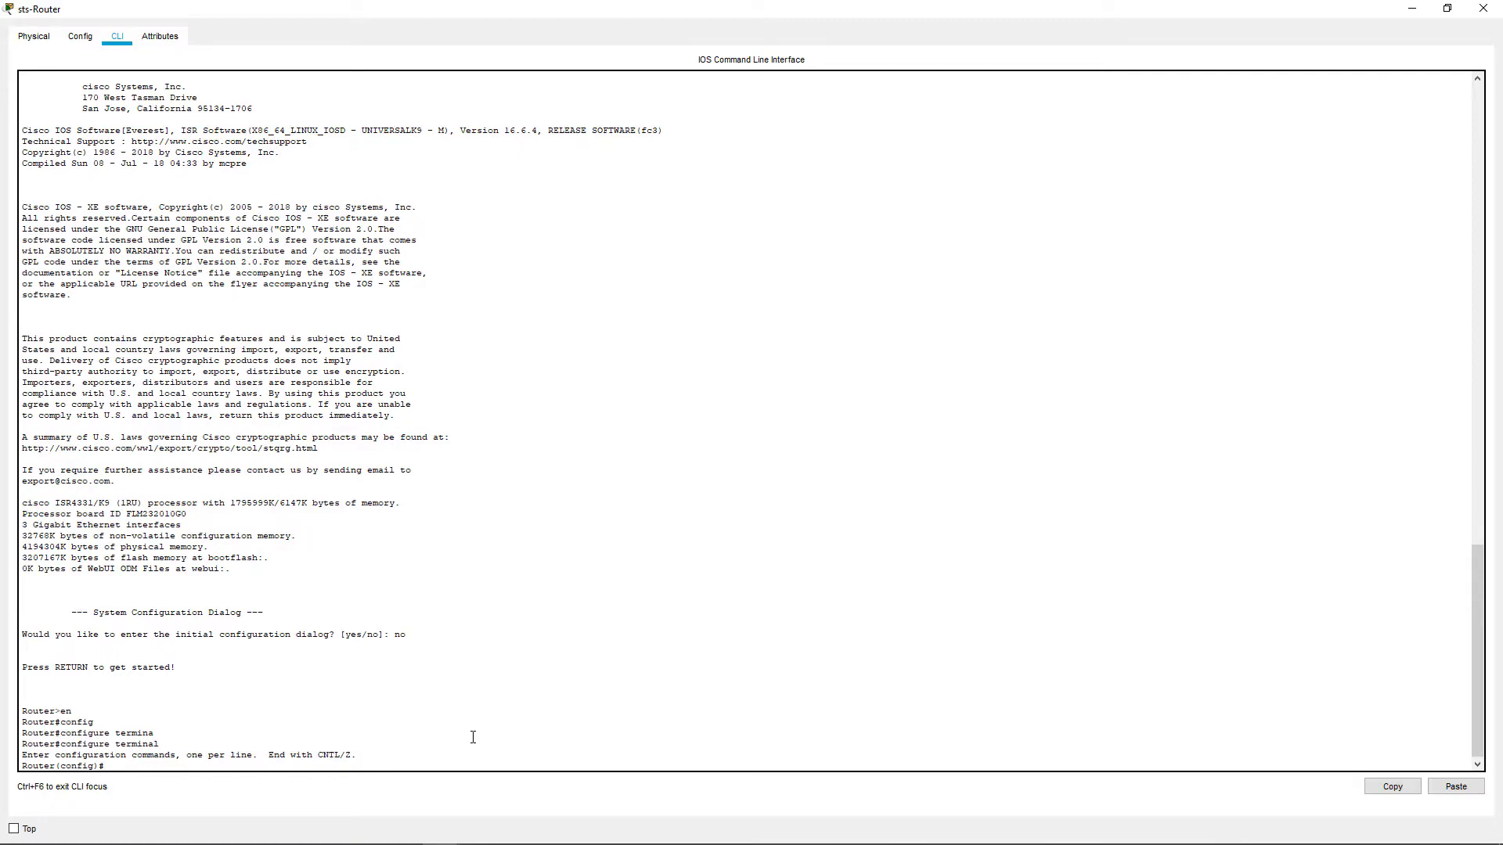
pyautogui.write('?')
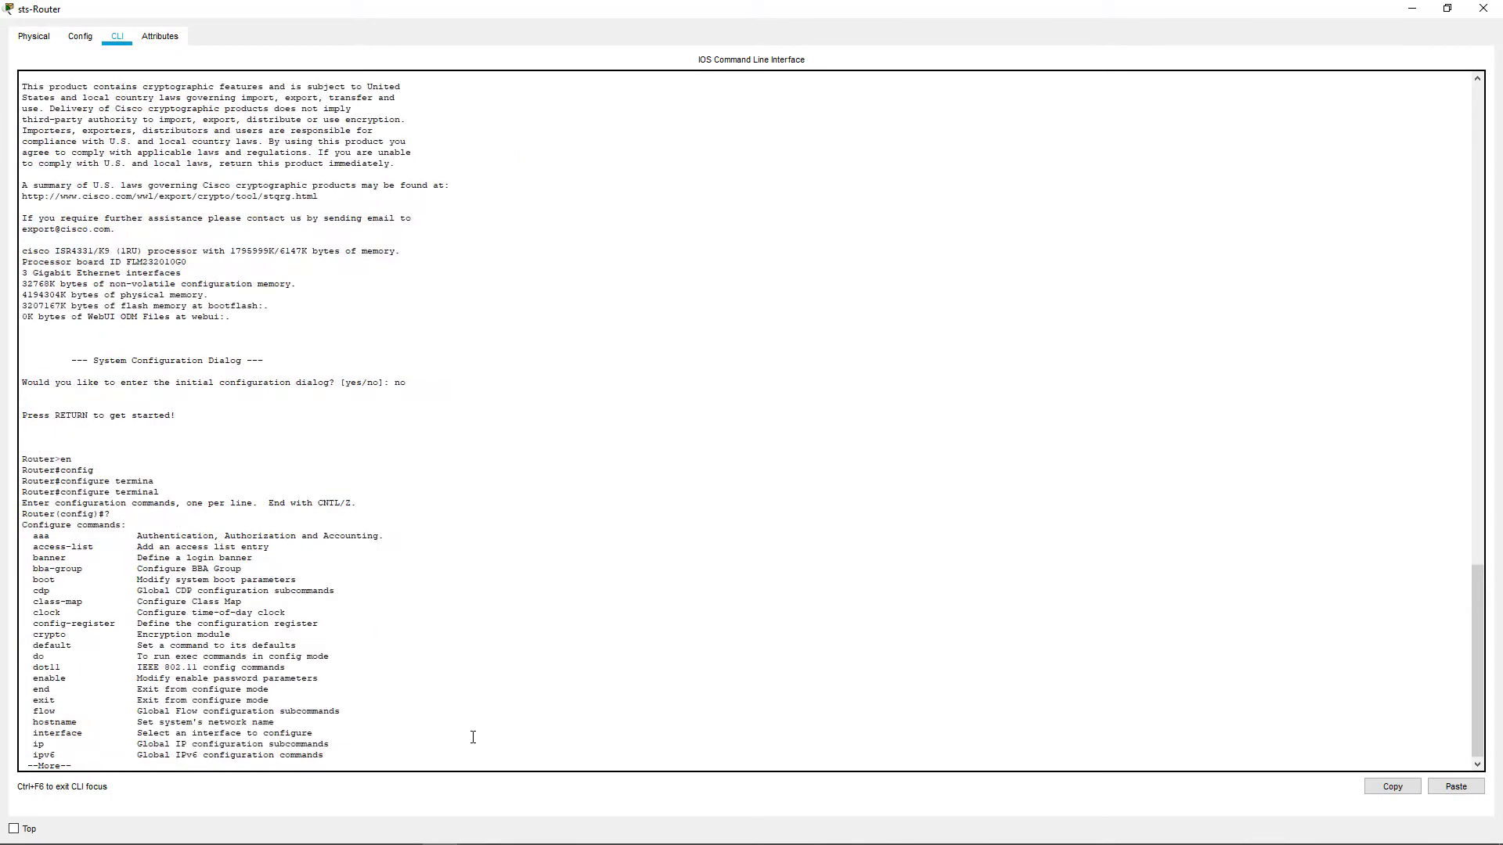
pyautogui.press('Return')
pyautogui.press('Return')
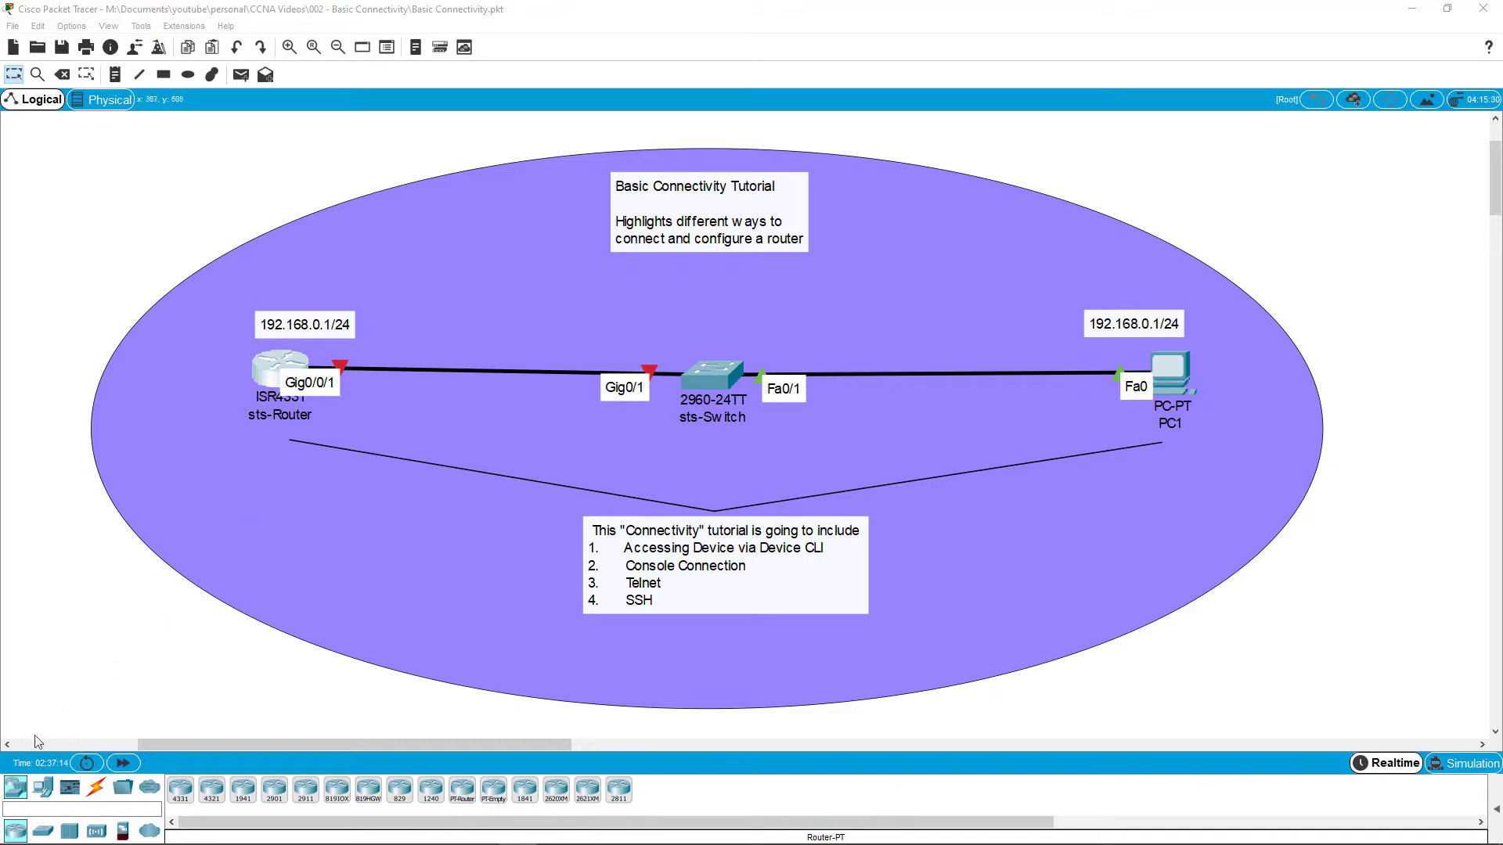
# Link PC1's RS 232 port to sts-Router's Console port with a console cable.
pyautogui.click(97, 791)
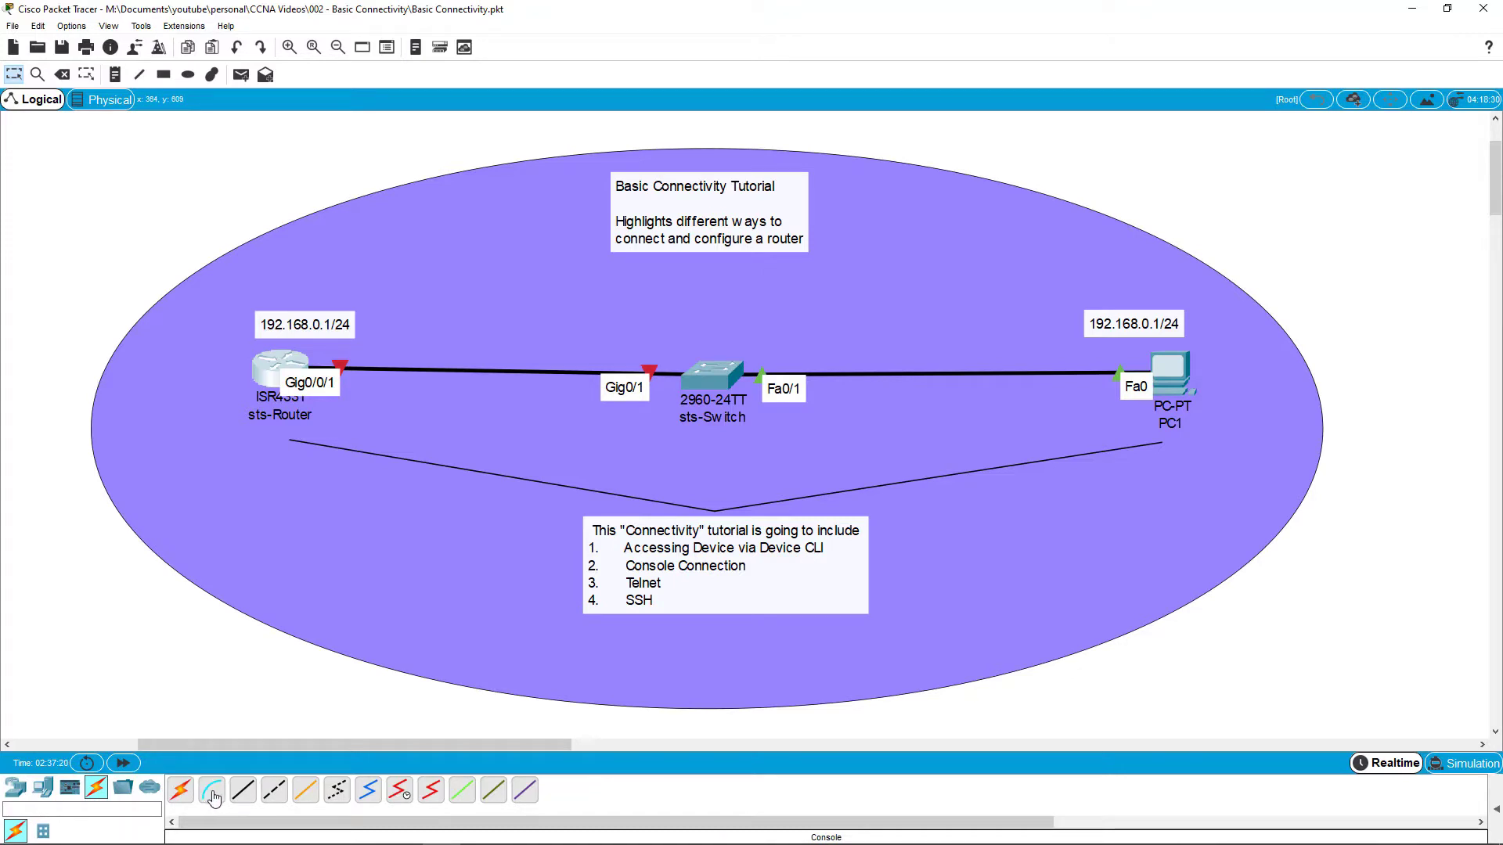
pyautogui.click(212, 793)
pyautogui.click(1177, 374)
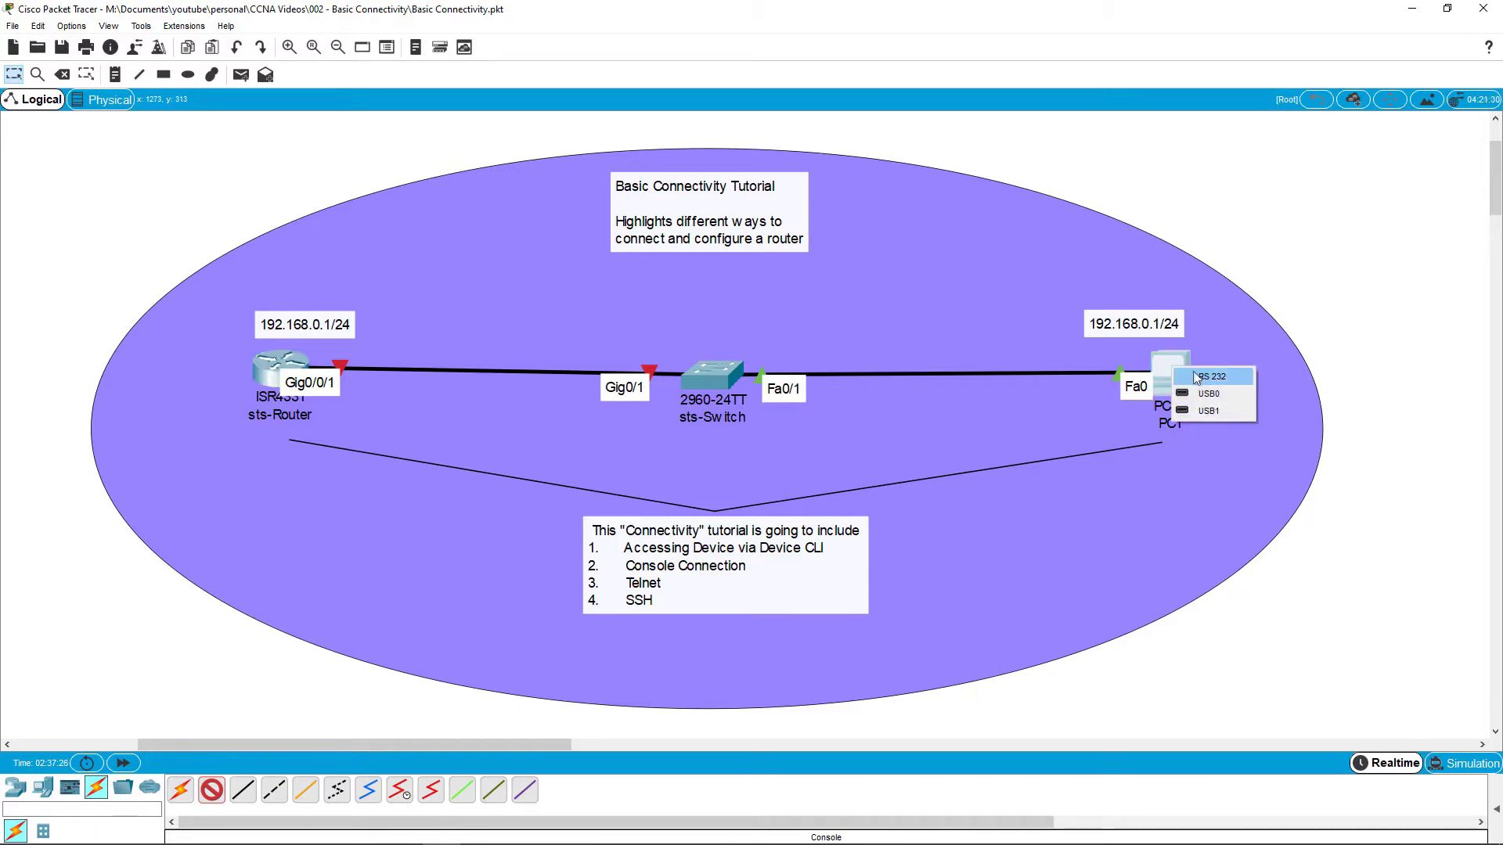
pyautogui.click(1213, 383)
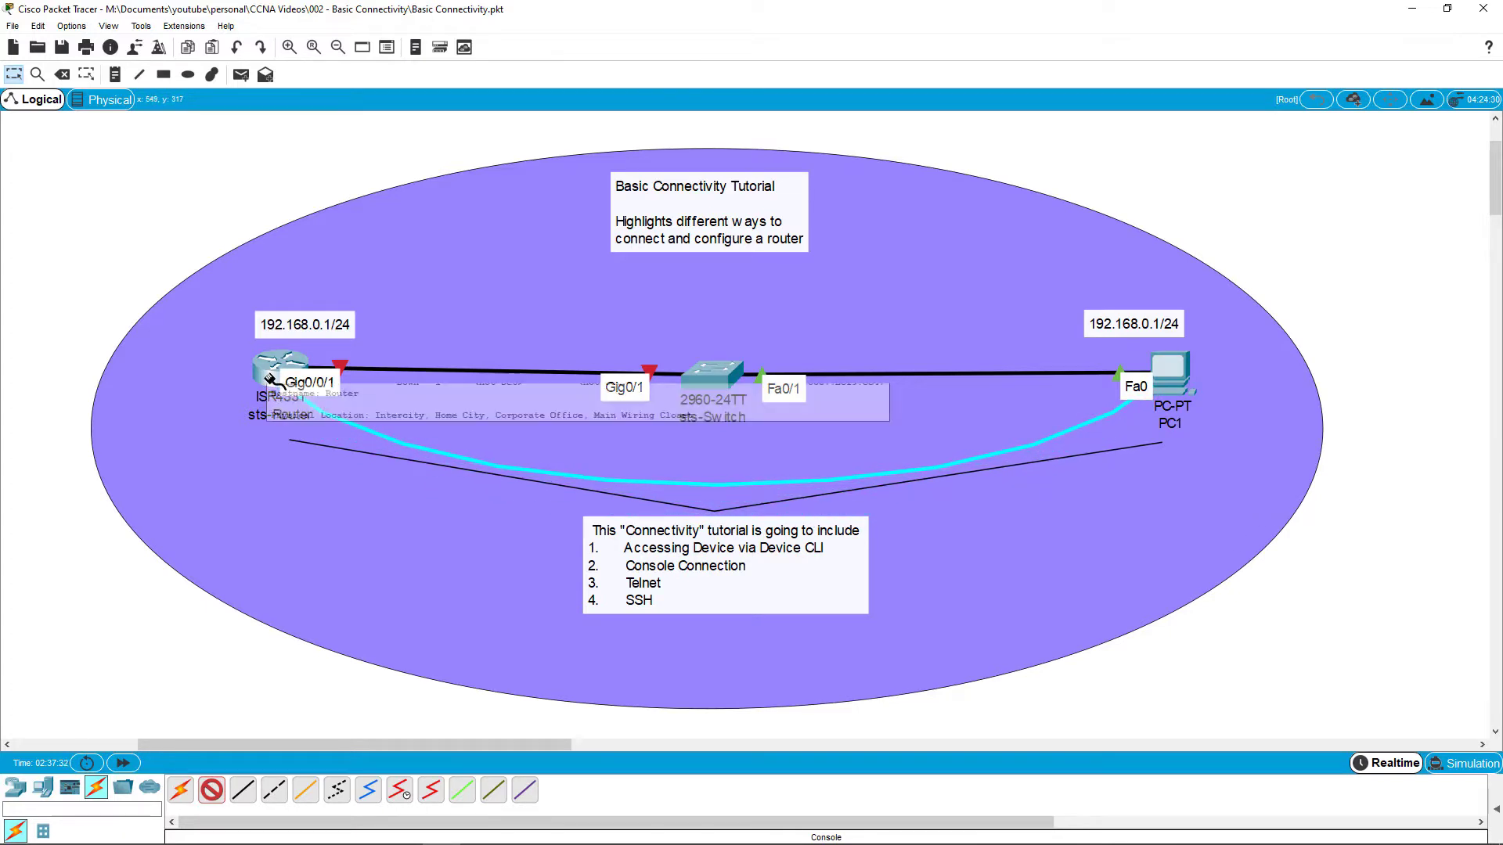
pyautogui.click(269, 379)
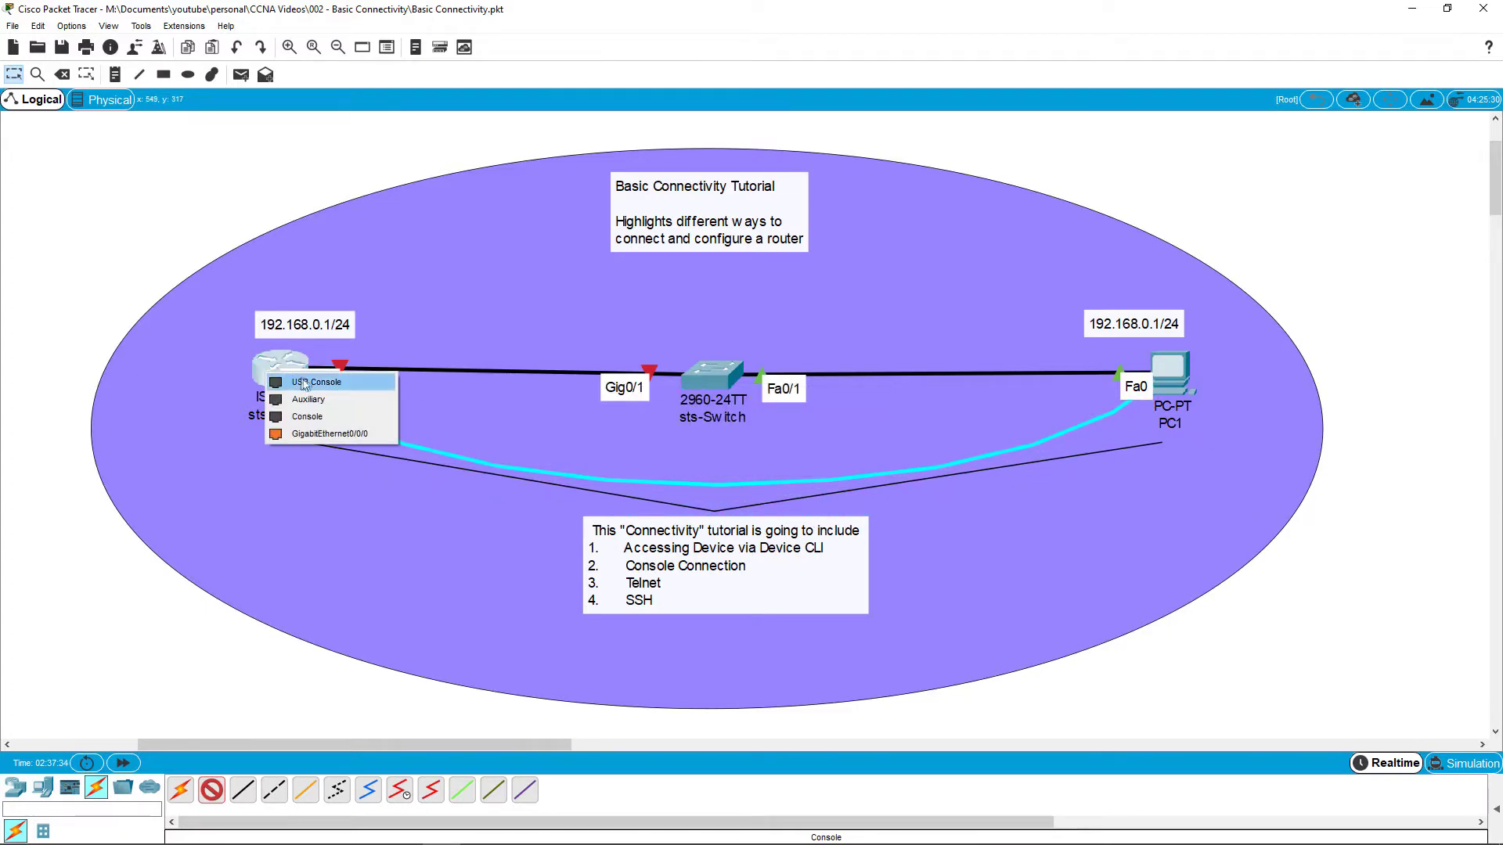
pyautogui.click(334, 421)
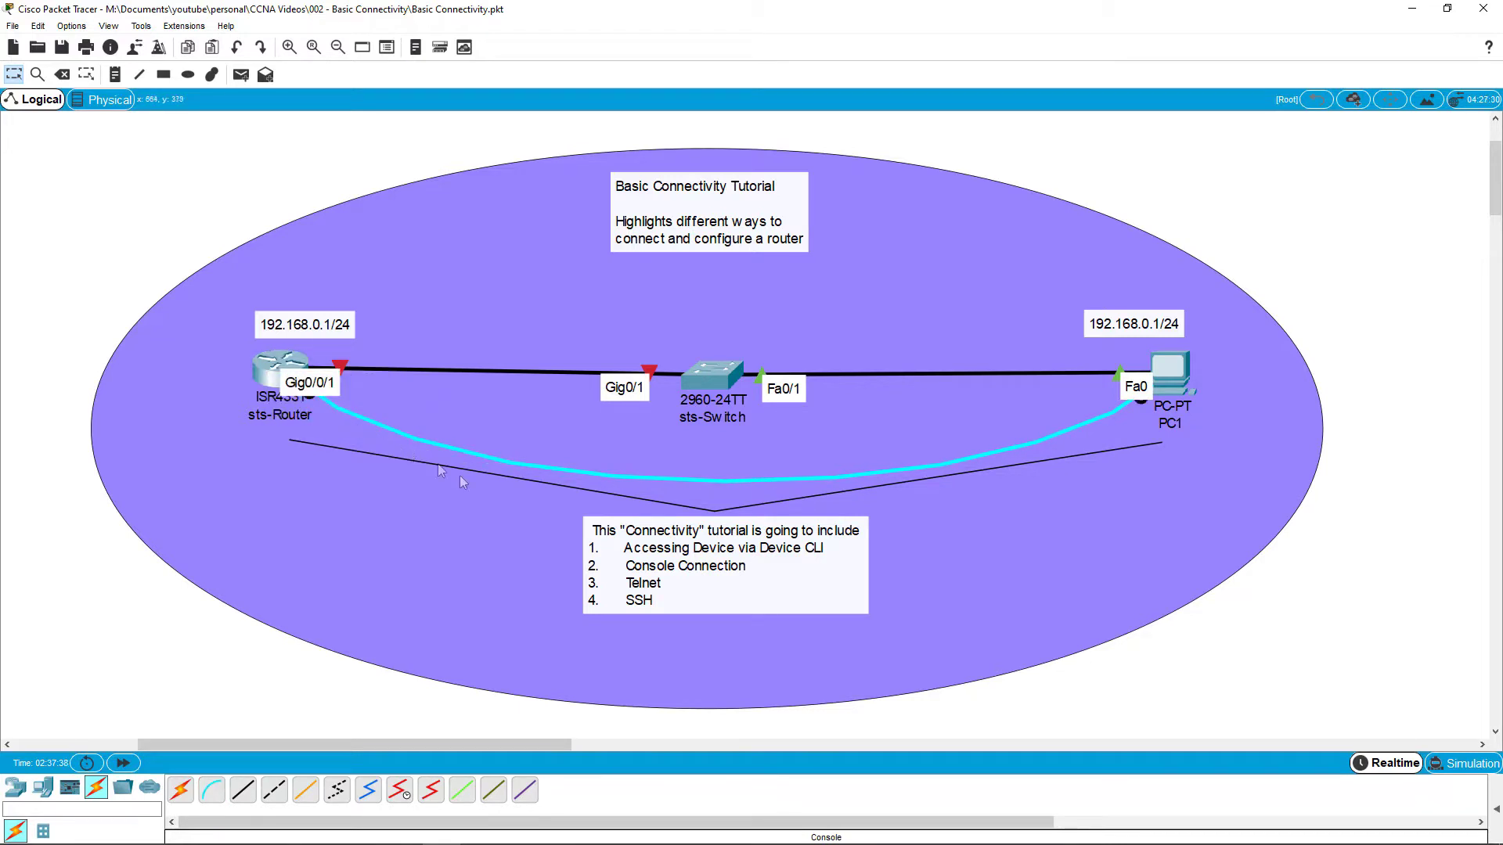
pyautogui.click(1167, 376)
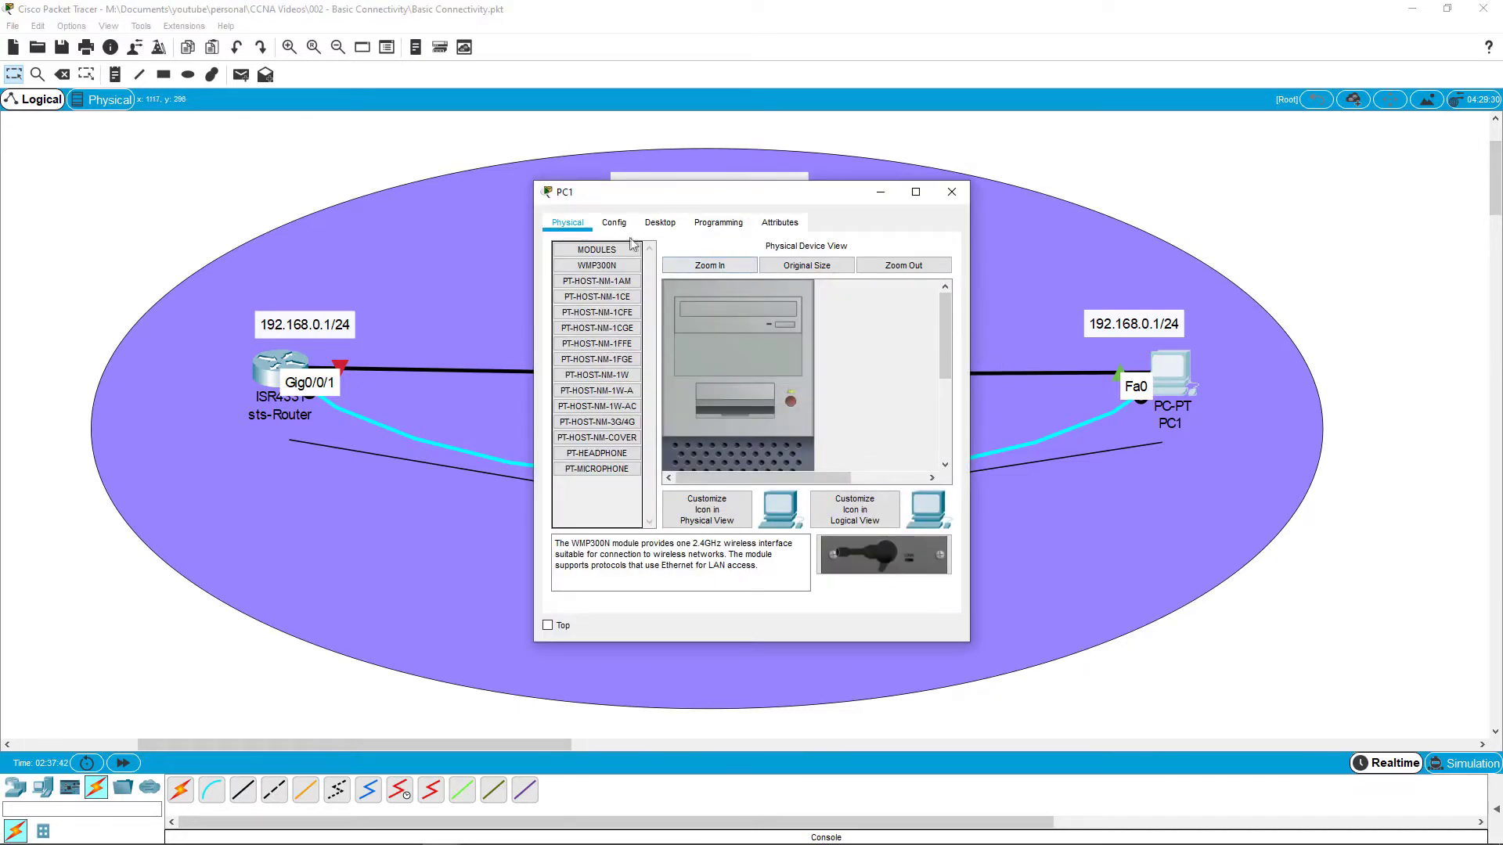
# Start PC1's Terminal application with its default port settings.
pyautogui.click(618, 226)
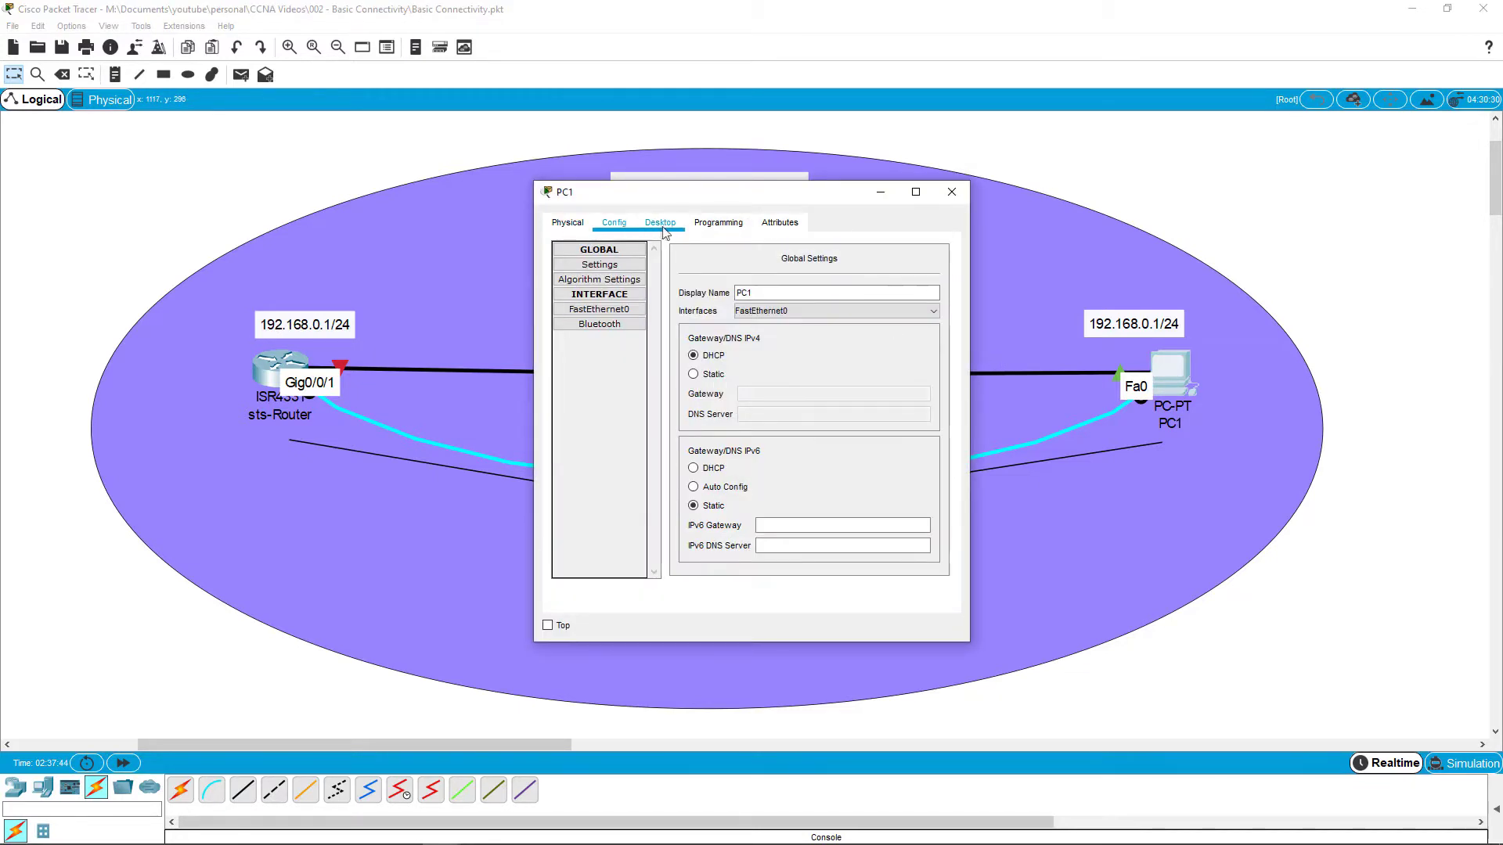
pyautogui.click(663, 226)
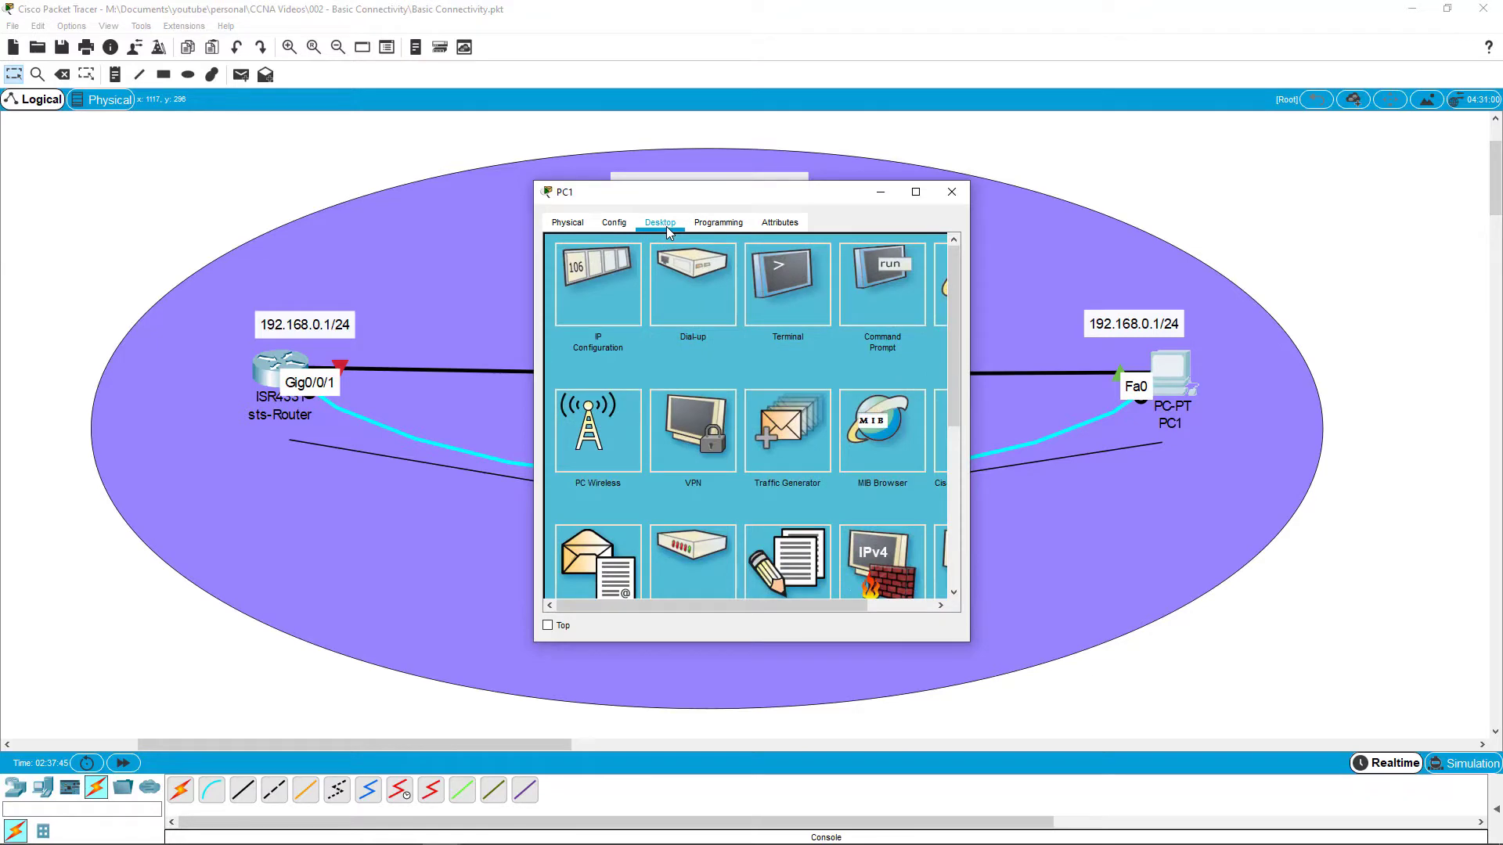
pyautogui.click(916, 192)
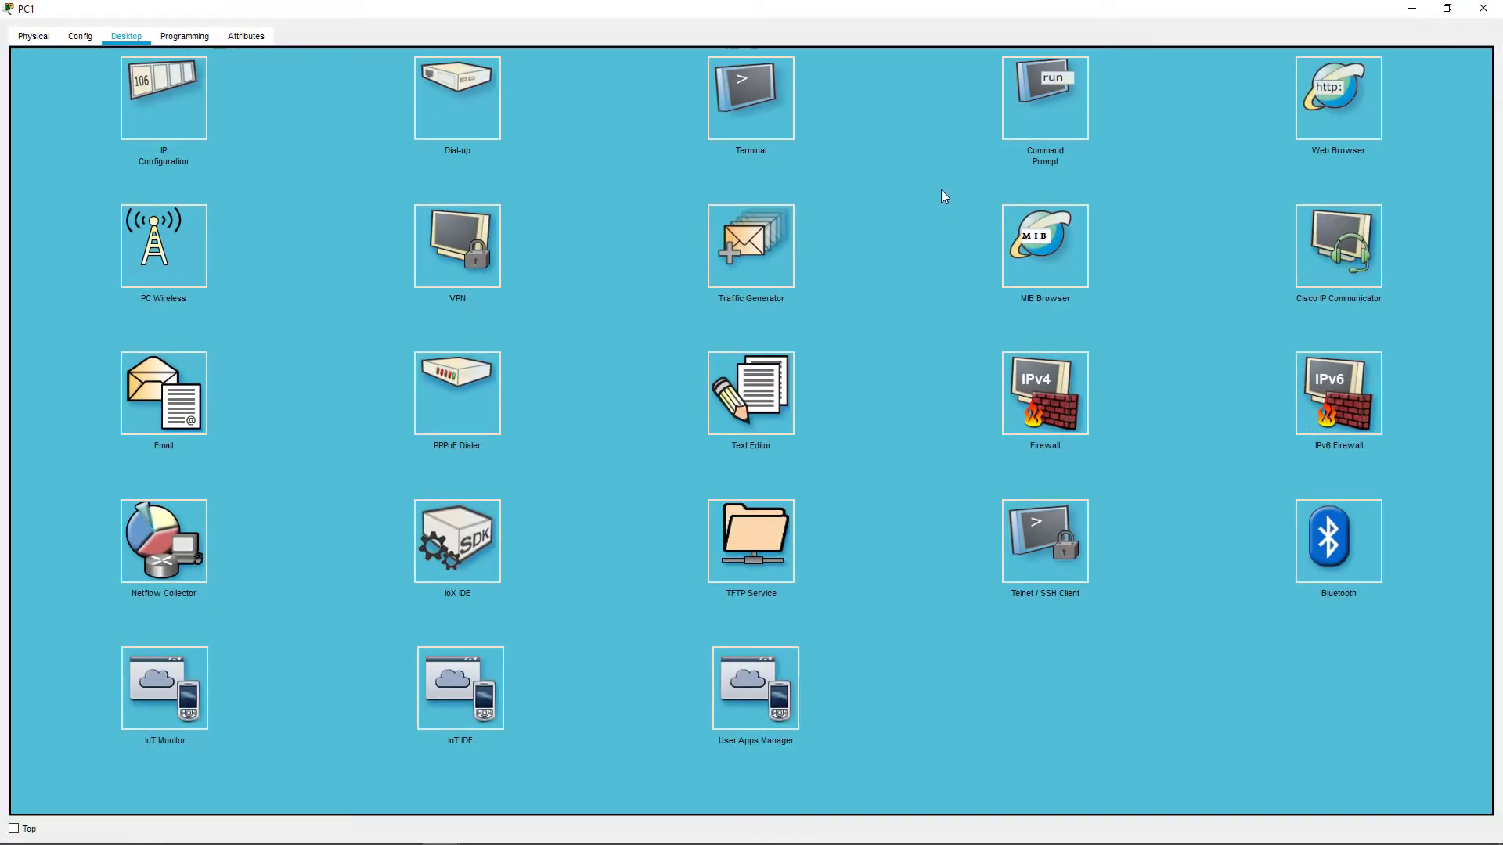
pyautogui.click(759, 85)
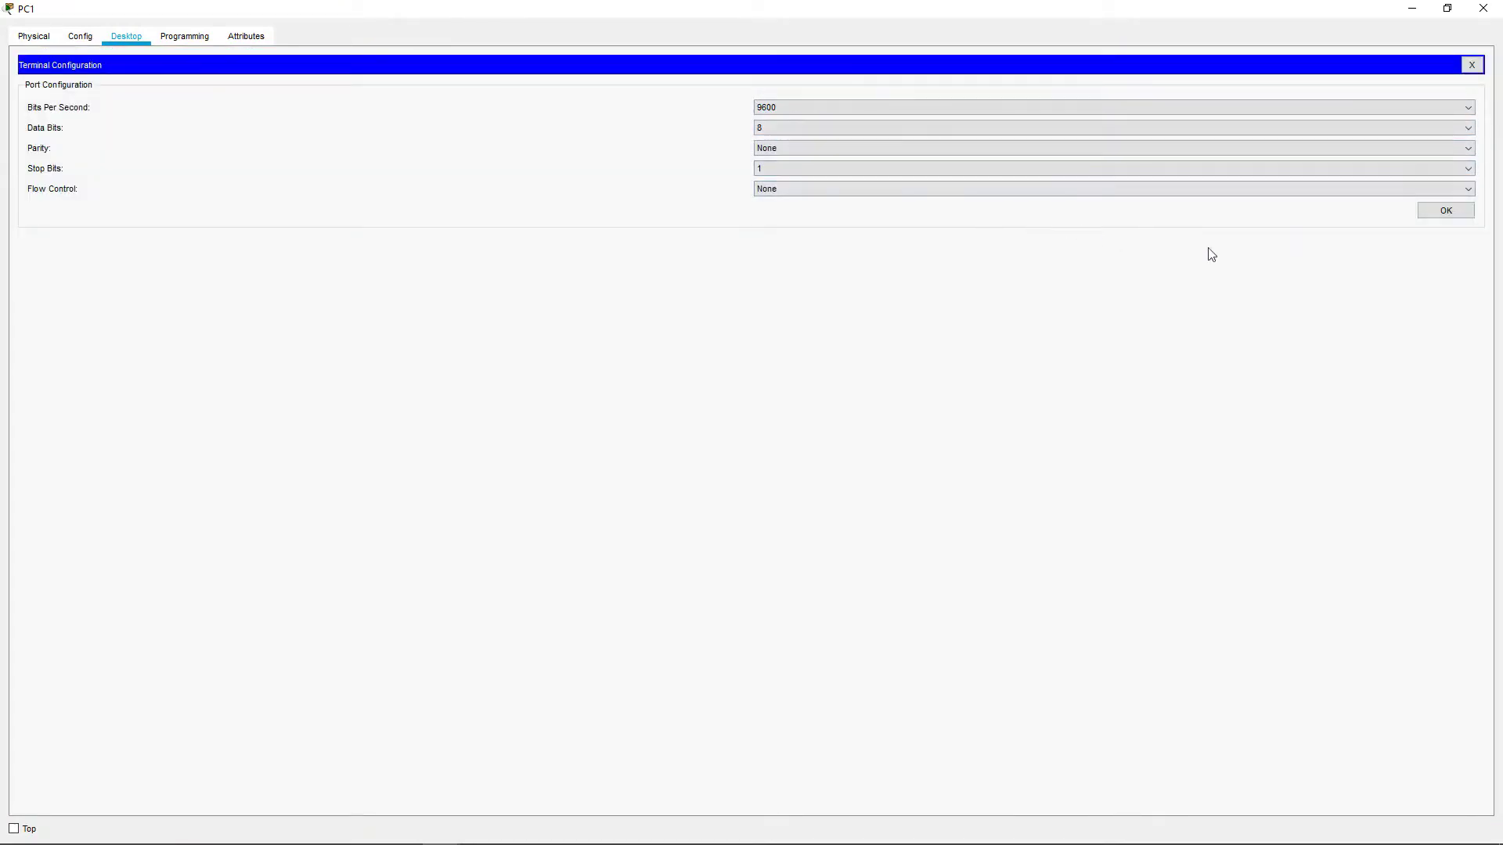
pyautogui.click(1445, 212)
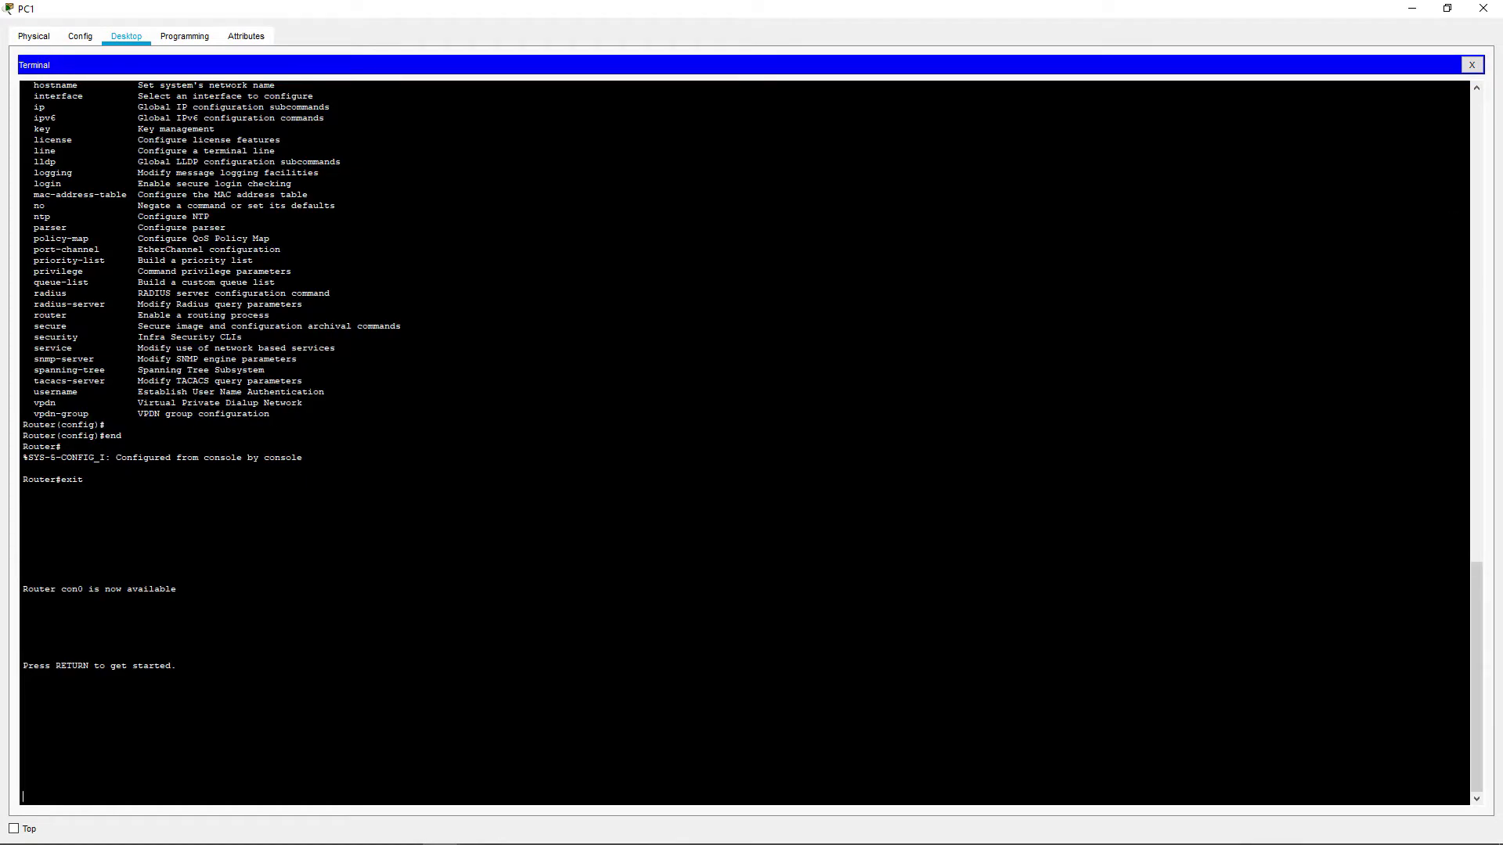
# On the router console, run enable and configure terminal to reach global configuration mode.
pyautogui.press('Return')
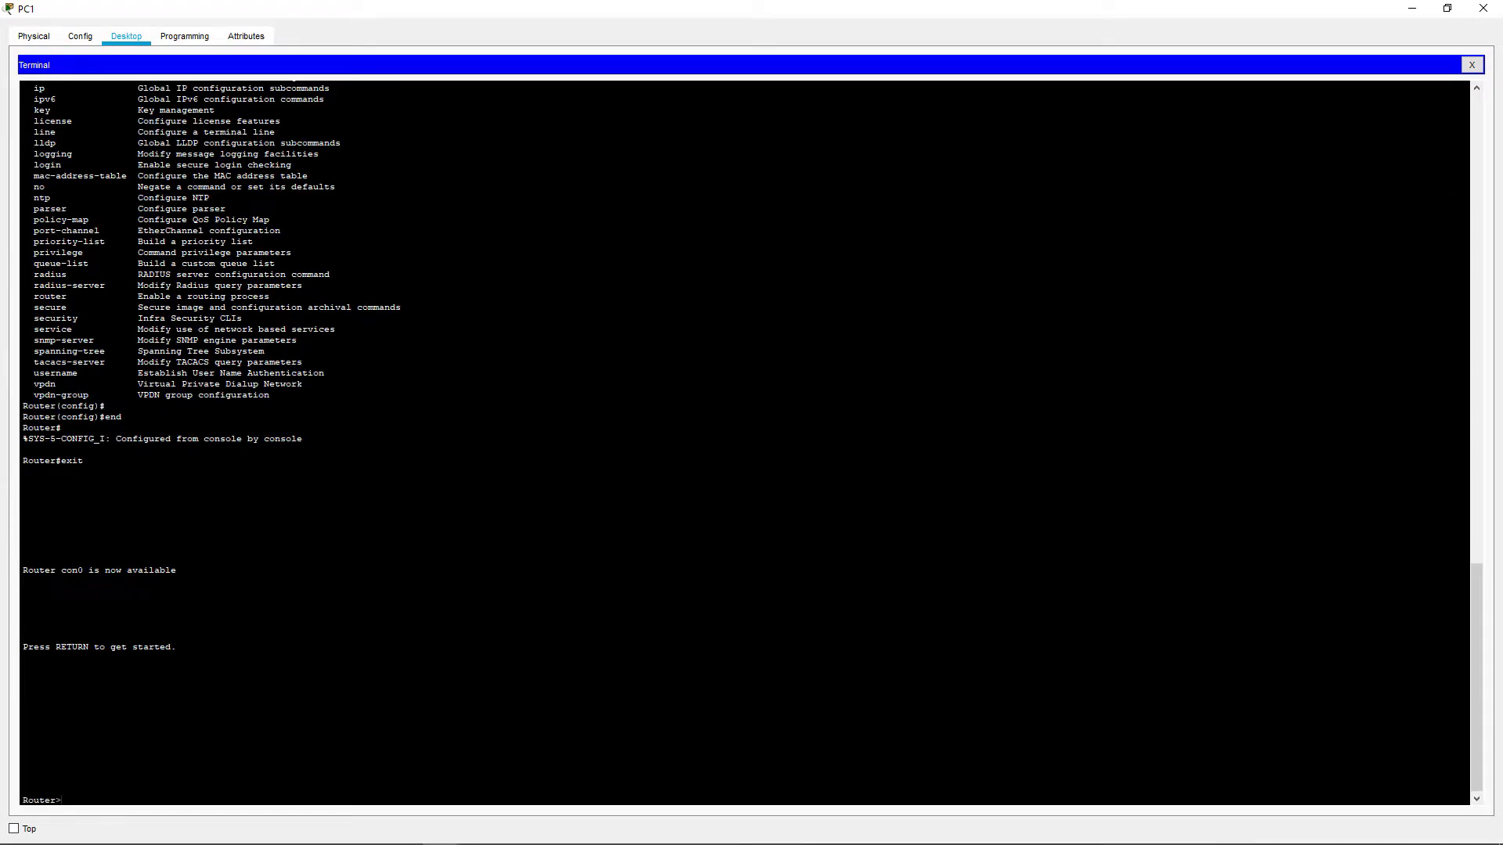
pyautogui.press('Return')
pyautogui.write('enable')
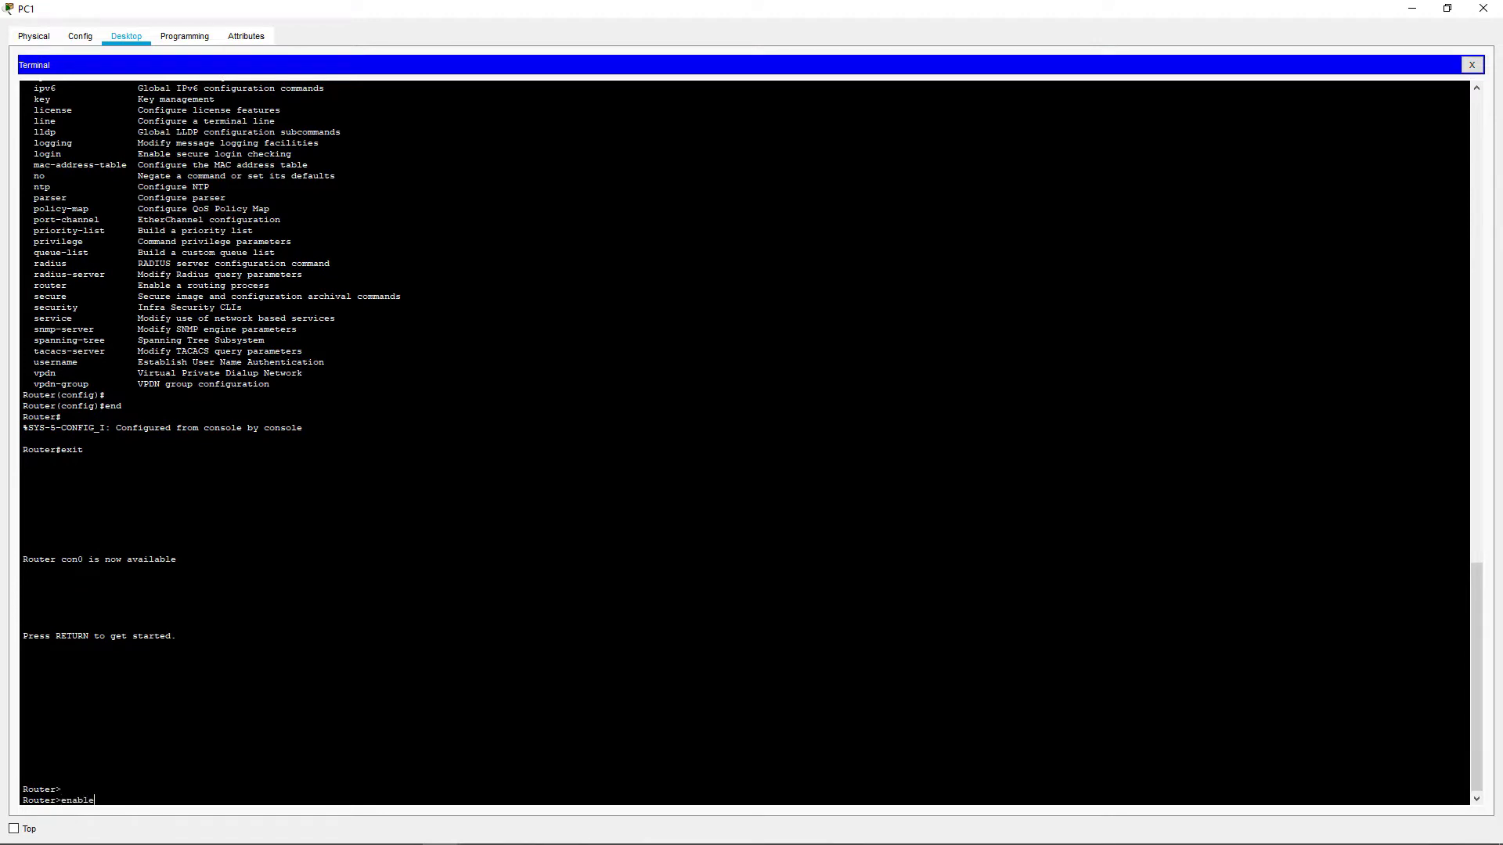
pyautogui.press('Return')
pyautogui.write('config')
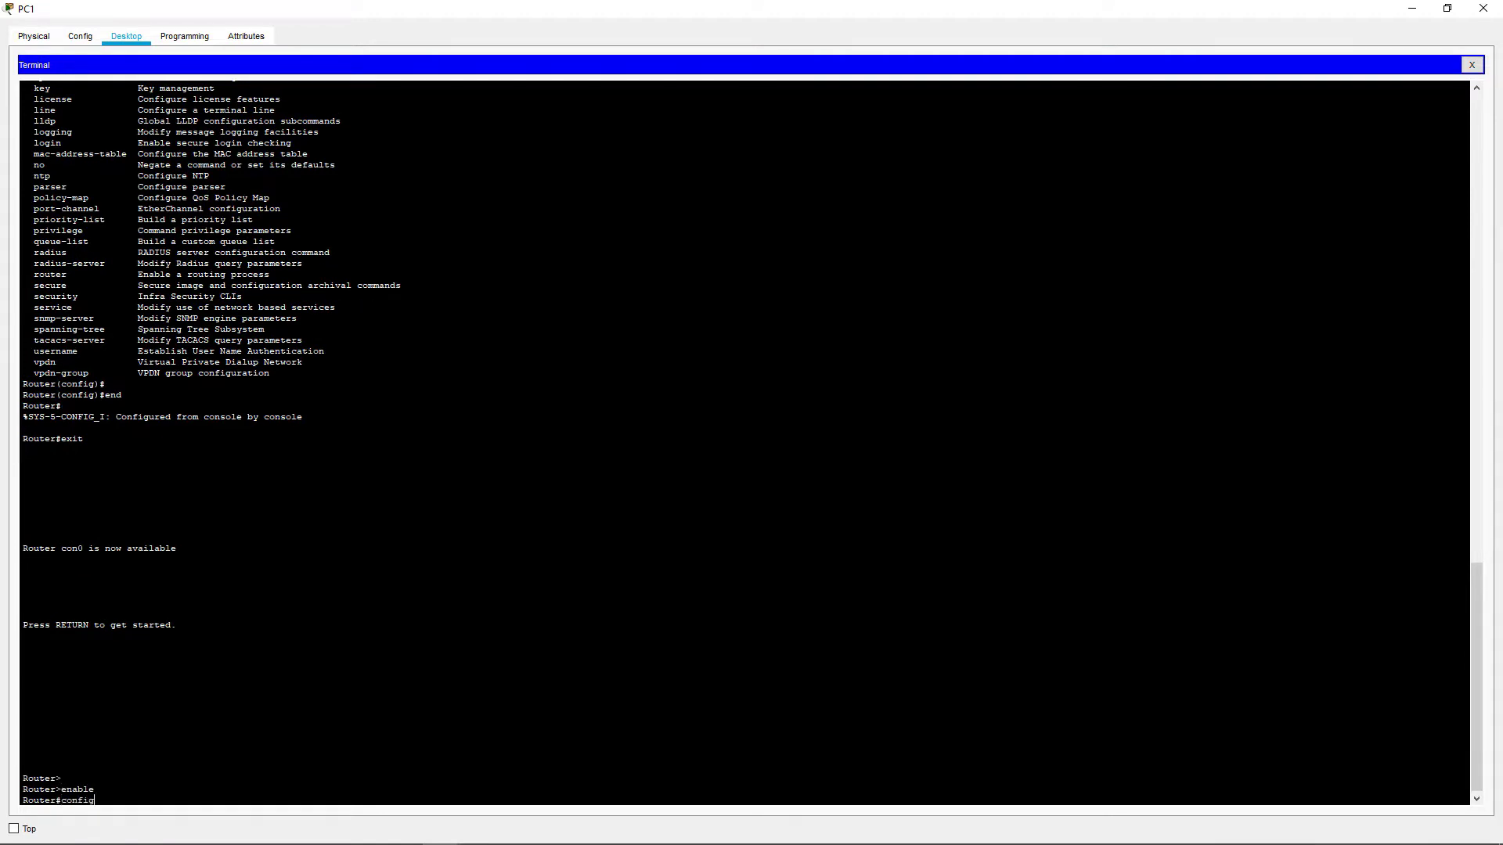
pyautogui.press('Tab')
pyautogui.write('terminal')
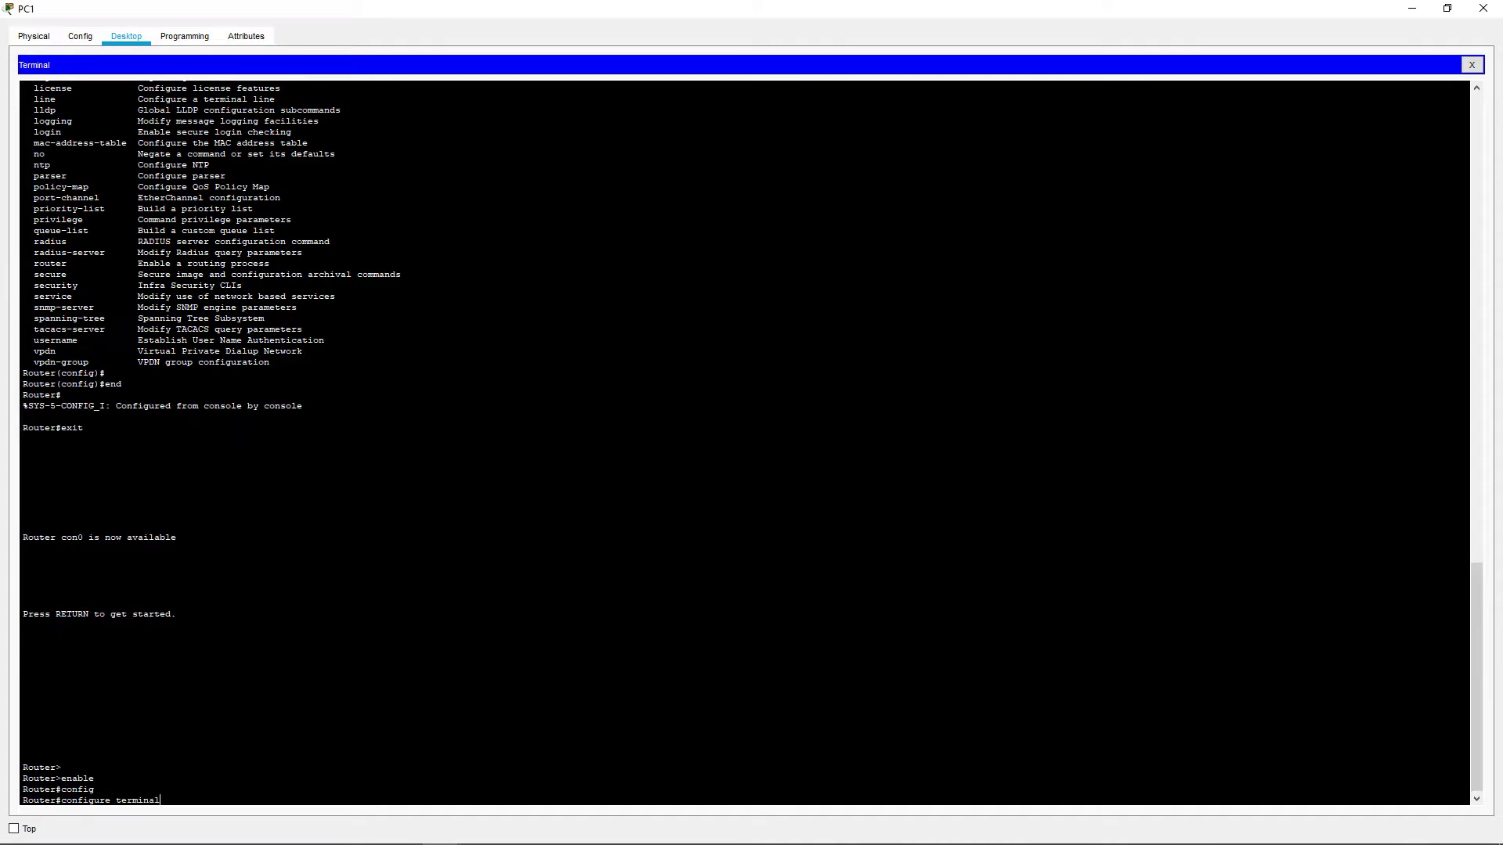
pyautogui.press('Return')
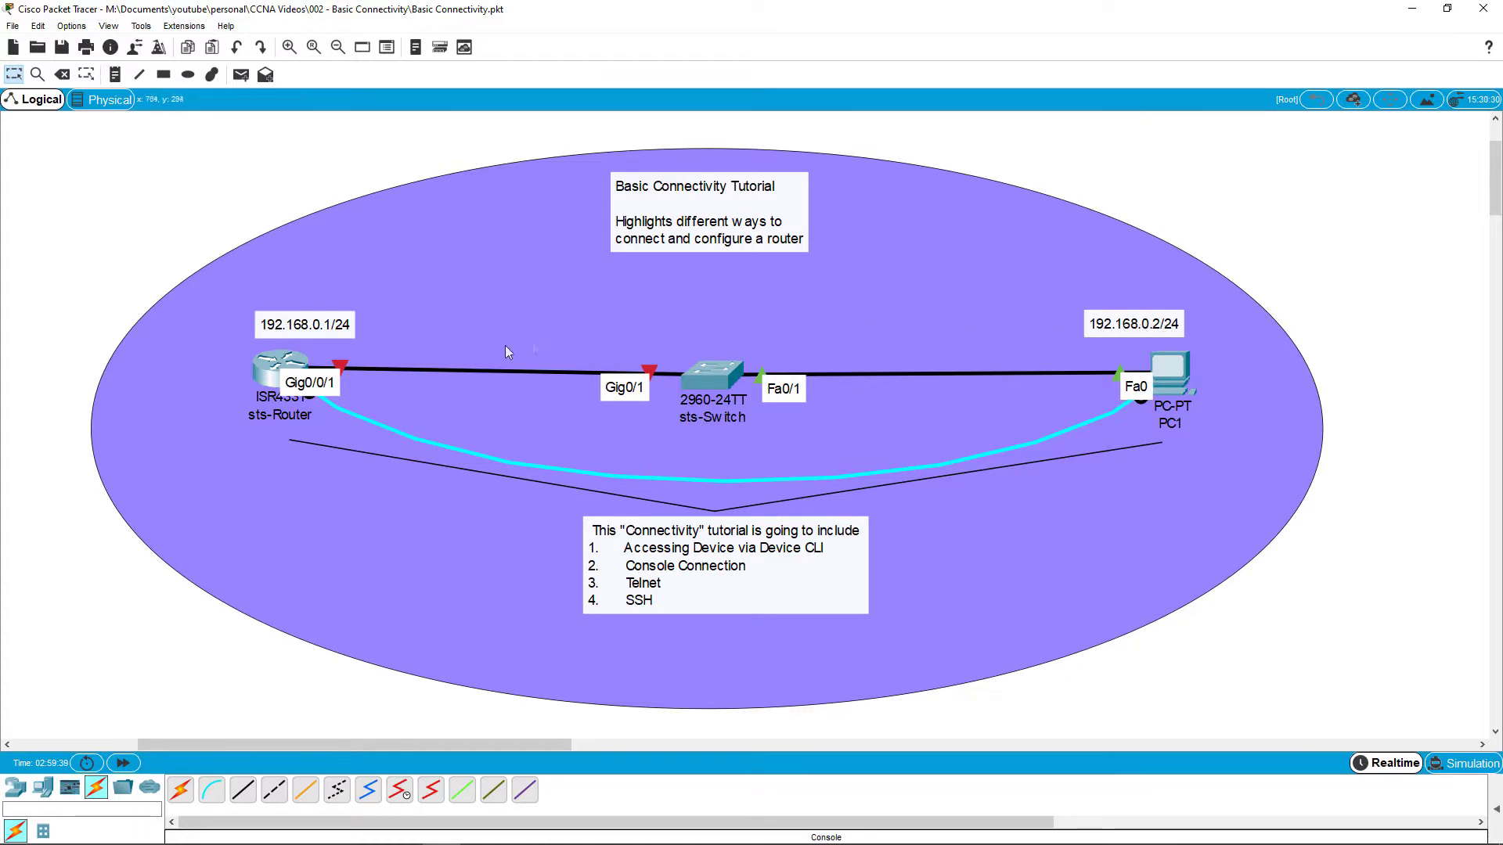
# In sts-Router's CLI, skip the setup dialog and enter global configuration mode with enable and configure terminal.
pyautogui.click(281, 370)
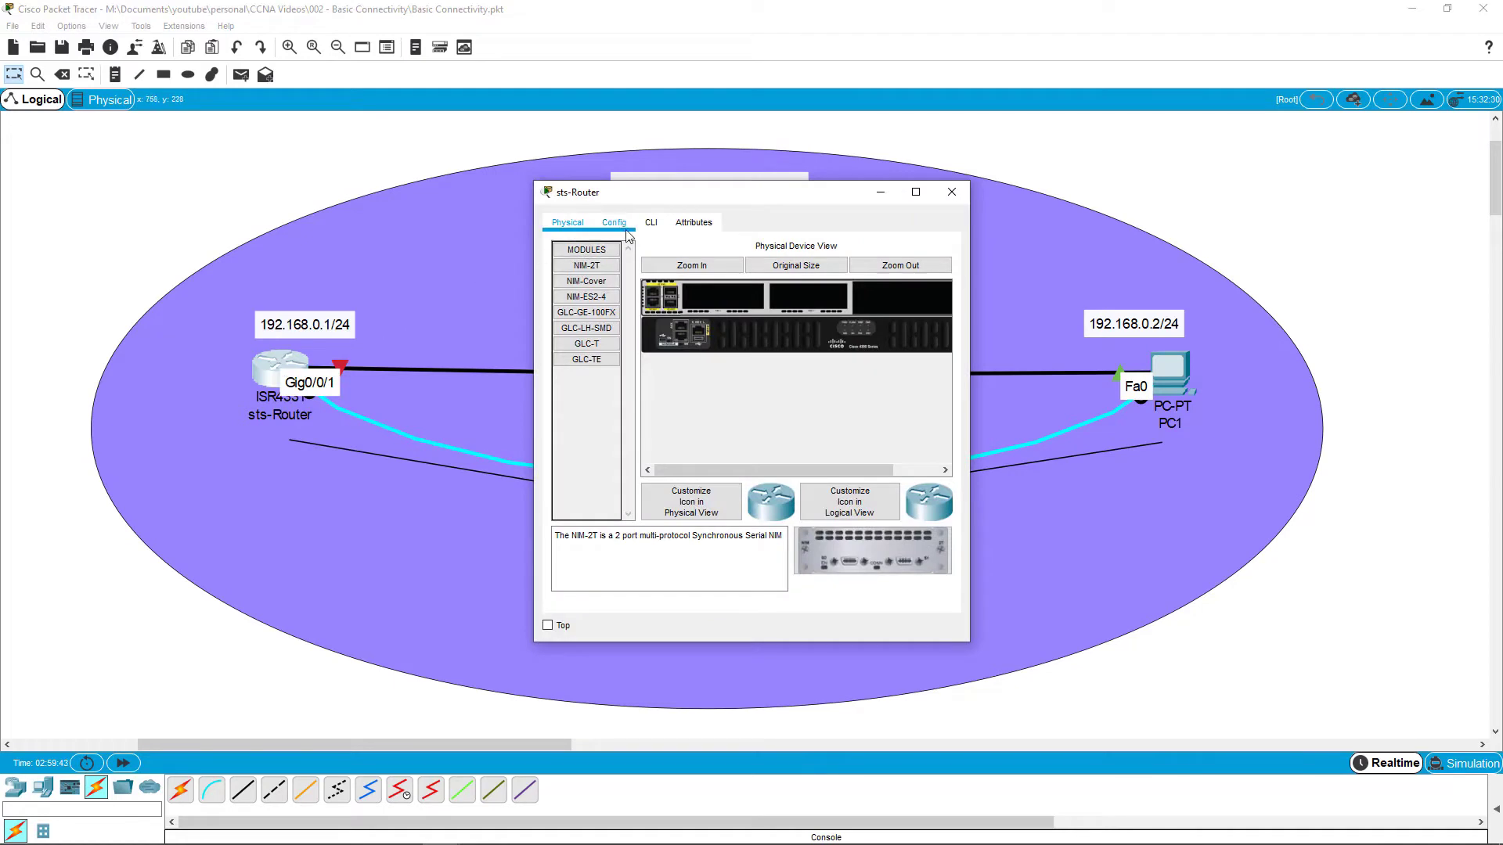
pyautogui.click(913, 196)
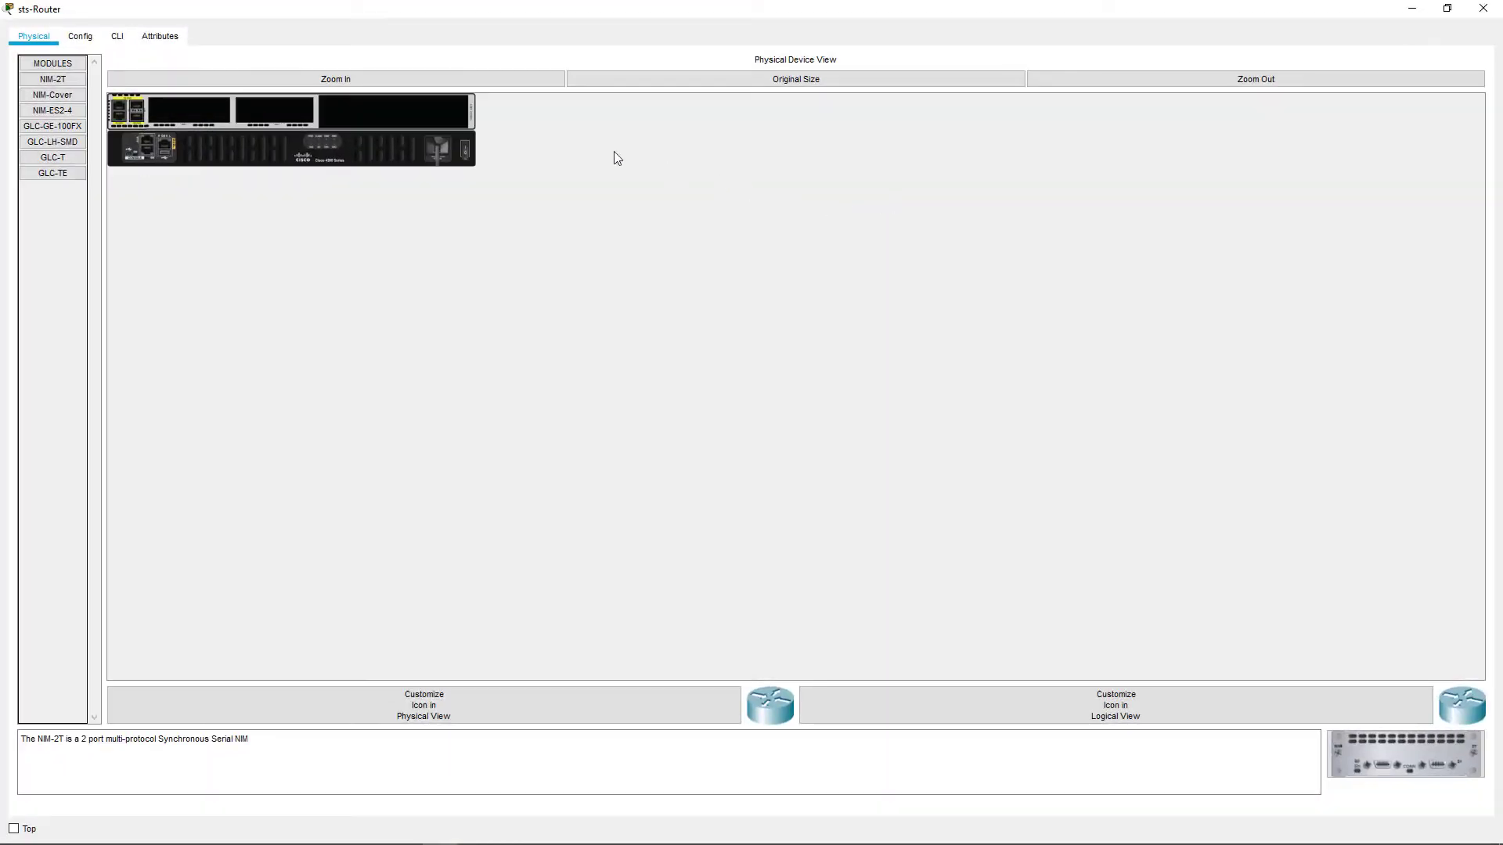
pyautogui.click(123, 44)
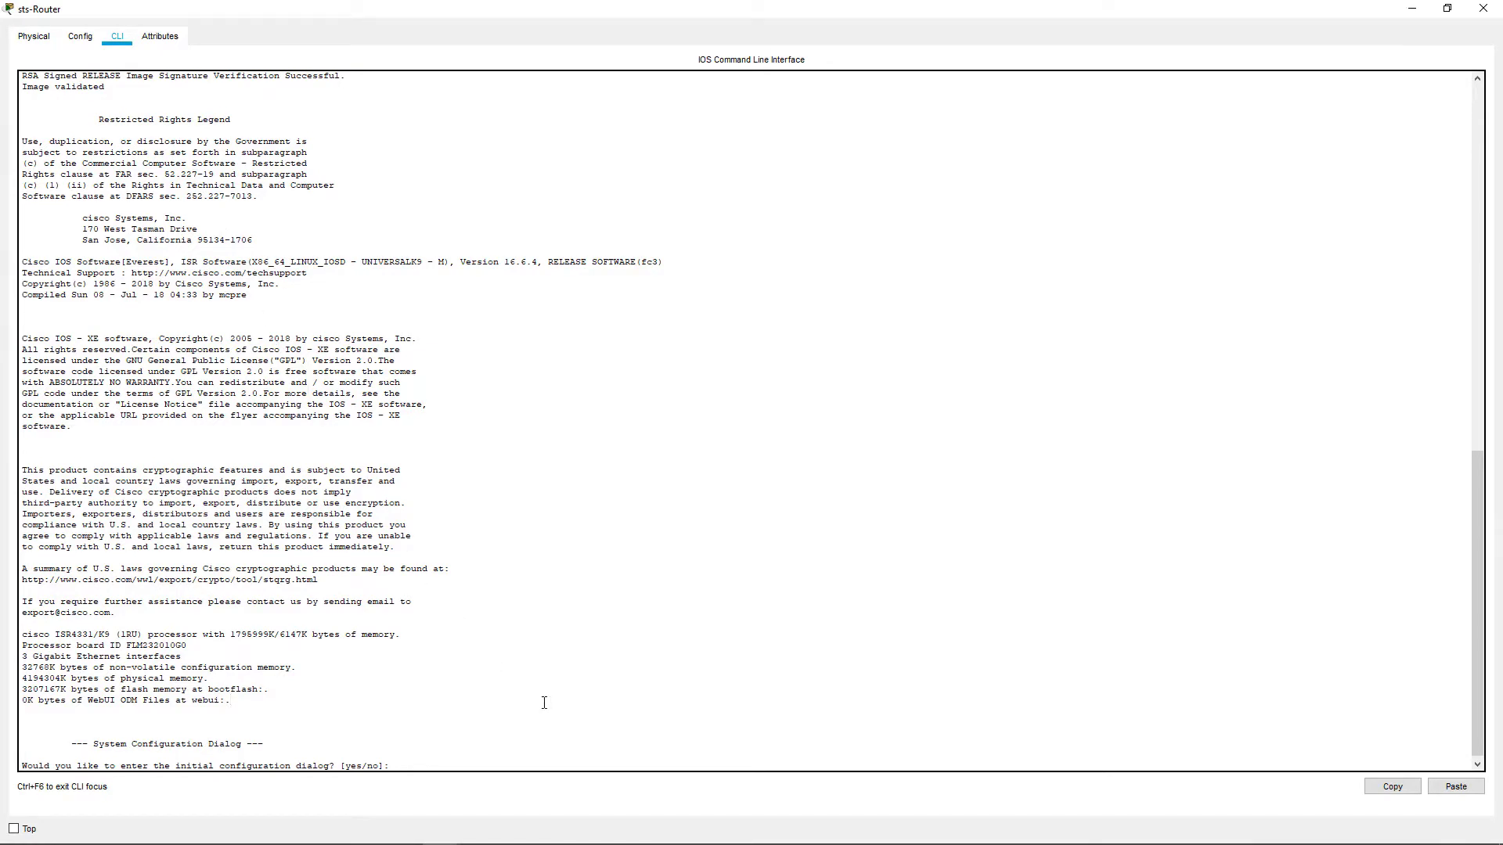
pyautogui.write('no')
pyautogui.press('Return')
pyautogui.press('Return')
pyautogui.write('e')
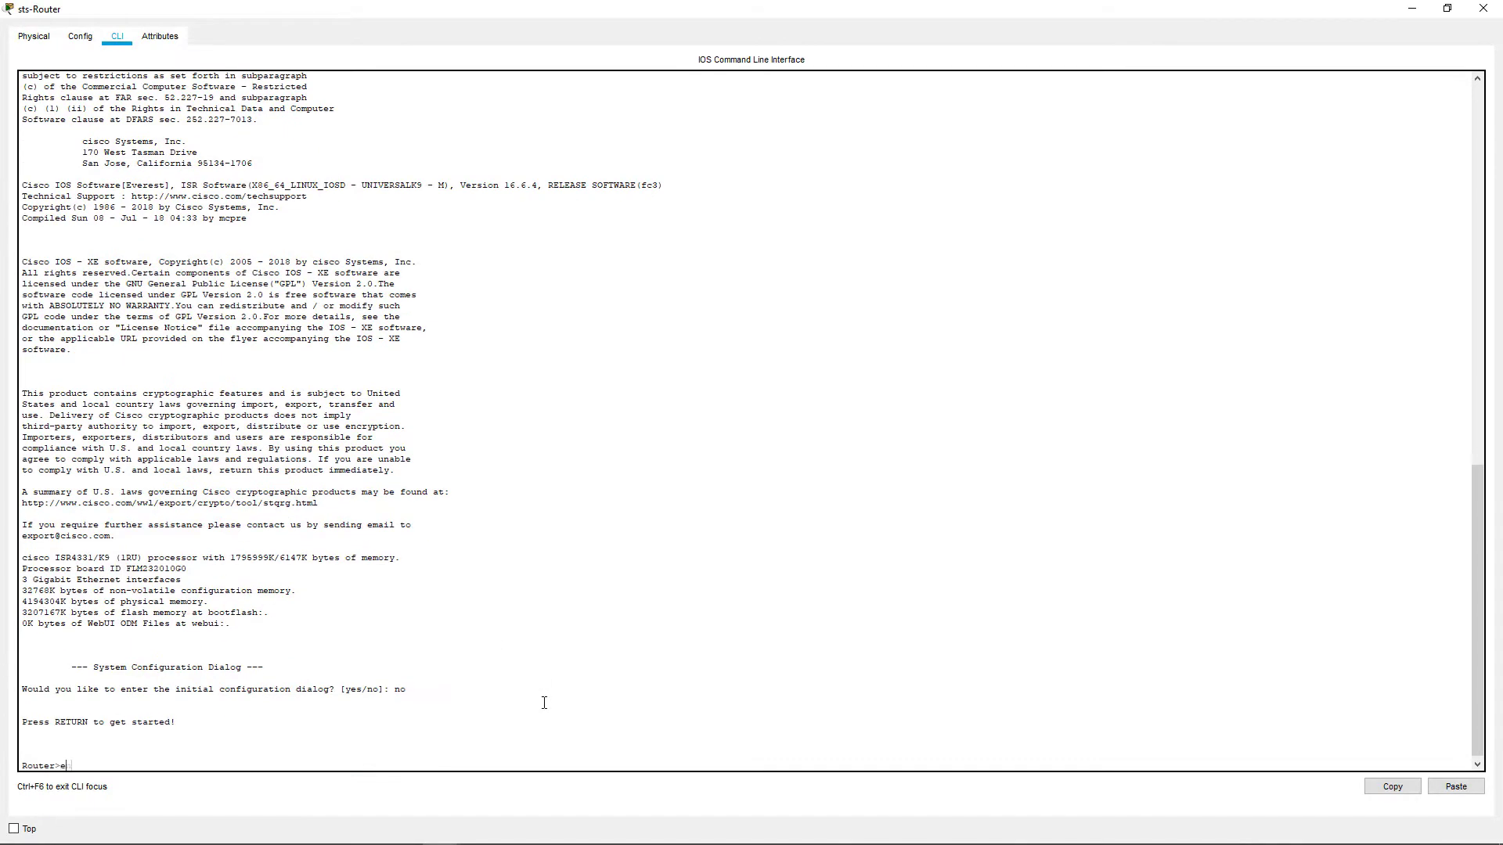
pyautogui.write('nable')
pyautogui.press('Return')
pyautogui.write('co')
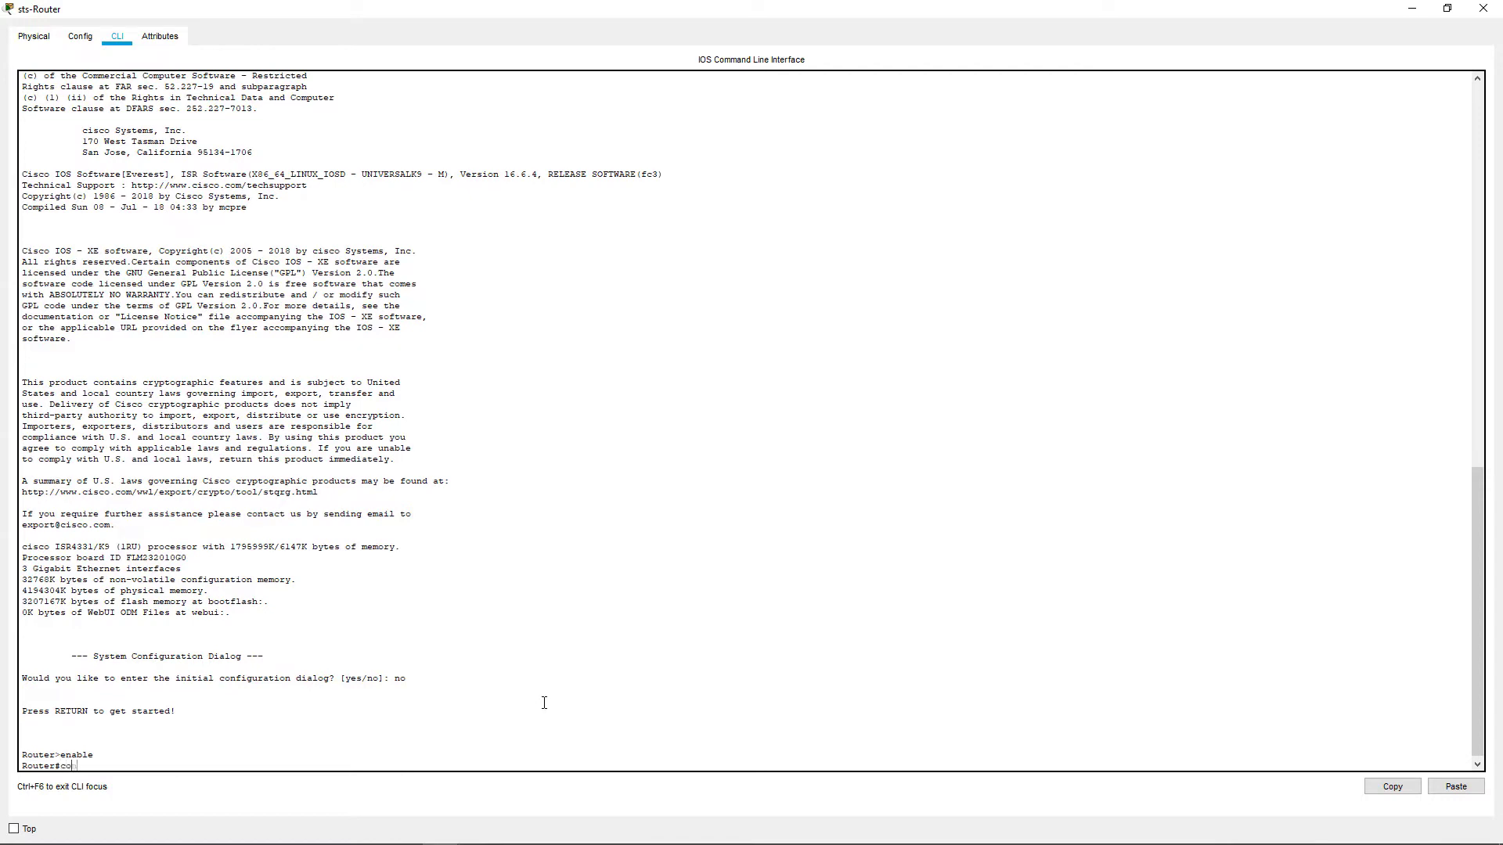
pyautogui.write('nfigure terminal')
# Assign interface g0/0/1 the address 192.168.0.1 255.255.255.0 and enable it with no shutdown.
pyautogui.press('Return')
pyautogui.write('inte')
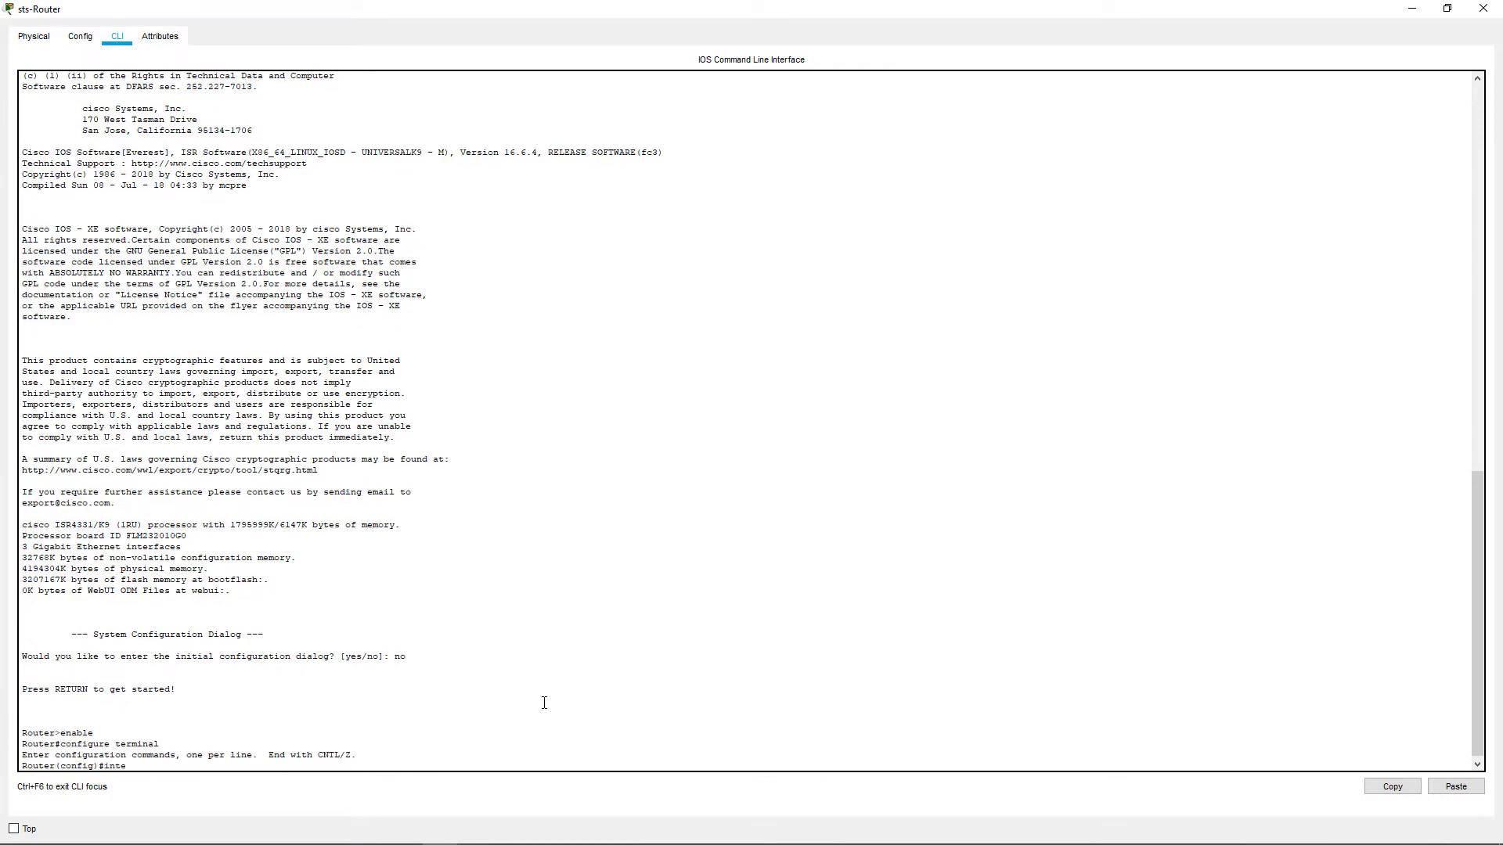
pyautogui.write('rface g0/0/1')
pyautogui.press('Return')
pyautogui.write('ip')
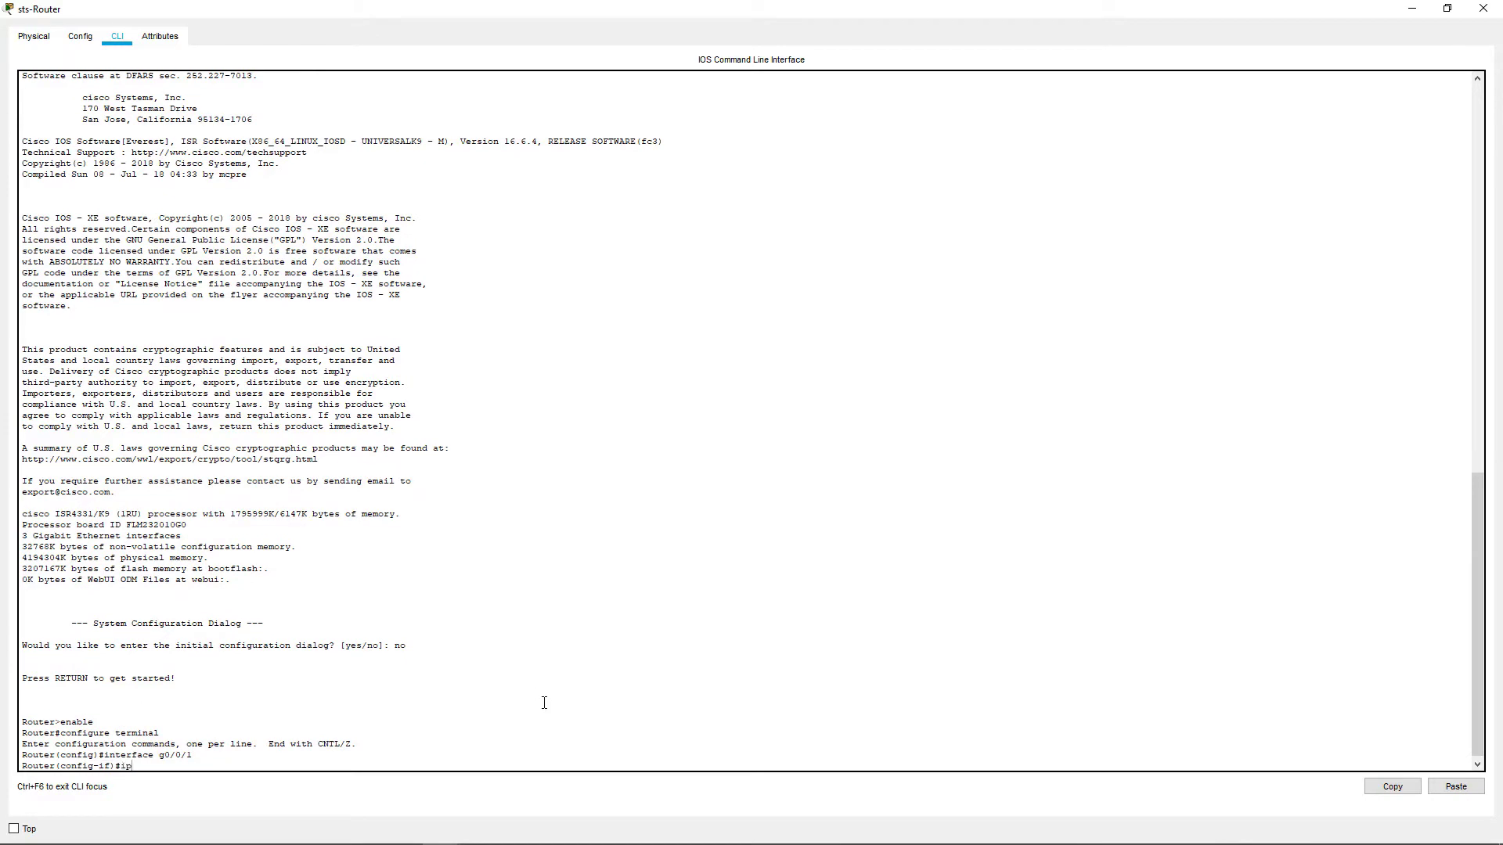
pyautogui.write(' address 192.168.0.1 255.255.255.0')
pyautogui.press('Return')
pyautogui.write('no s')
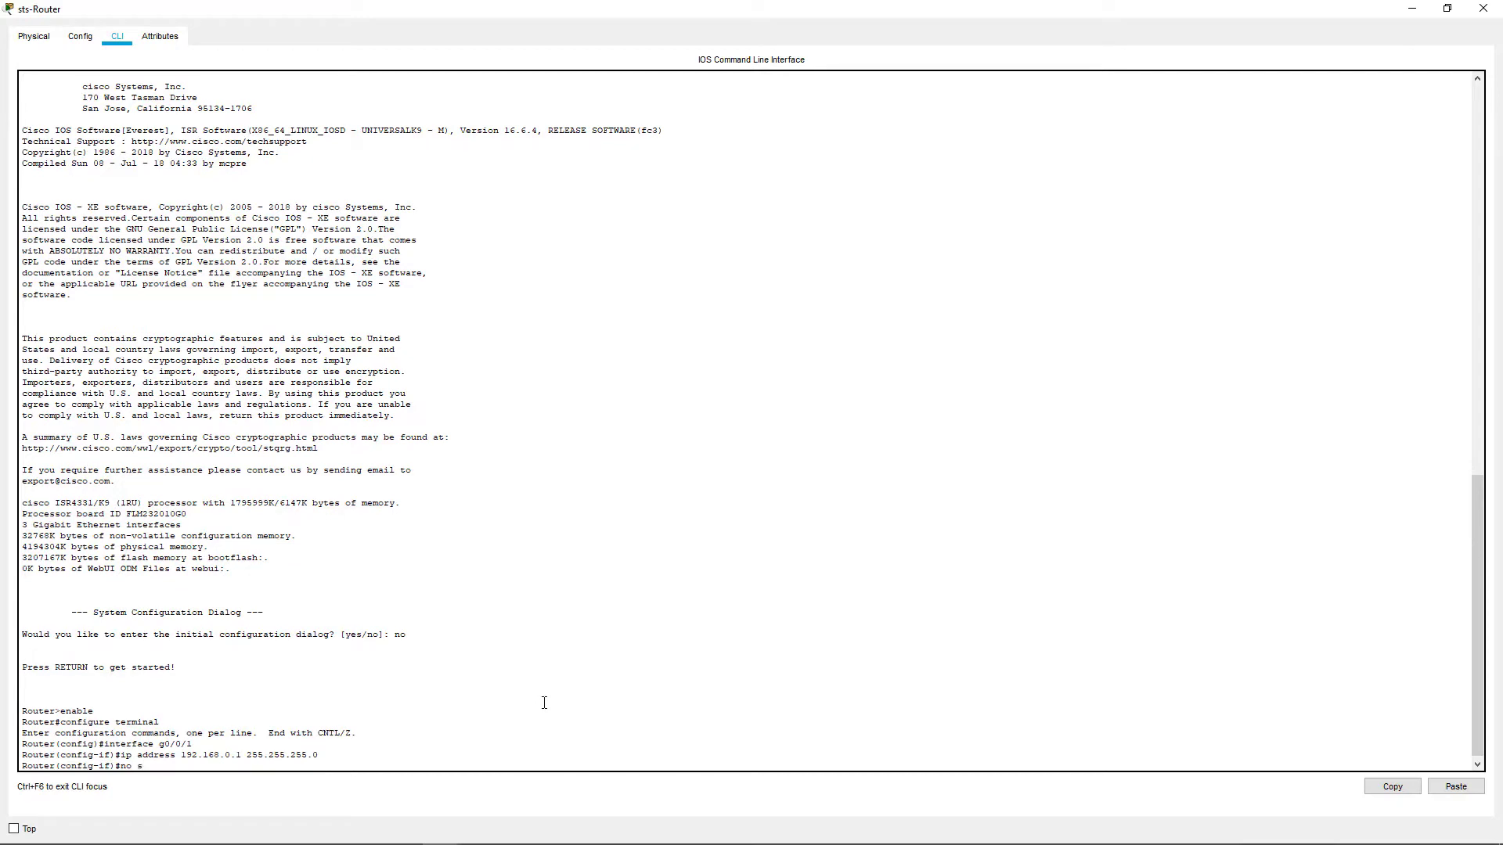
pyautogui.write('hutdown')
pyautogui.press('Return')
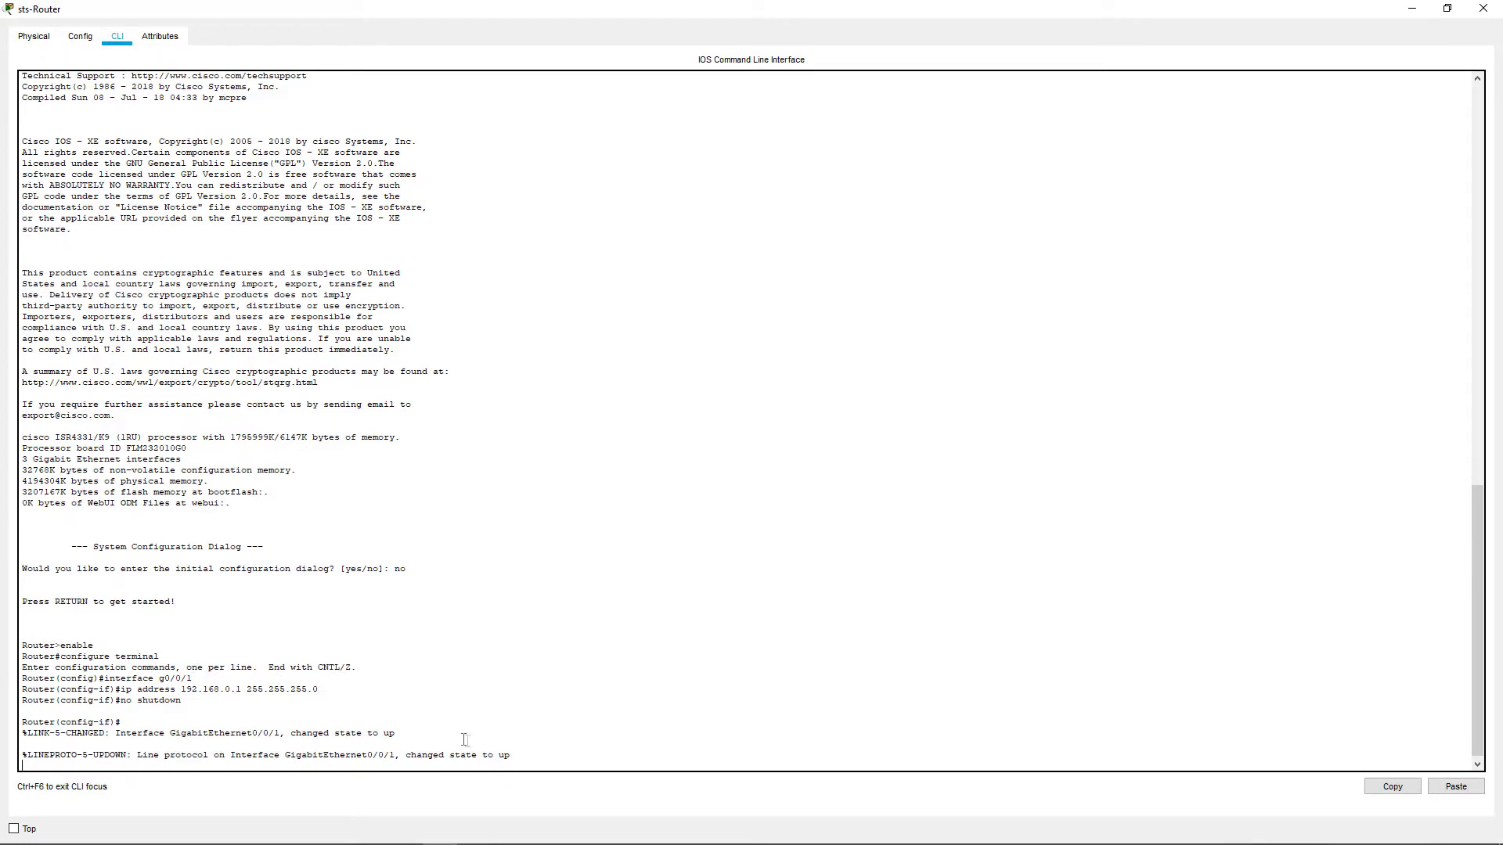
pyautogui.press('Return')
pyautogui.write('exit')
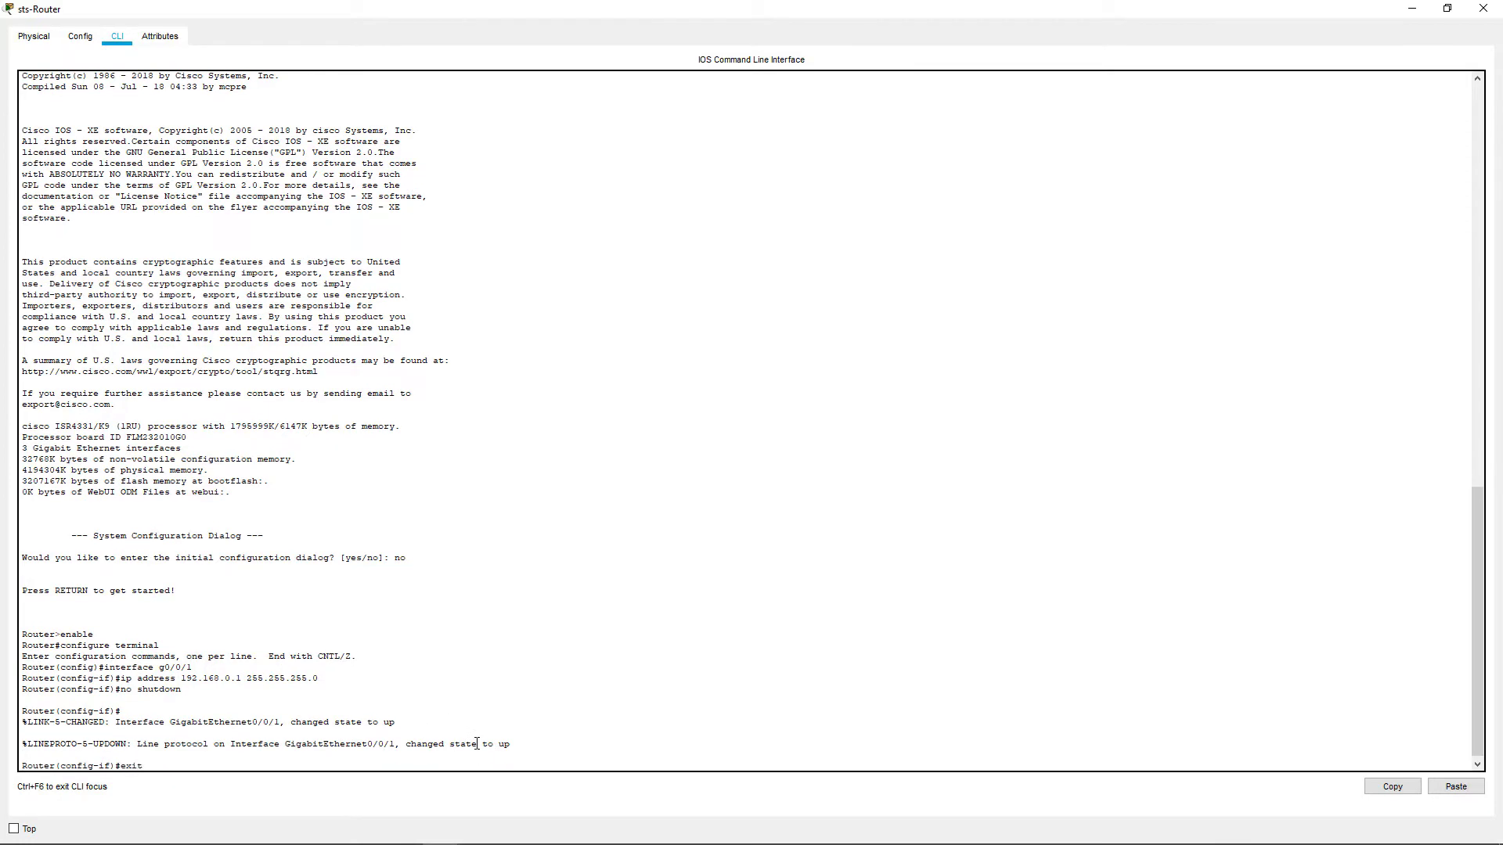
pyautogui.press('Return')
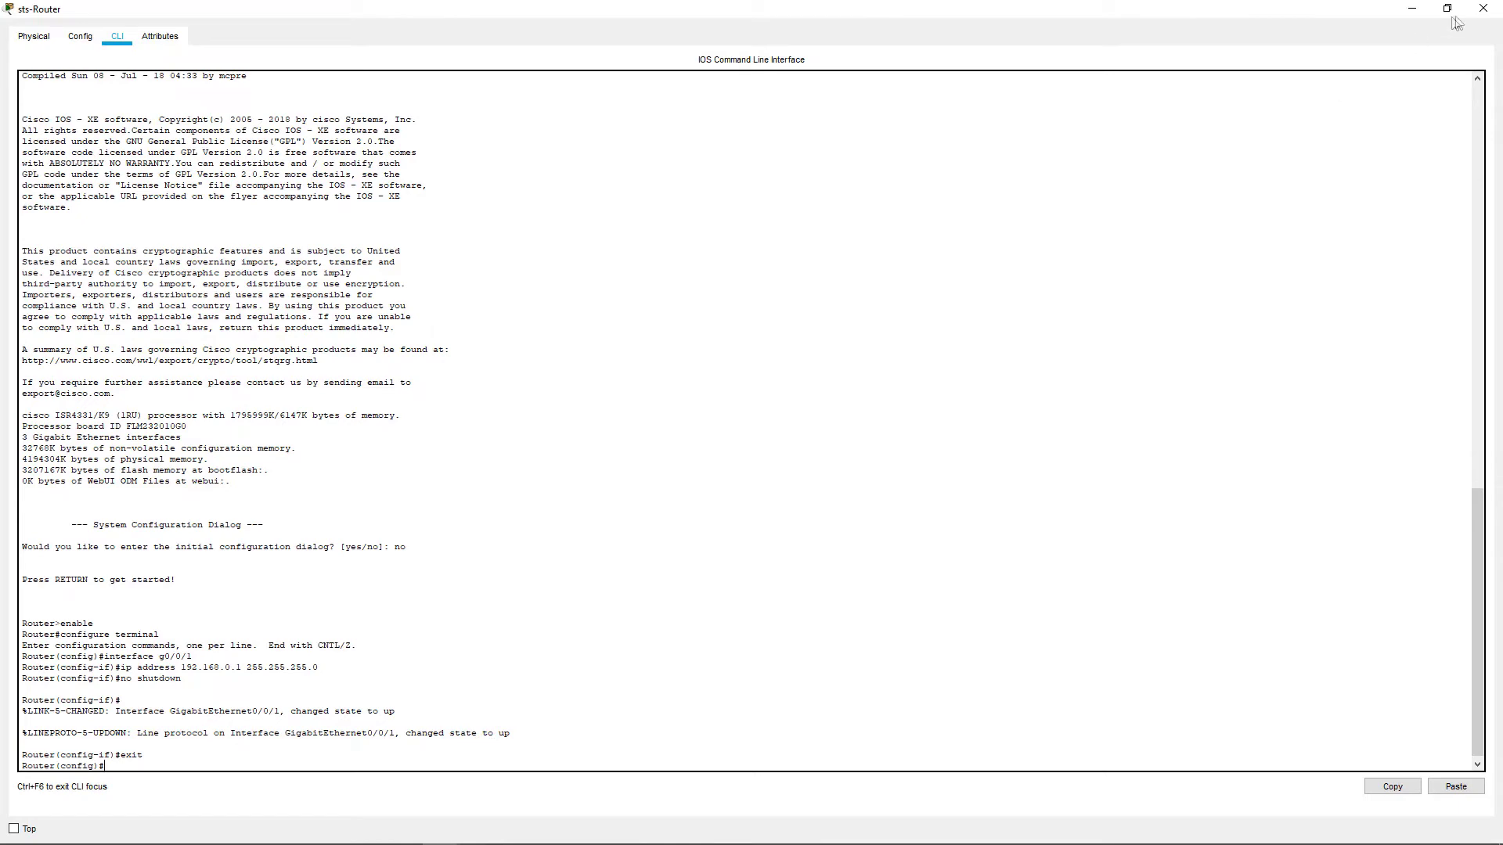
pyautogui.click(1475, 14)
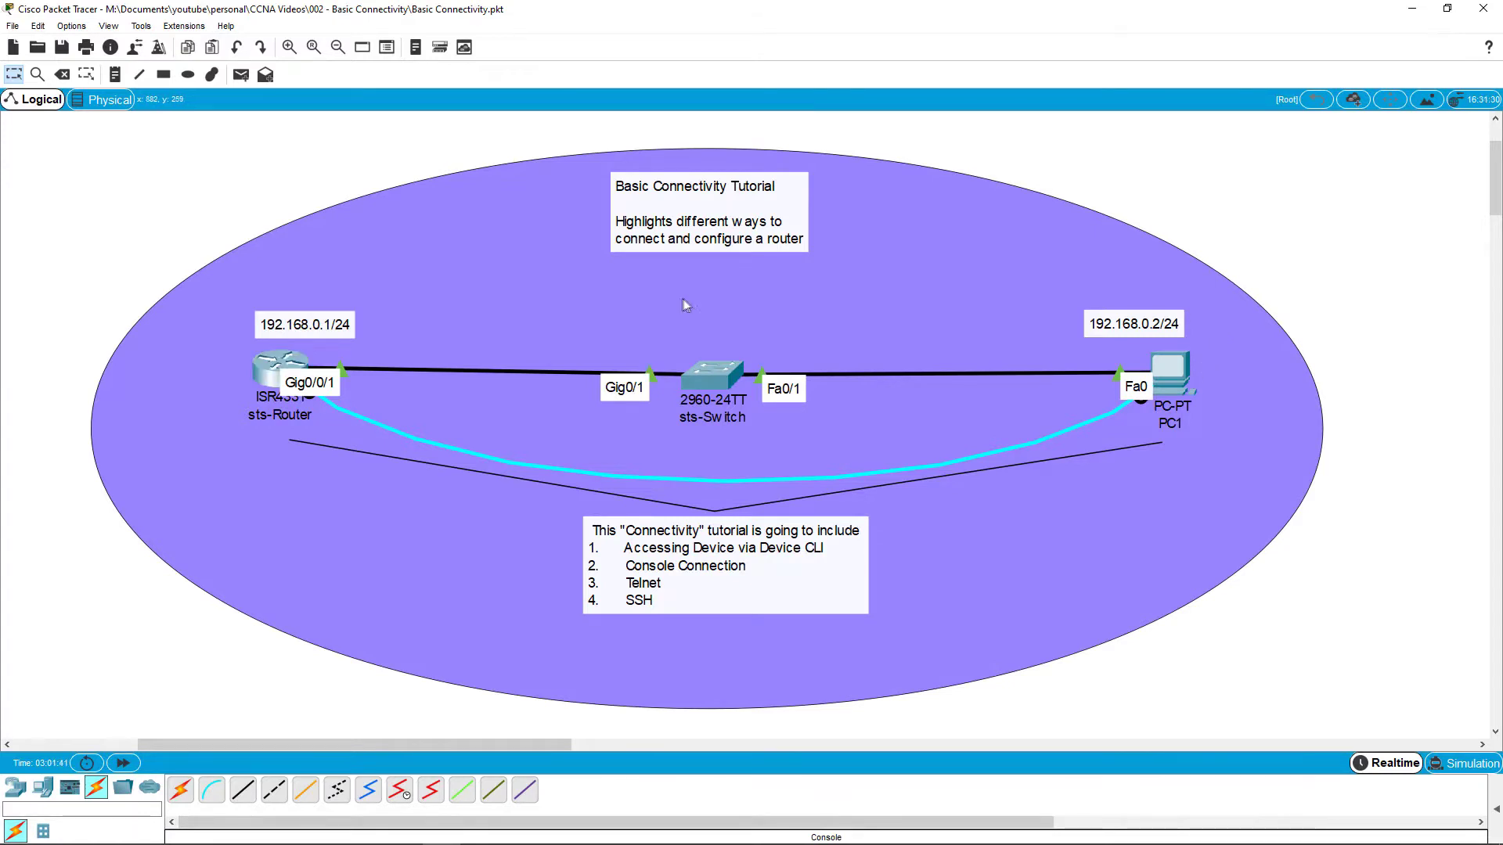
# Set PC1 to static IP 192.168.0.2, mask 255.255.255.0, default gateway 192.168.0.1.
pyautogui.click(1174, 374)
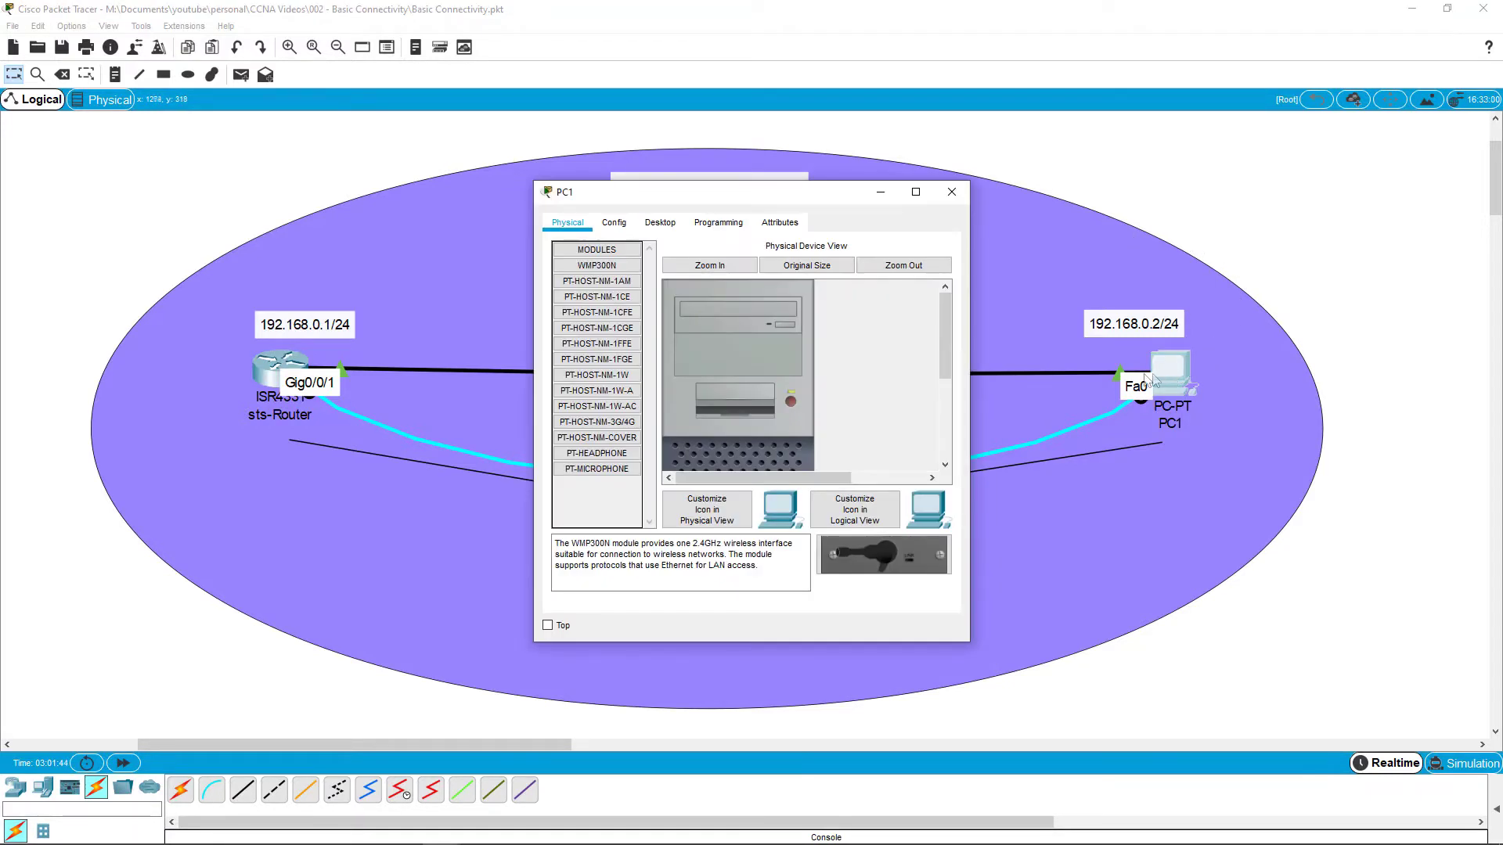
pyautogui.click(915, 193)
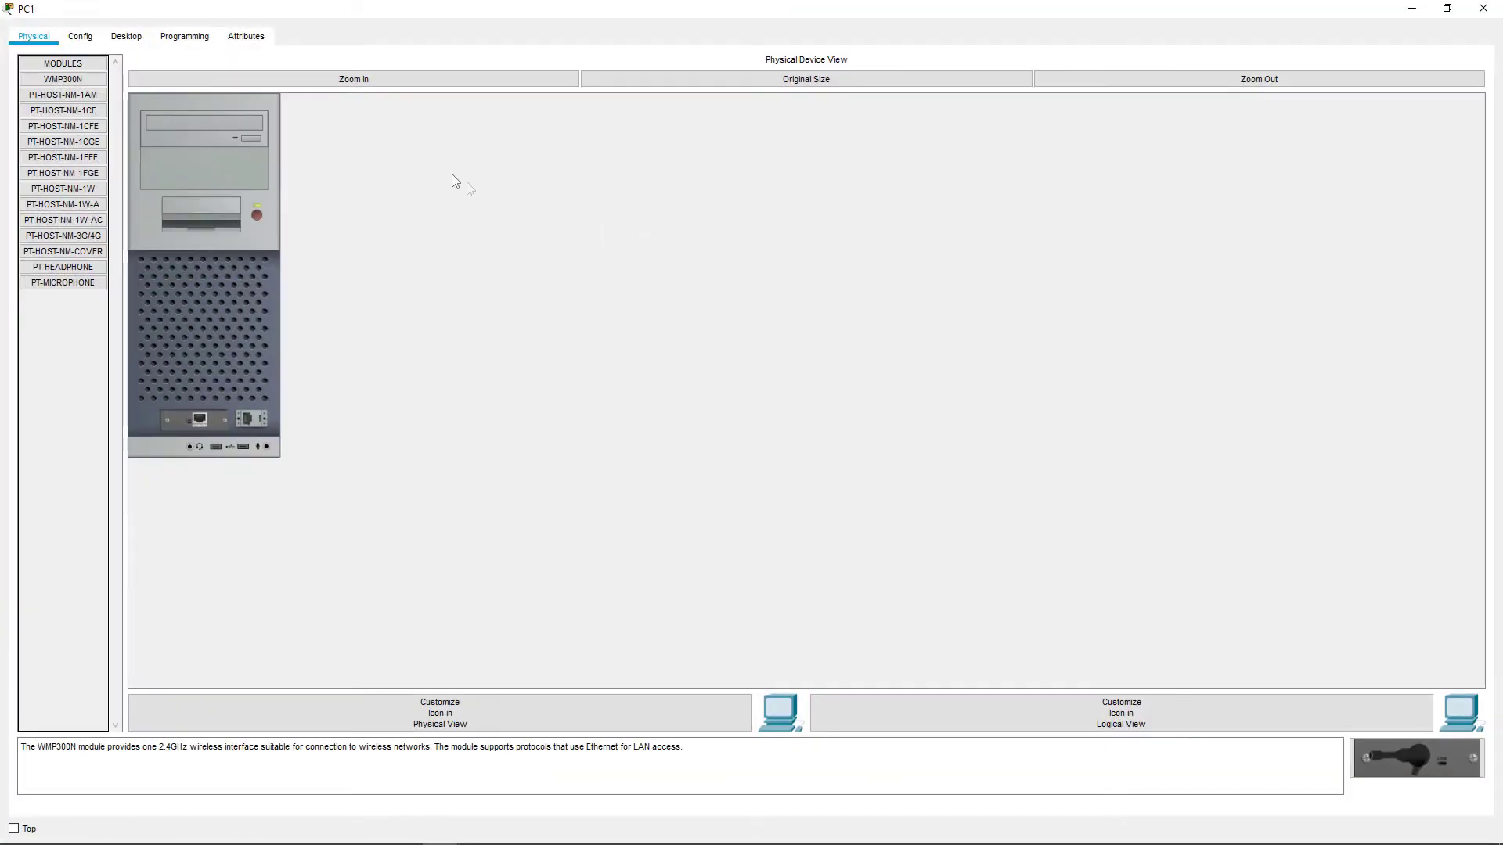
pyautogui.click(125, 35)
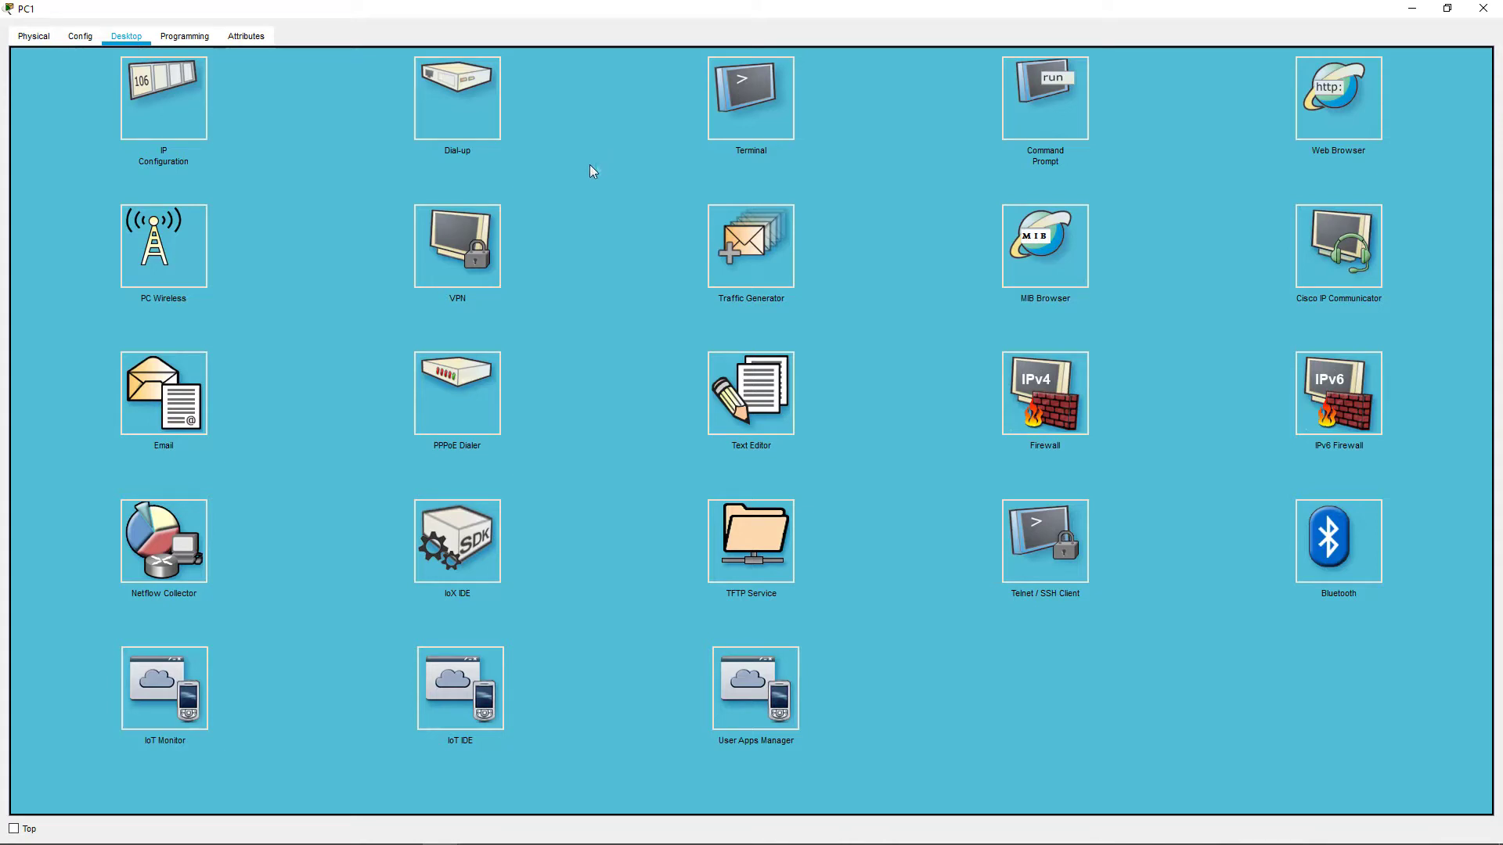
pyautogui.click(142, 102)
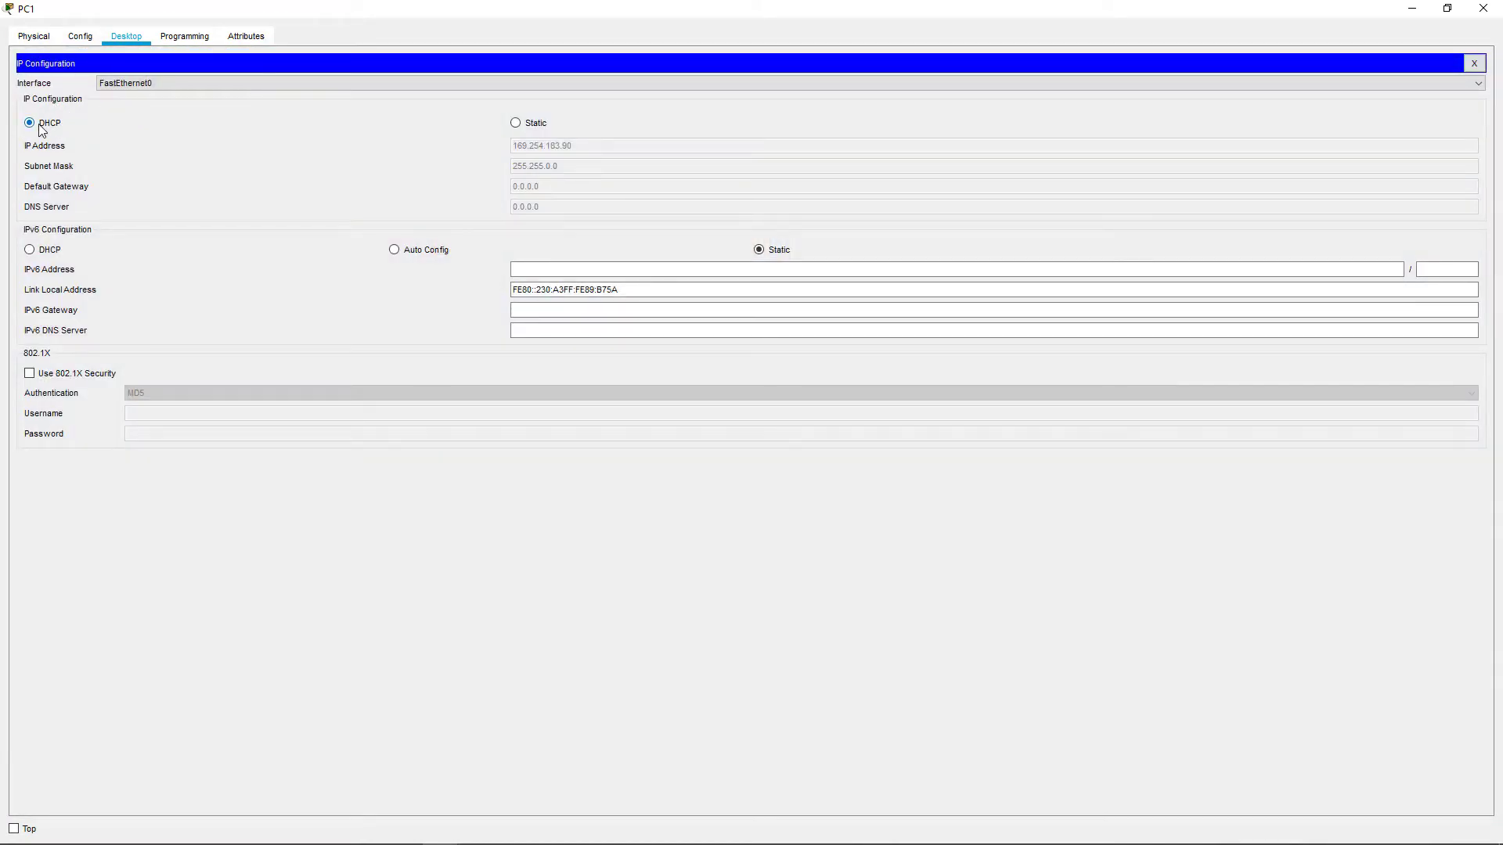
pyautogui.click(517, 124)
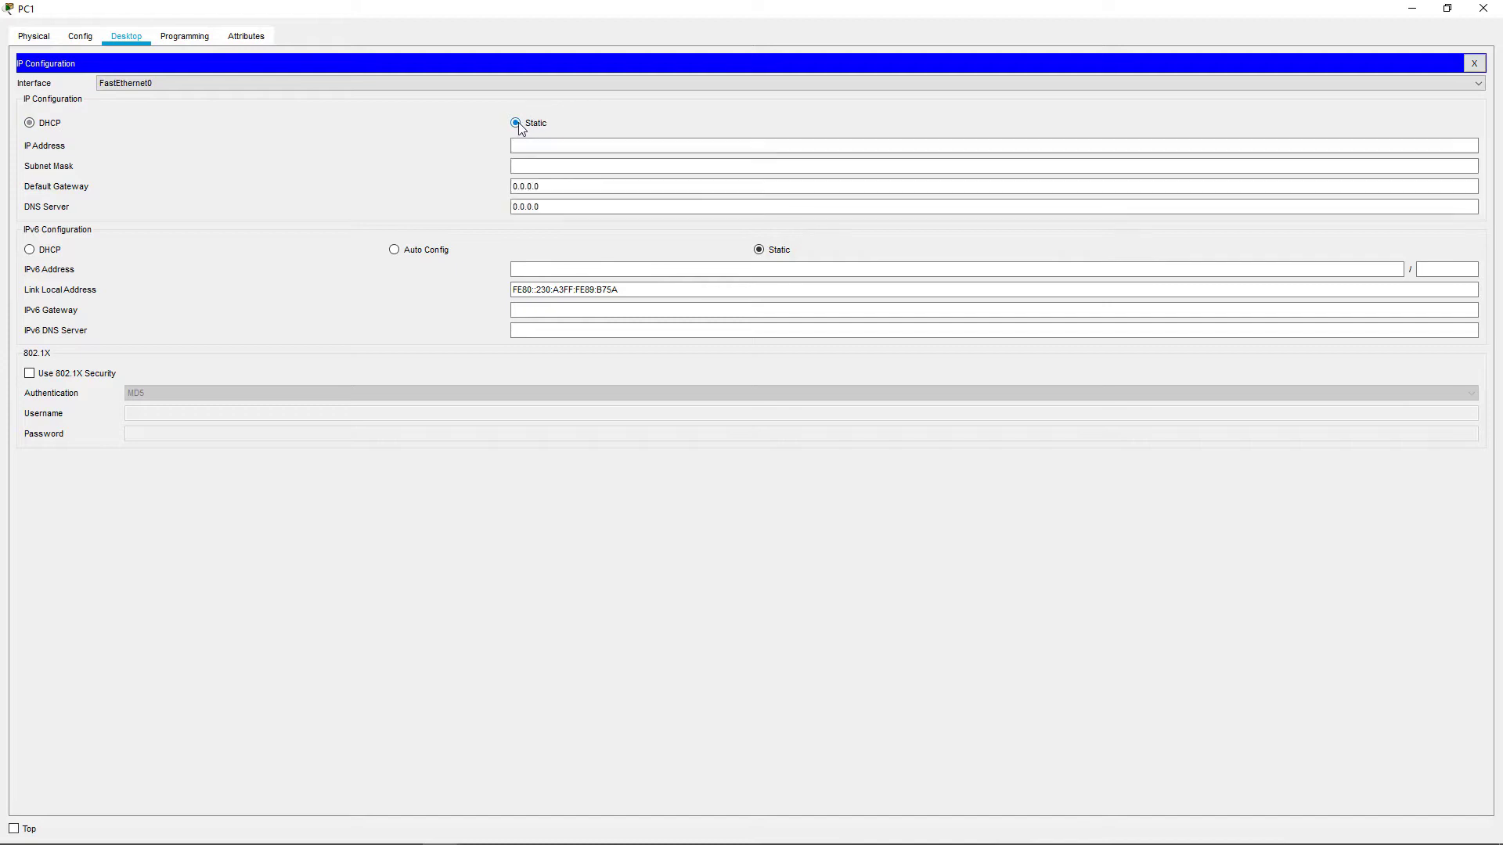
pyautogui.write('1')
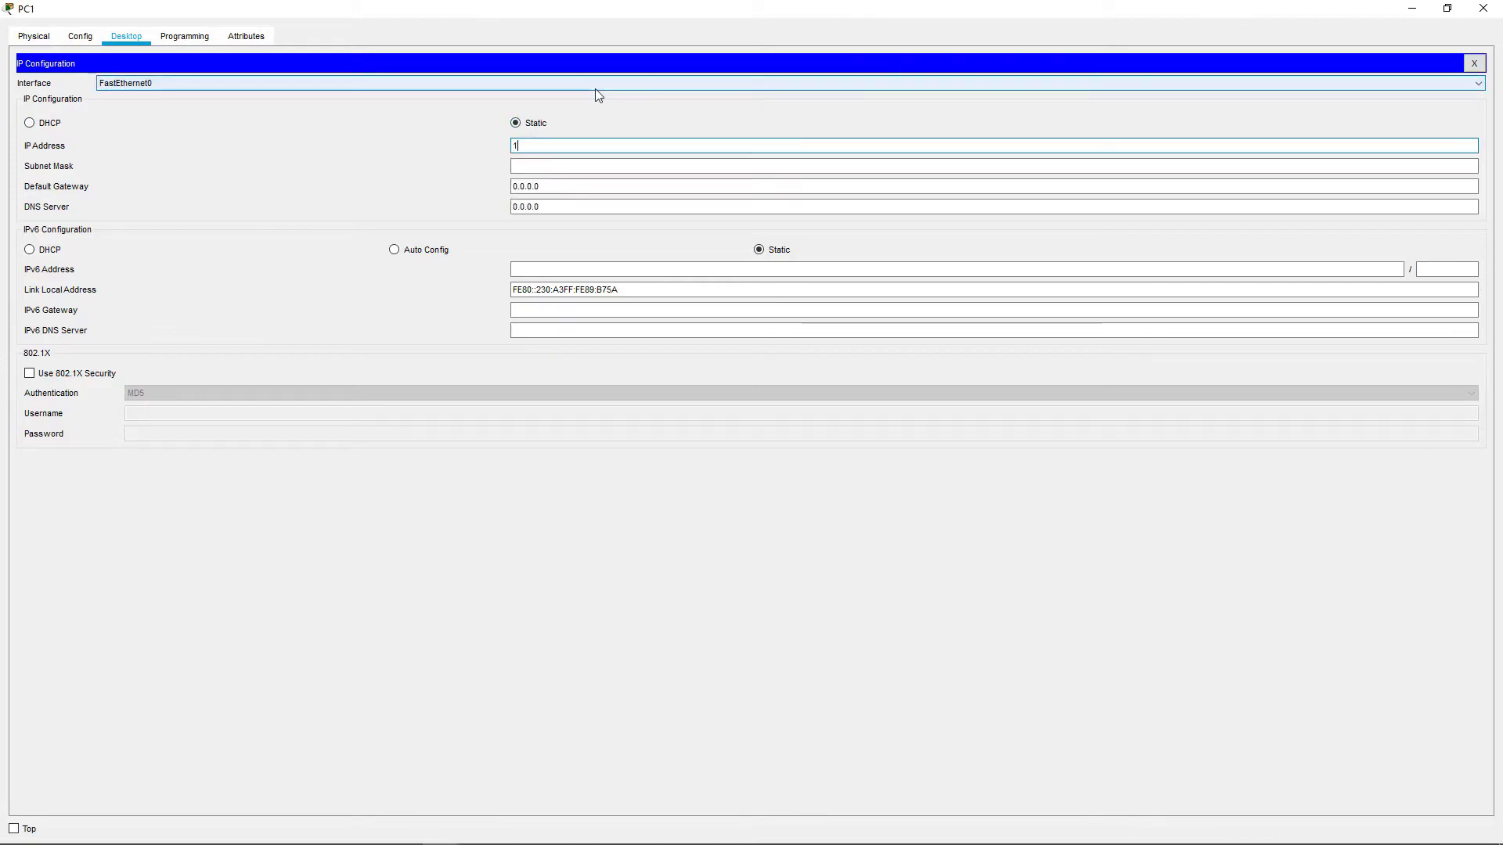
pyautogui.write('92.168.0.2')
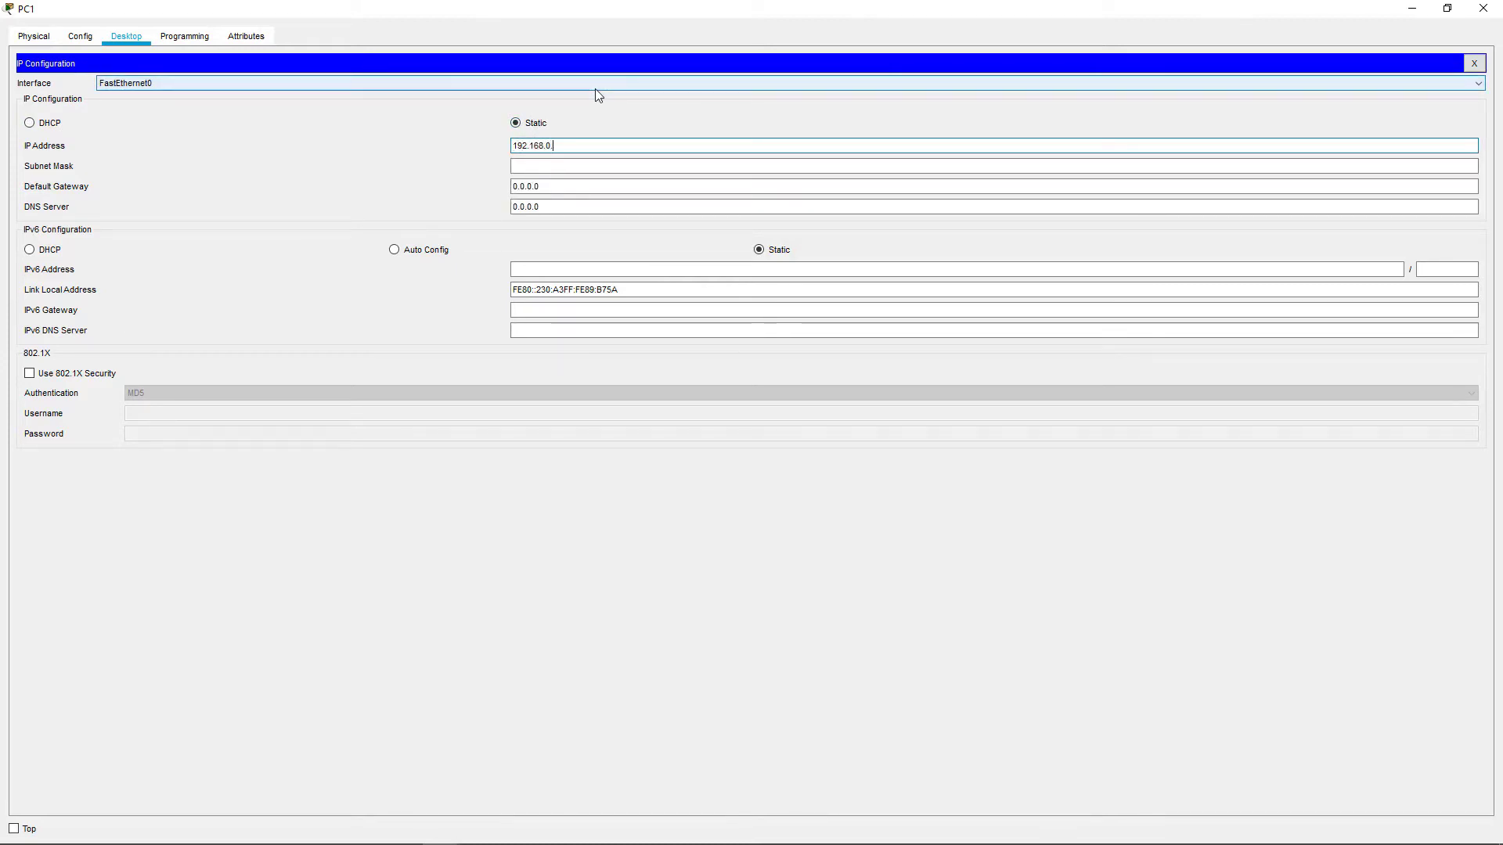
pyautogui.press('Tab')
pyautogui.press('Tab')
pyautogui.write('1')
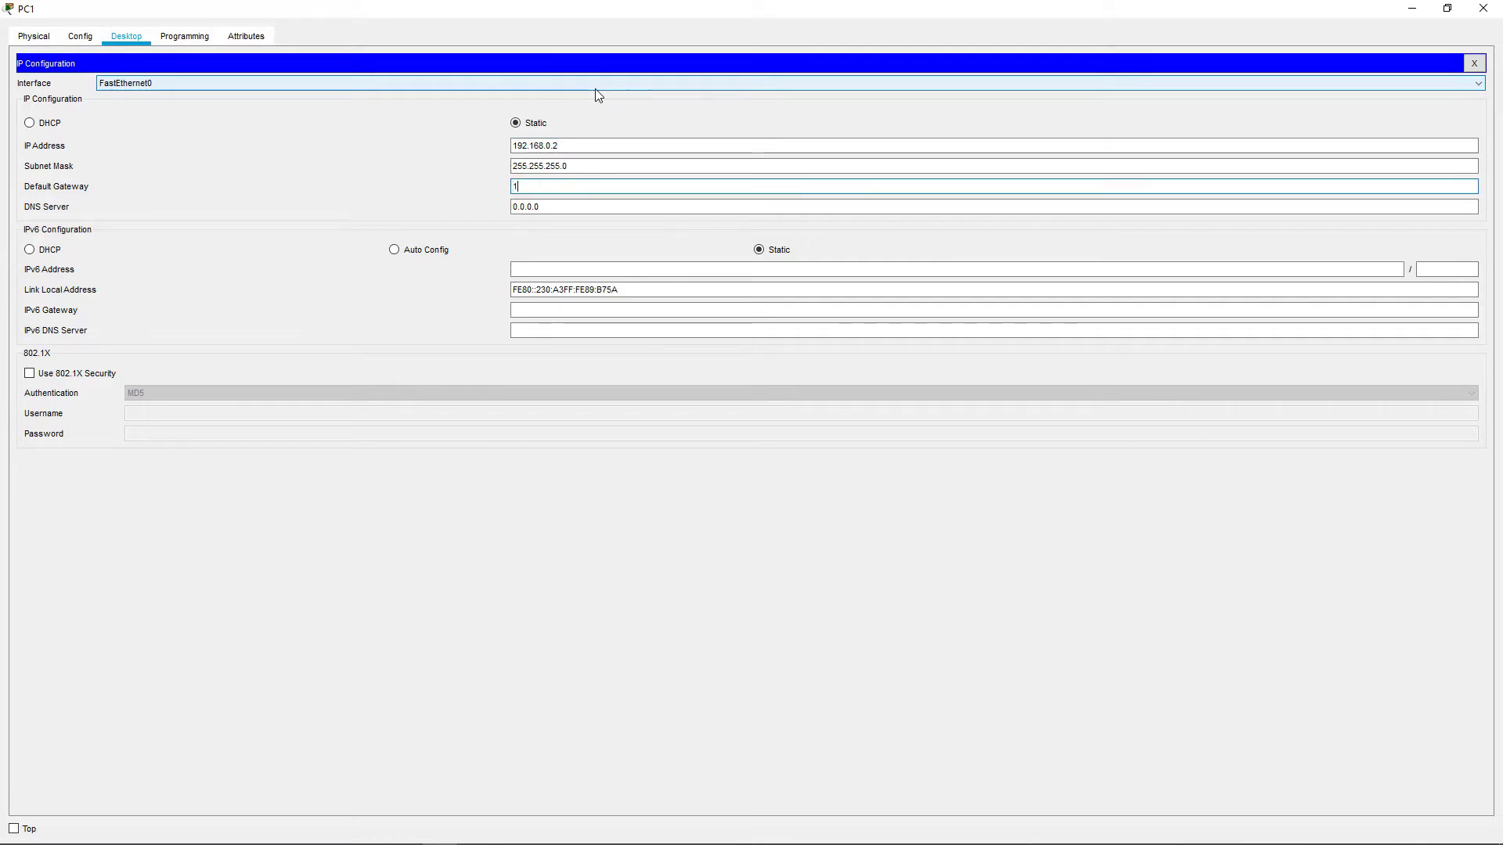
pyautogui.write('92.168.0.1')
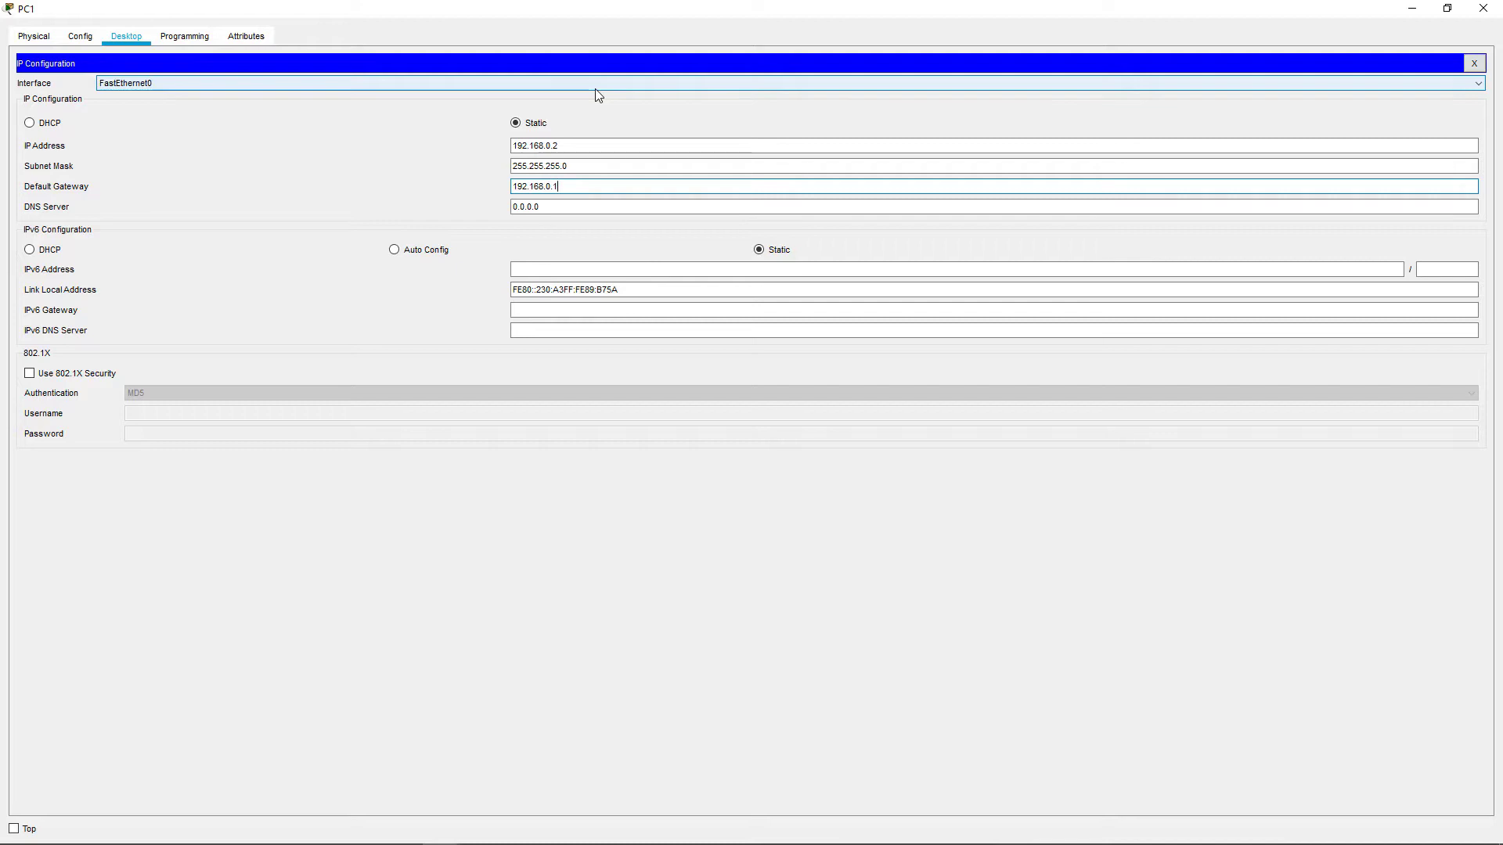
pyautogui.press('Tab')
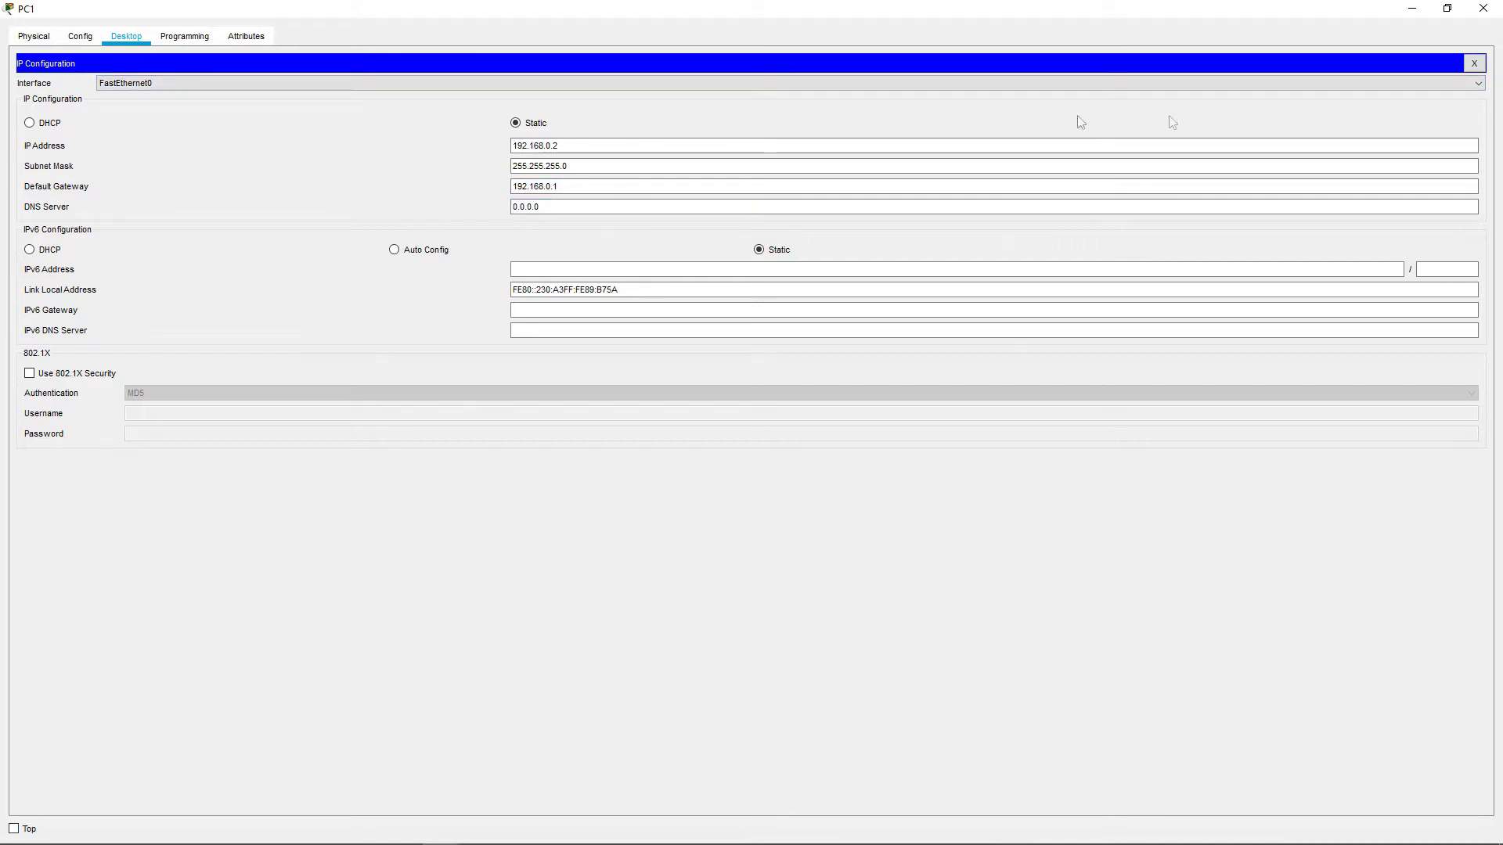
pyautogui.click(1474, 63)
# Ping the router at 192.168.0.1 from PC1's command prompt, then close PC1's windows.
pyautogui.click(1483, 10)
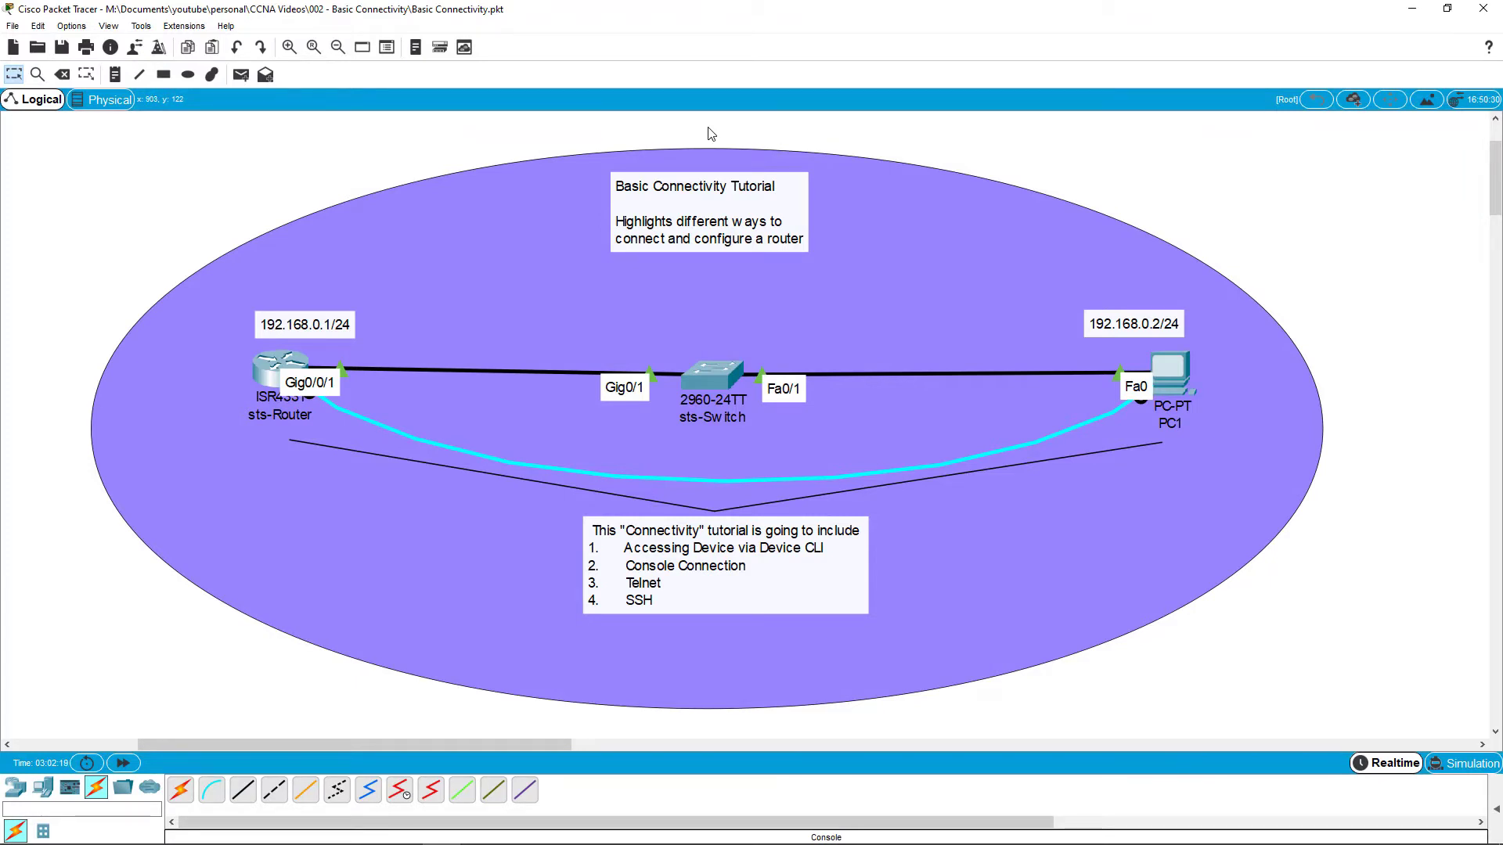
pyautogui.click(1163, 374)
pyautogui.click(915, 191)
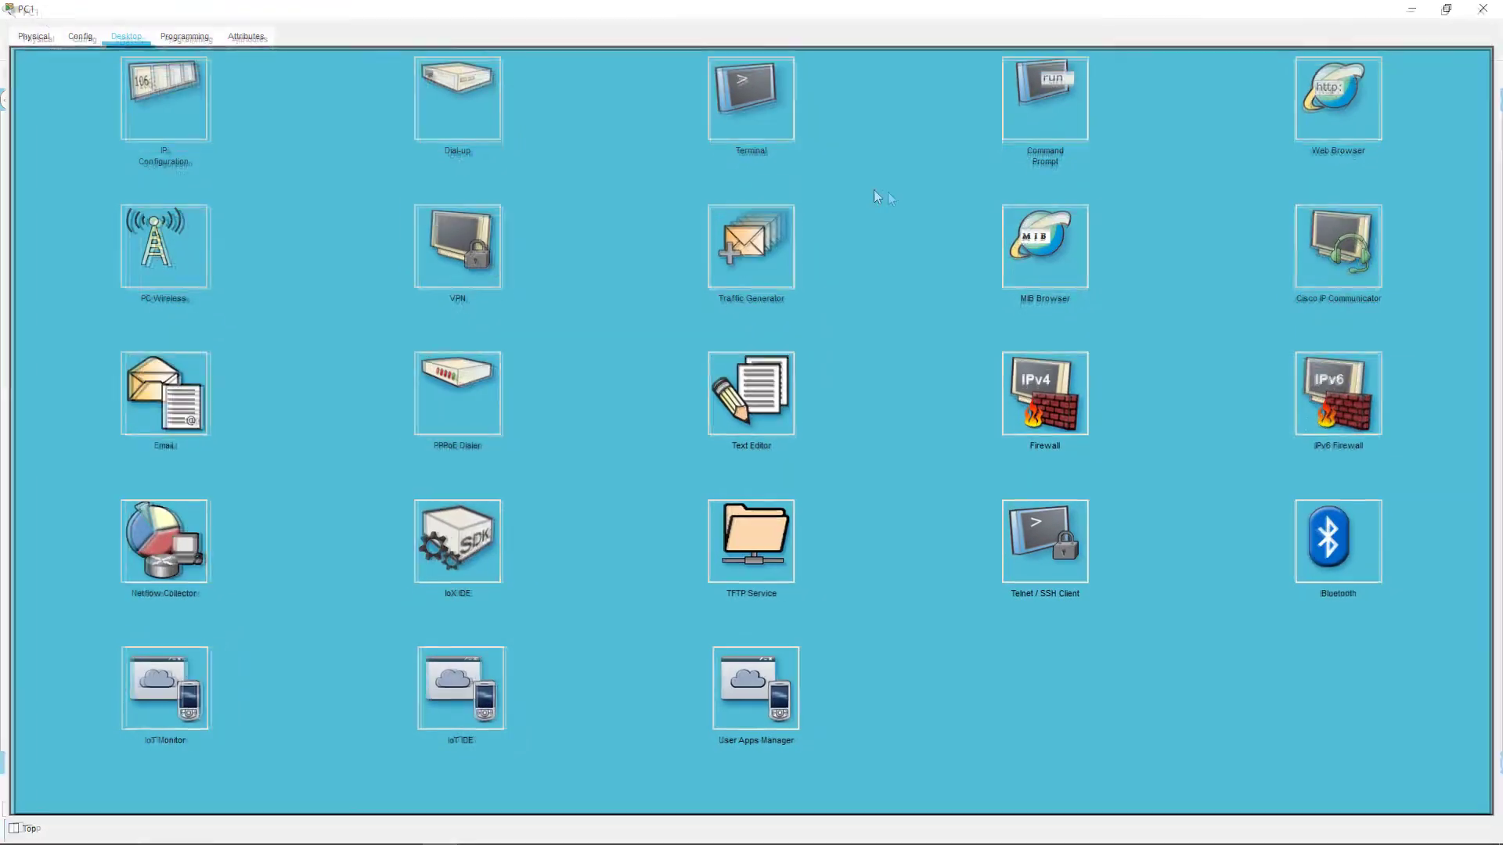
pyautogui.click(1045, 98)
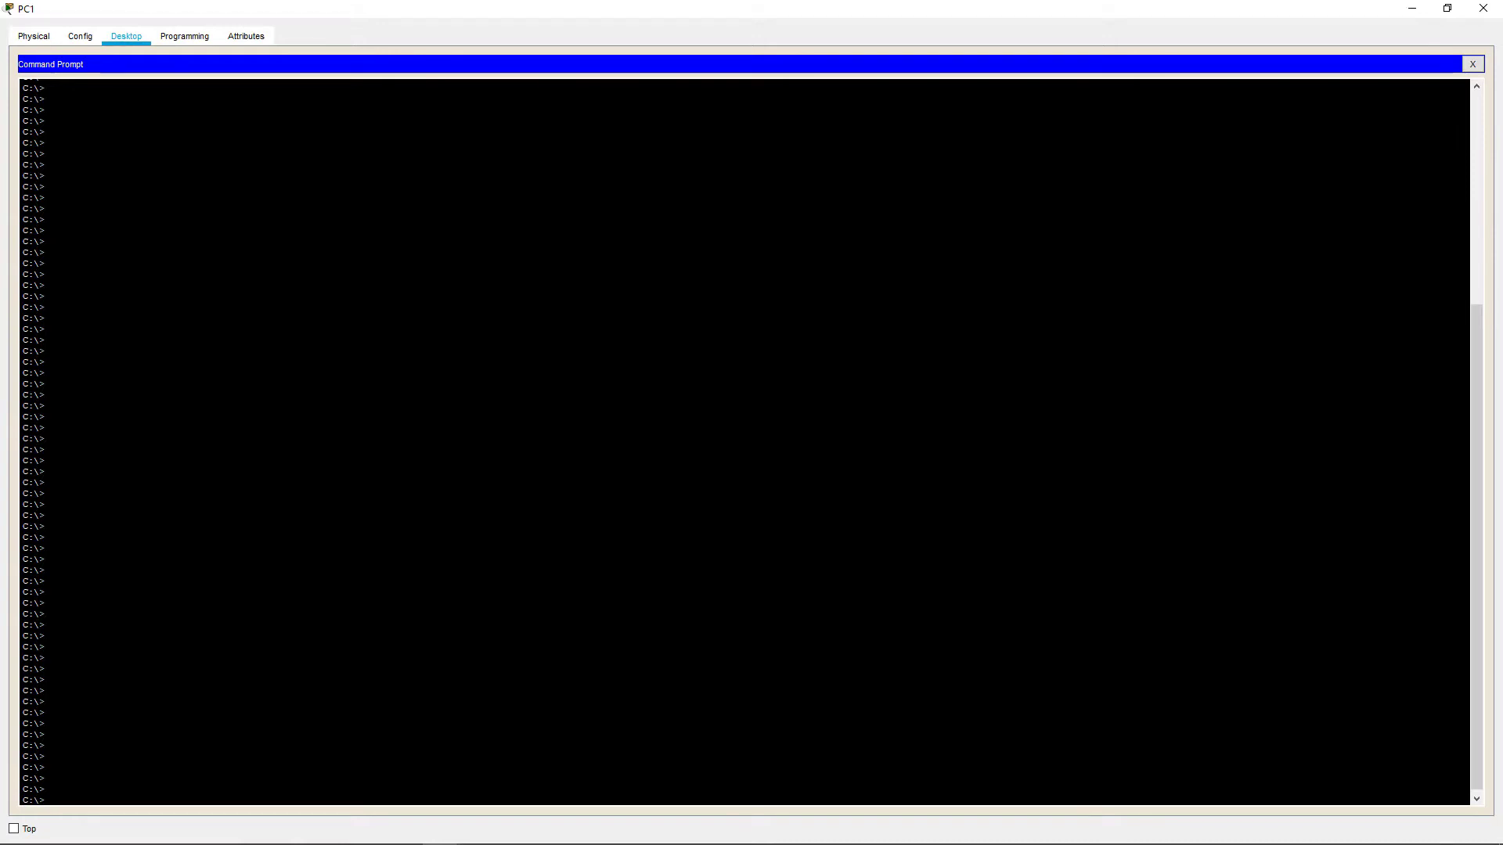
pyautogui.write('ping 192.168.0.1')
pyautogui.press('Return')
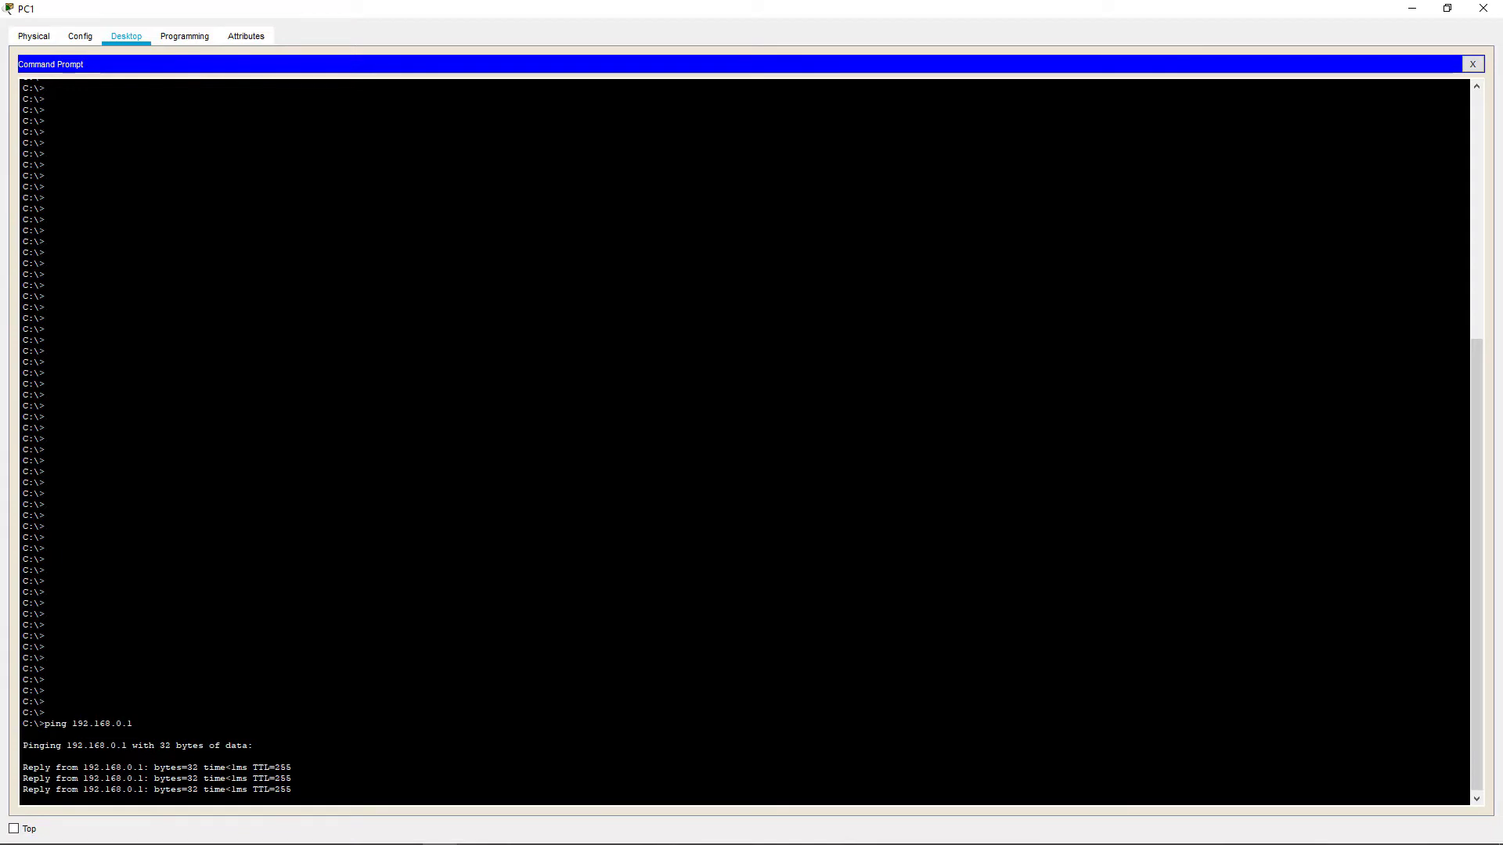
pyautogui.click(1472, 64)
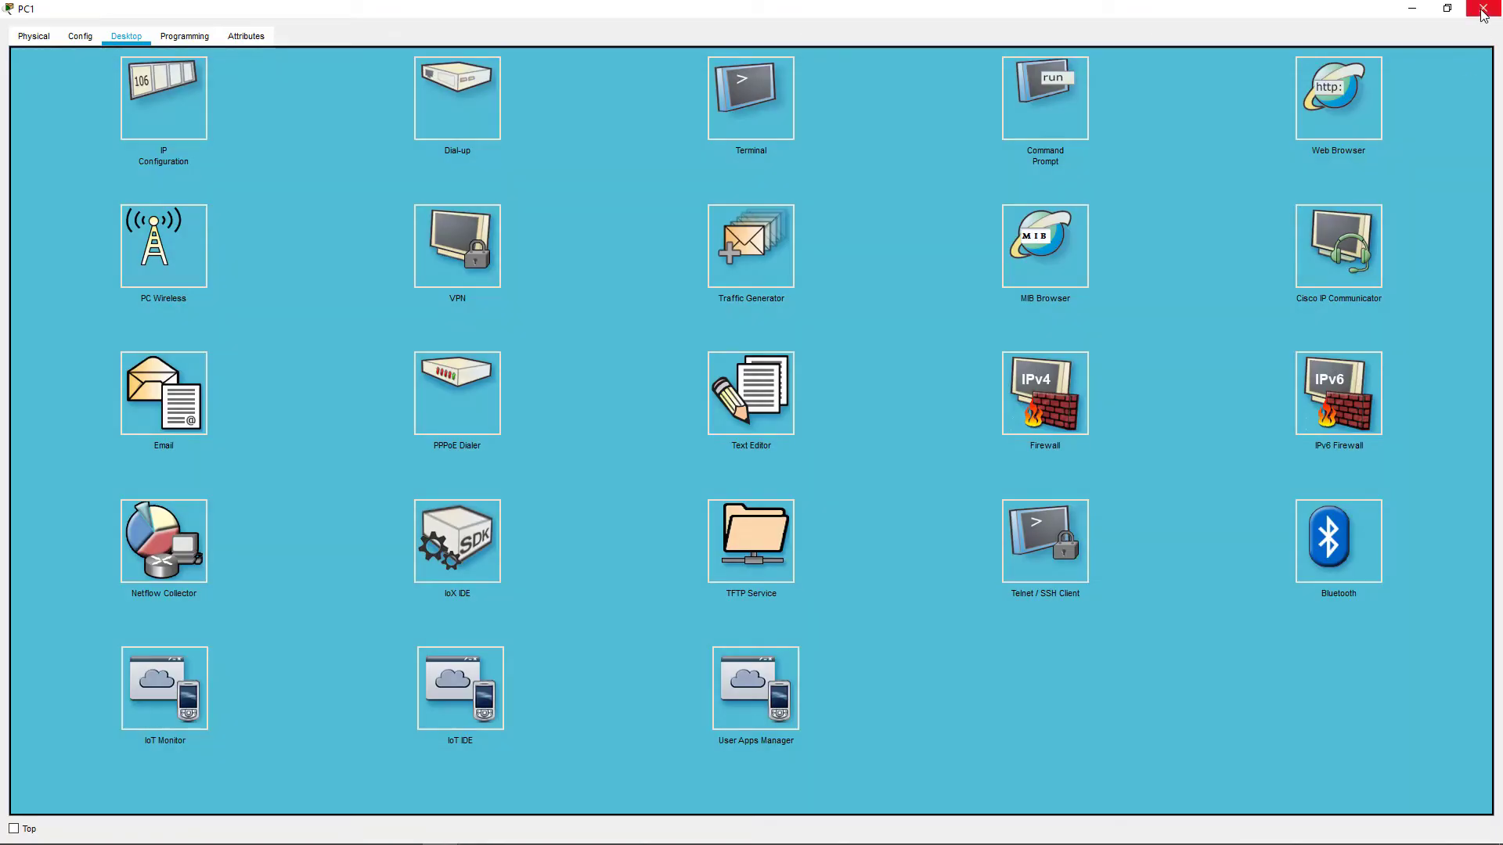
pyautogui.click(1483, 11)
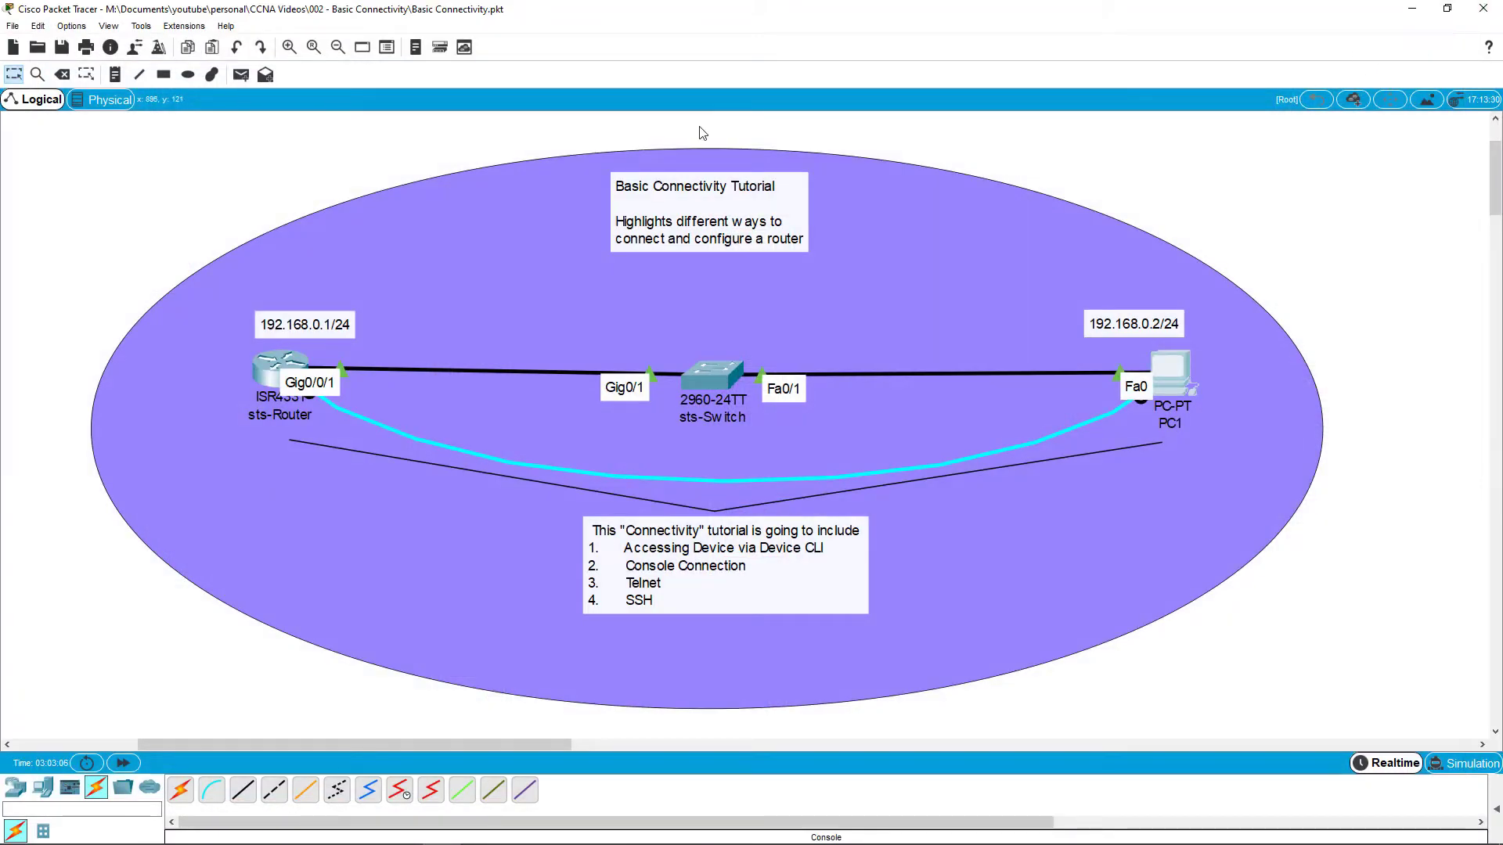
# In the router CLI, set the hostname to sts-router.
pyautogui.click(281, 367)
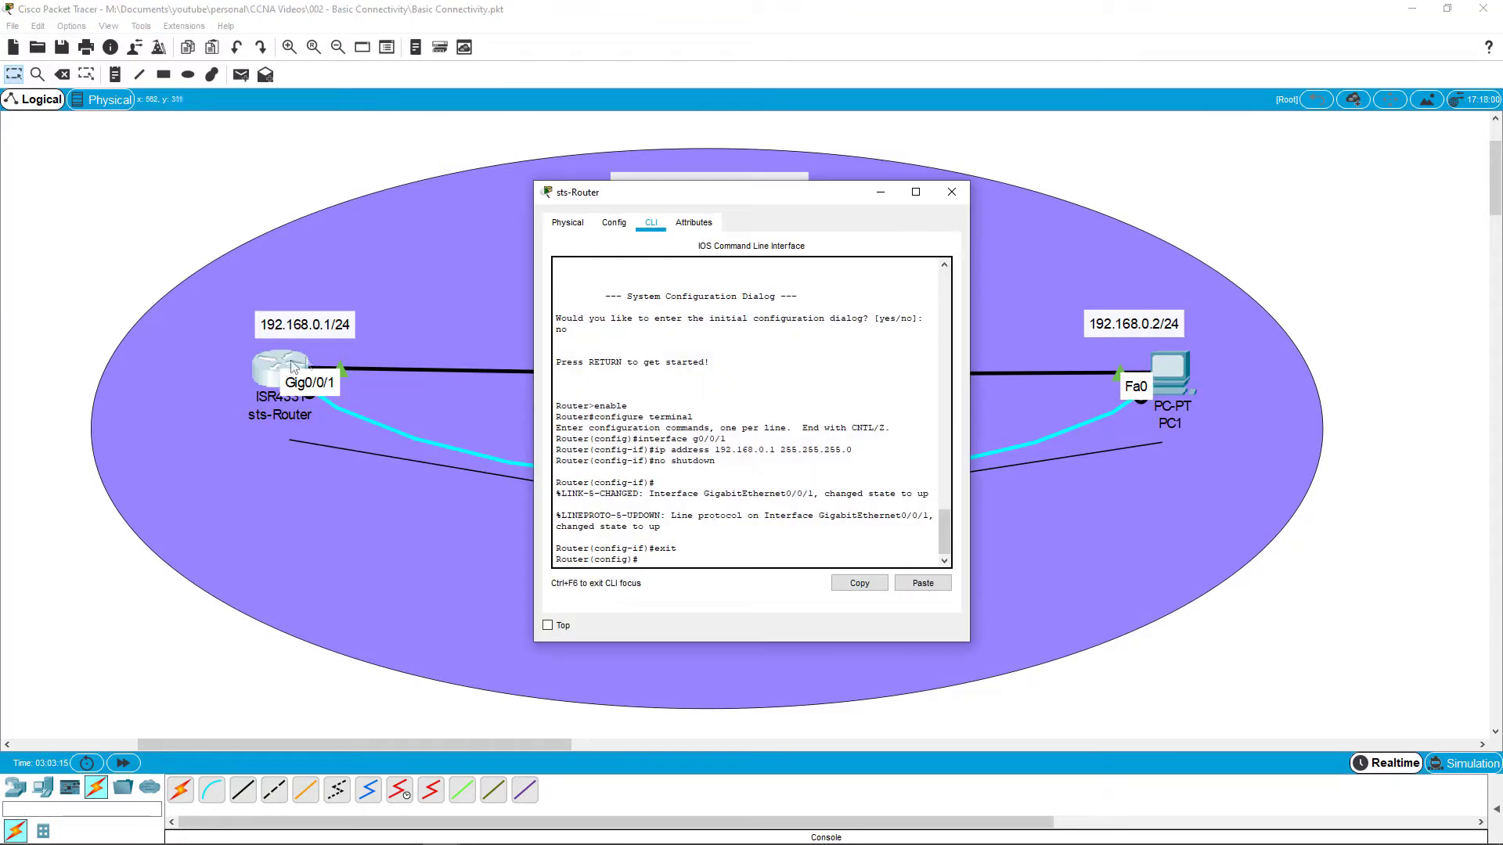
pyautogui.click(915, 193)
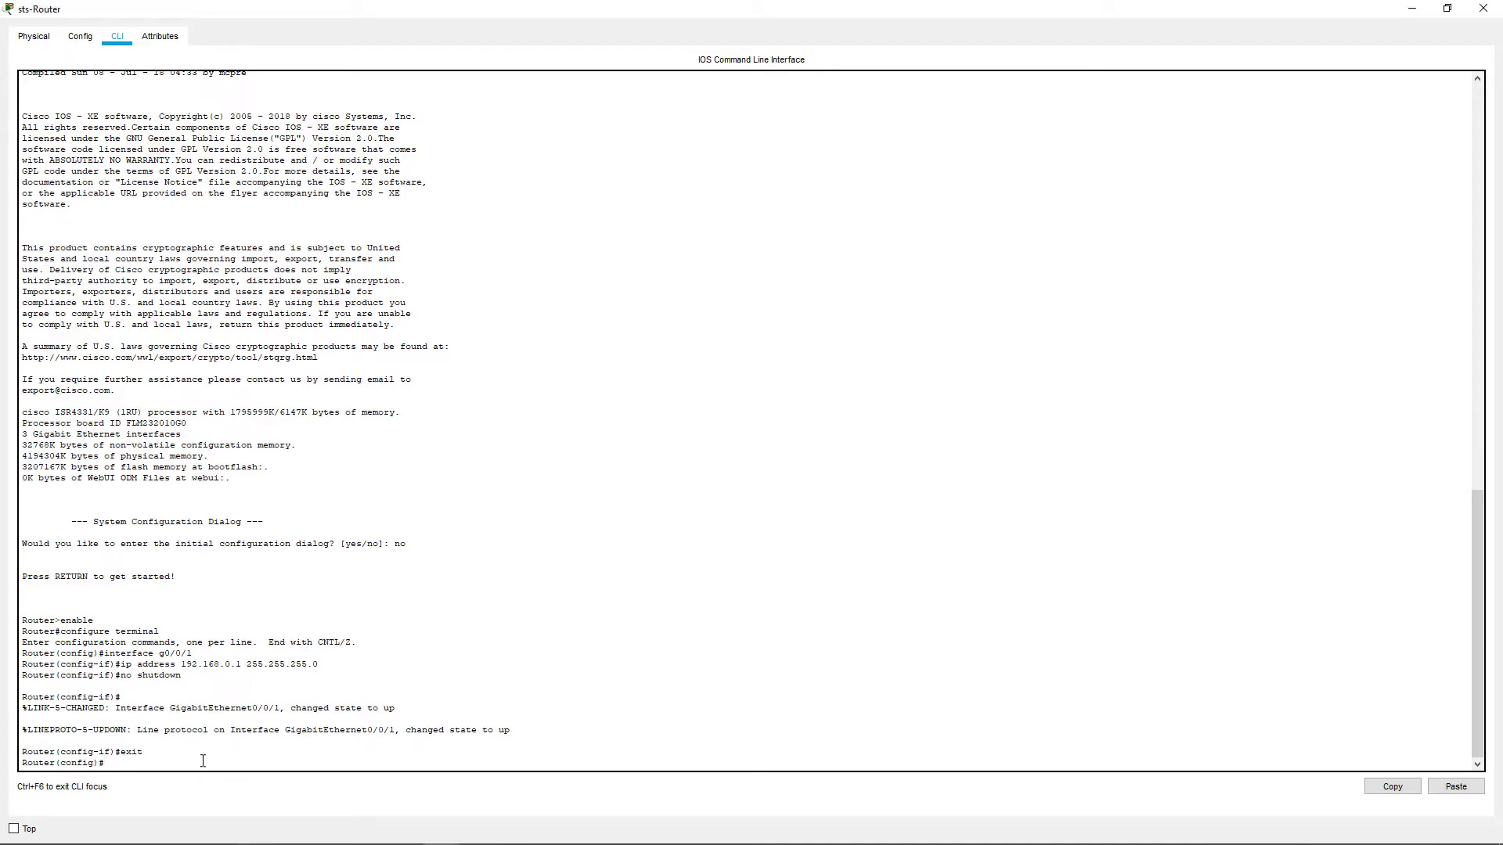
pyautogui.write('hostname sts-router')
pyautogui.press('Return')
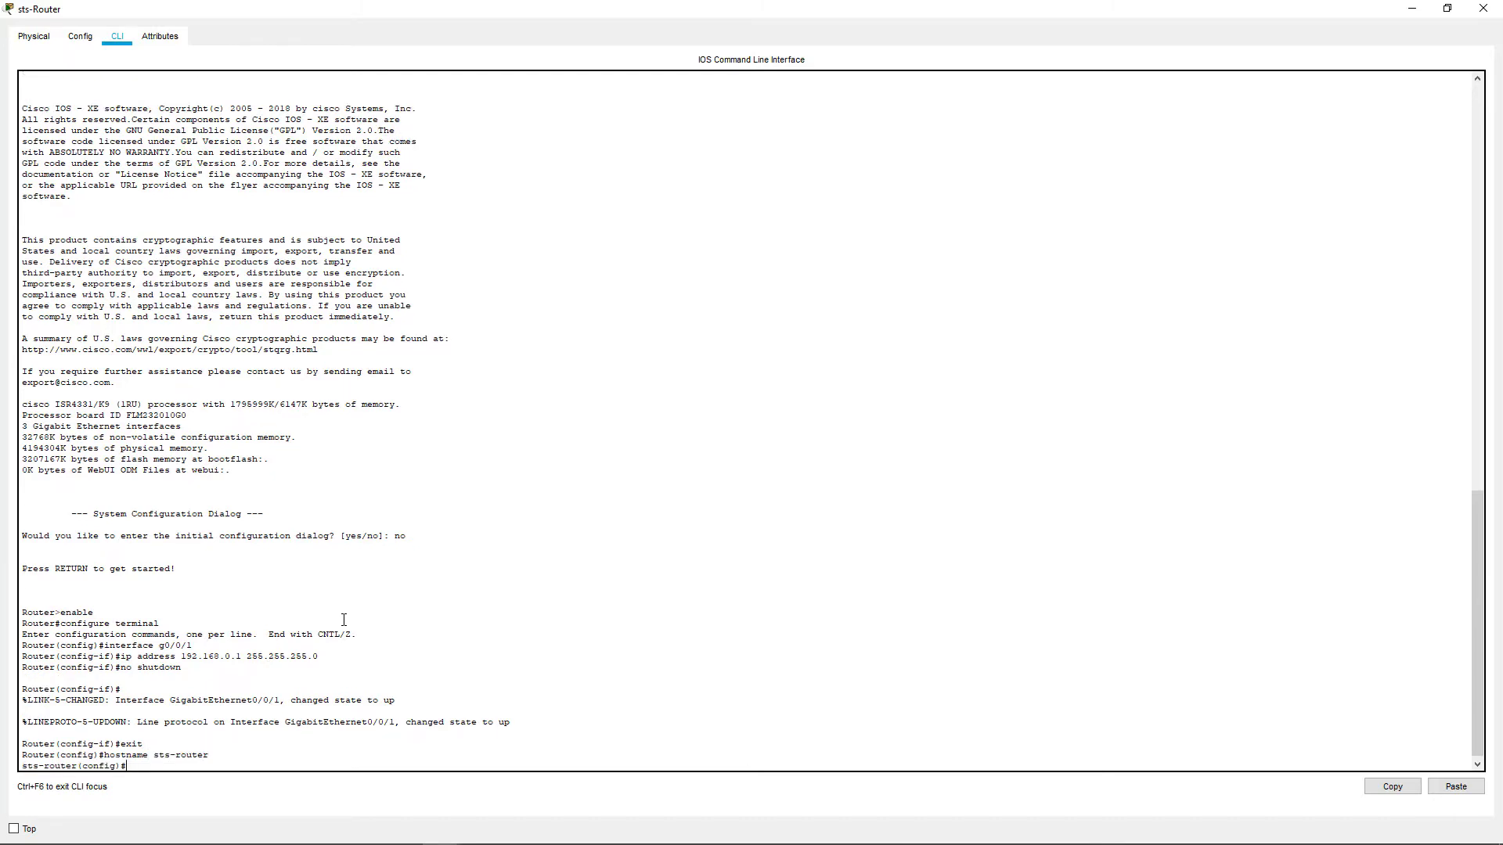
# Create local user admin with a type 0 password, correcting the misspelled command.
pyautogui.write('username admin passowr')
pyautogui.write('d')
pyautogui.press('BackSpace')
pyautogui.press('BackSpace')
pyautogui.press('BackSpace')
pyautogui.write('word c')
pyautogui.press('BackSpace')
pyautogui.write('0 cisco')
pyautogui.press('Return')
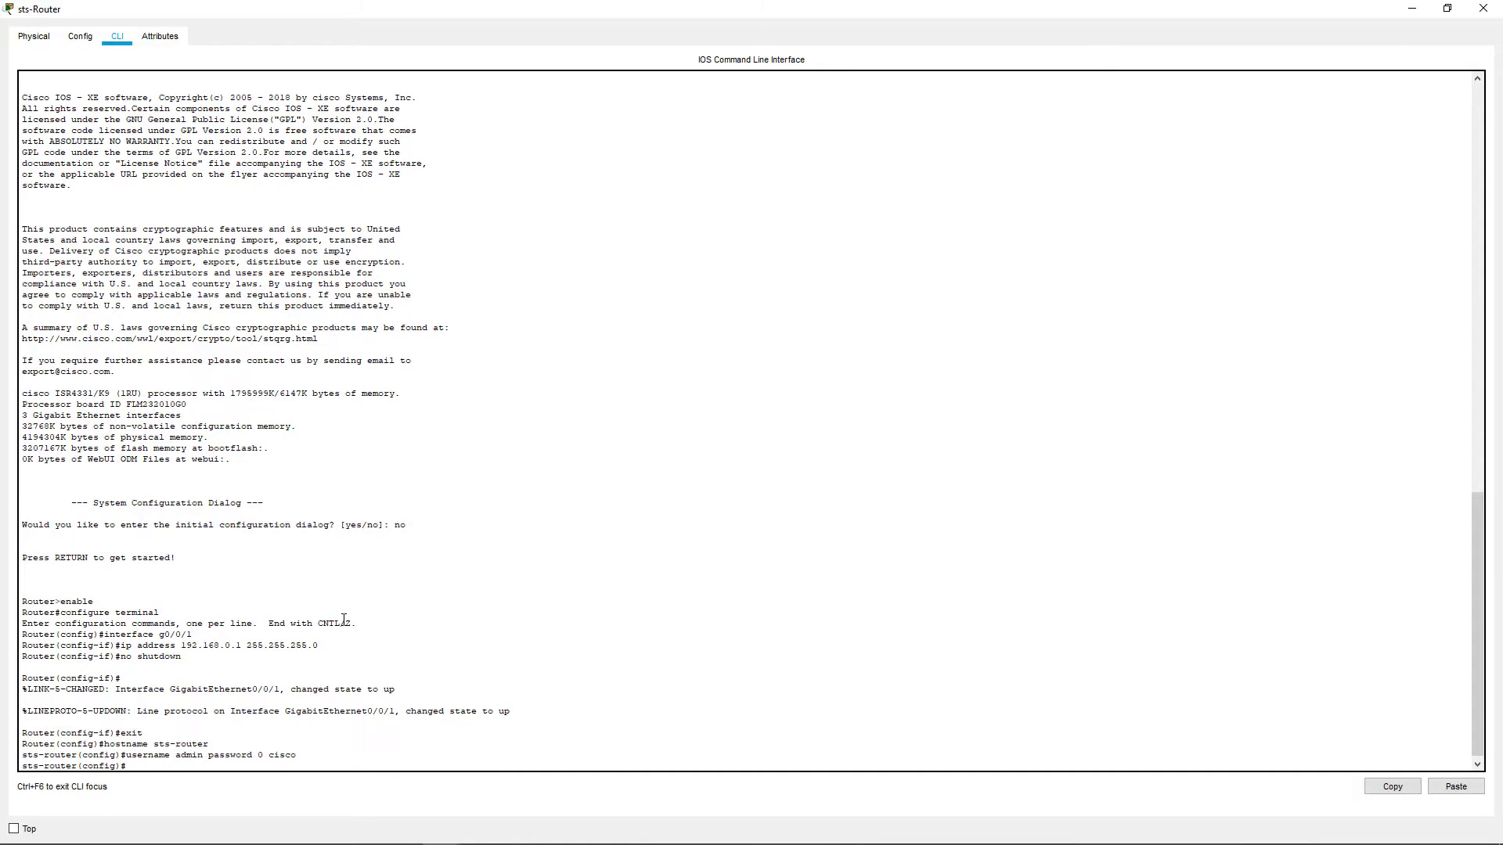
# Set an enable secret and configure vty lines 0 4 with transport input telnet and login local.
pyautogui.write('enable secret cisco')
pyautogui.press('Return')
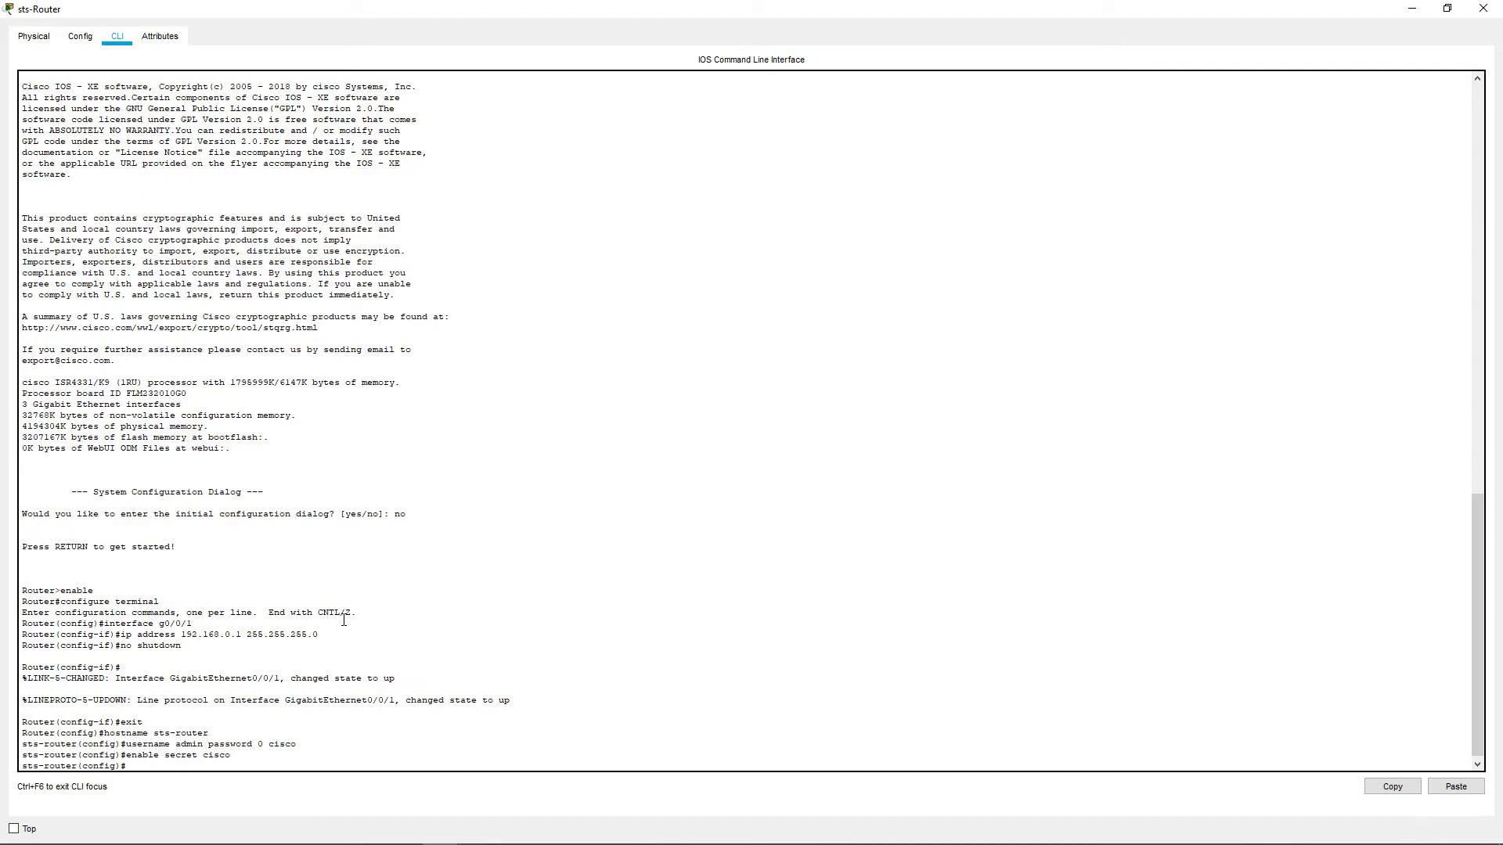
pyautogui.write('line vty 0 4')
pyautogui.press('Return')
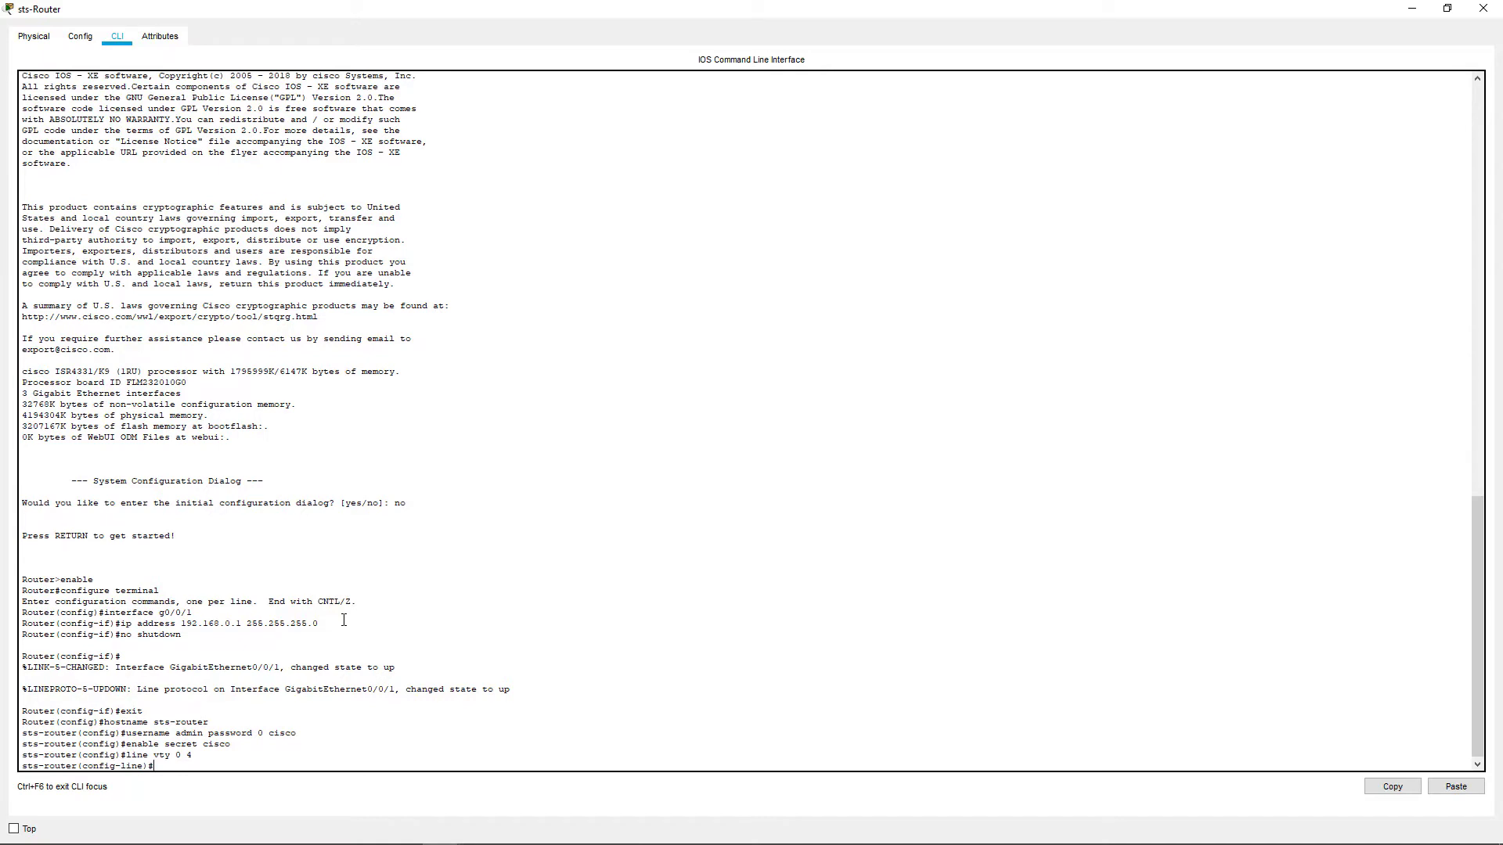
pyautogui.write('transport input telnet')
pyautogui.press('Return')
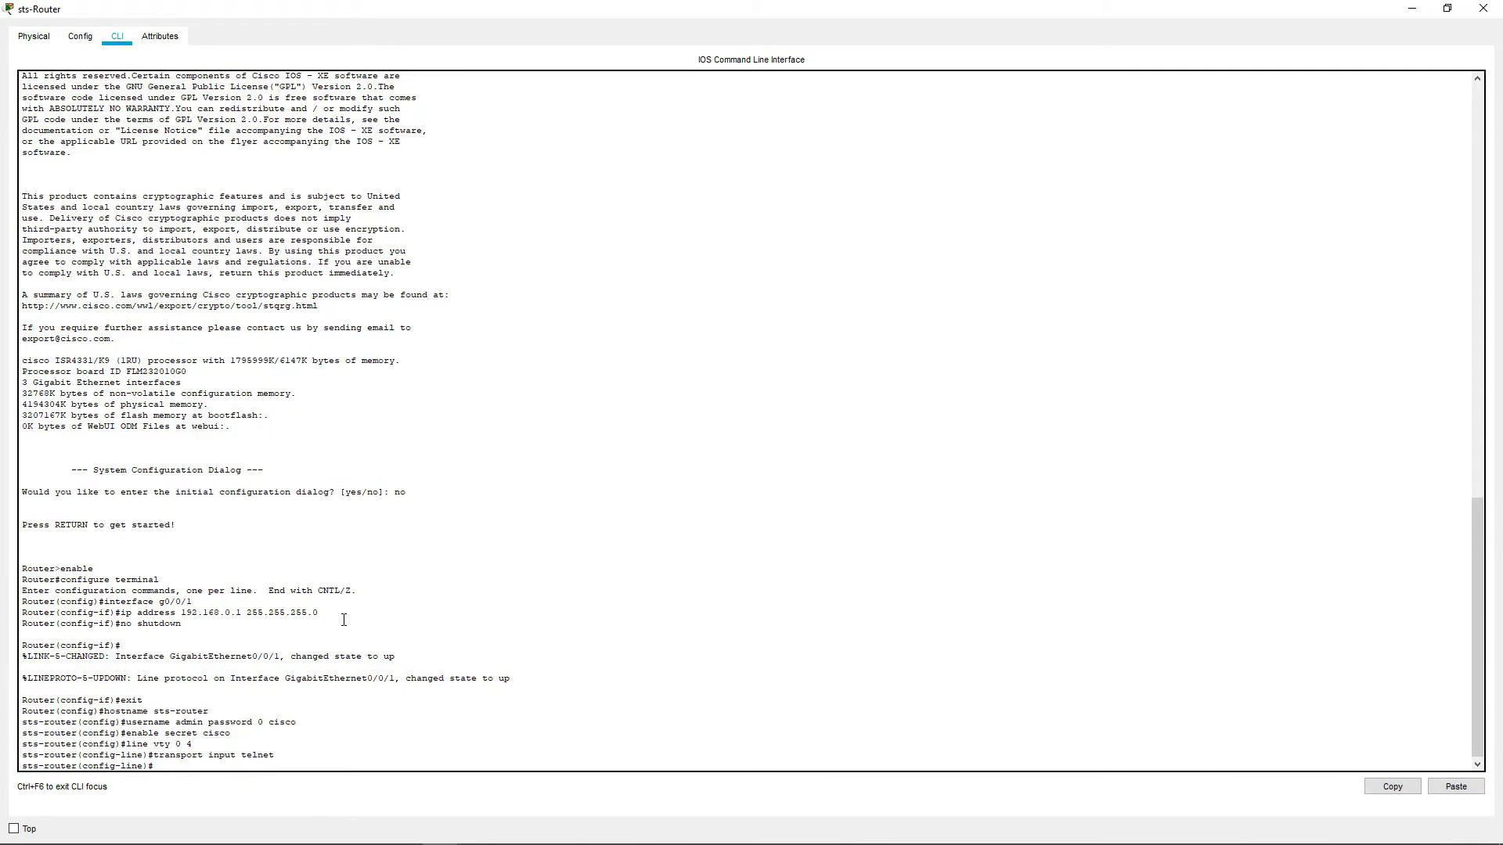
pyautogui.write('login local')
pyautogui.press('Return')
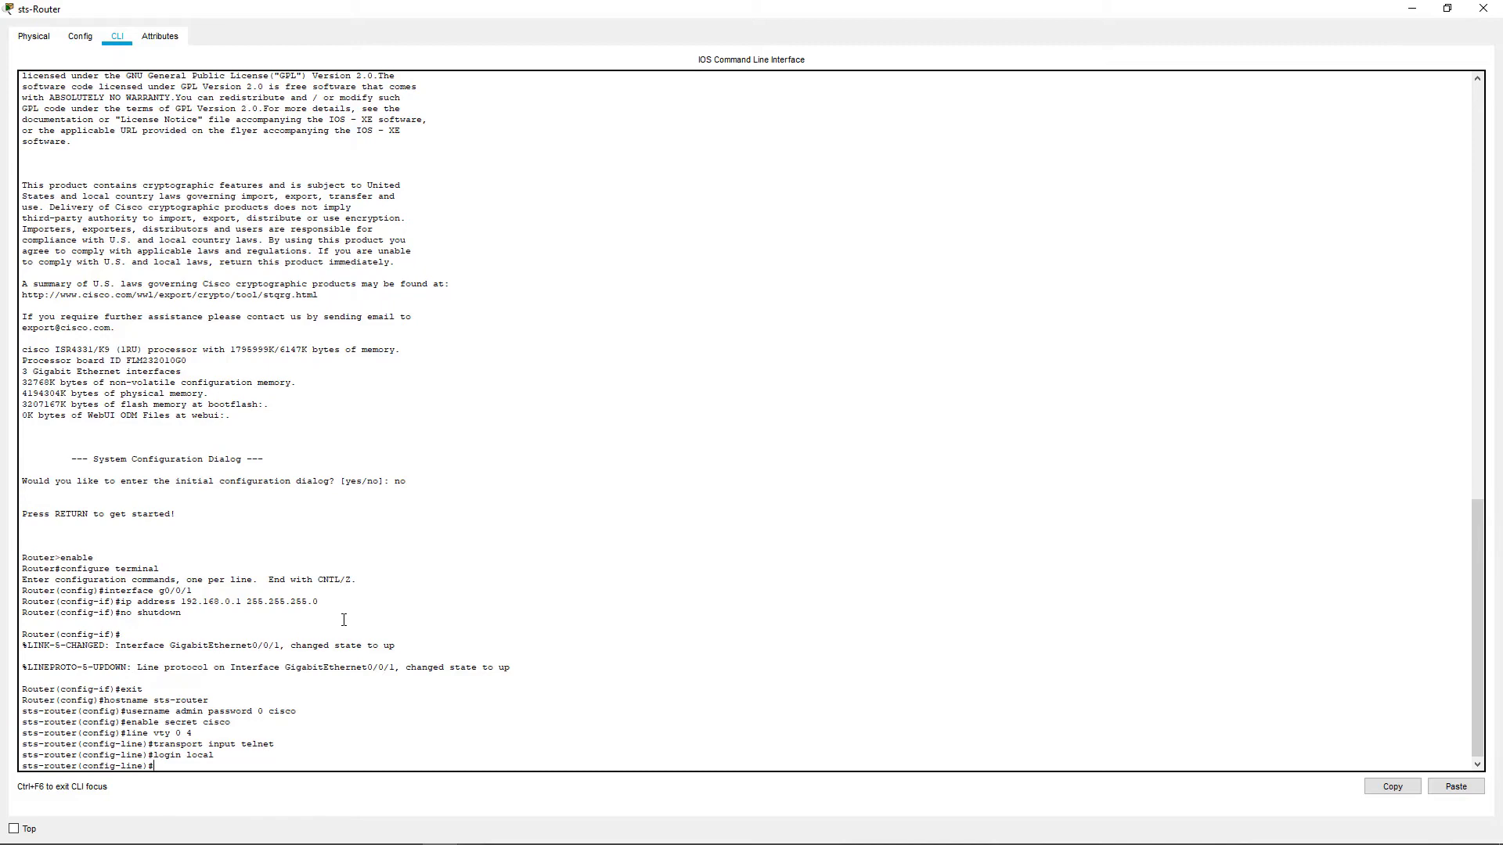
pyautogui.write('exit')
pyautogui.press('Return')
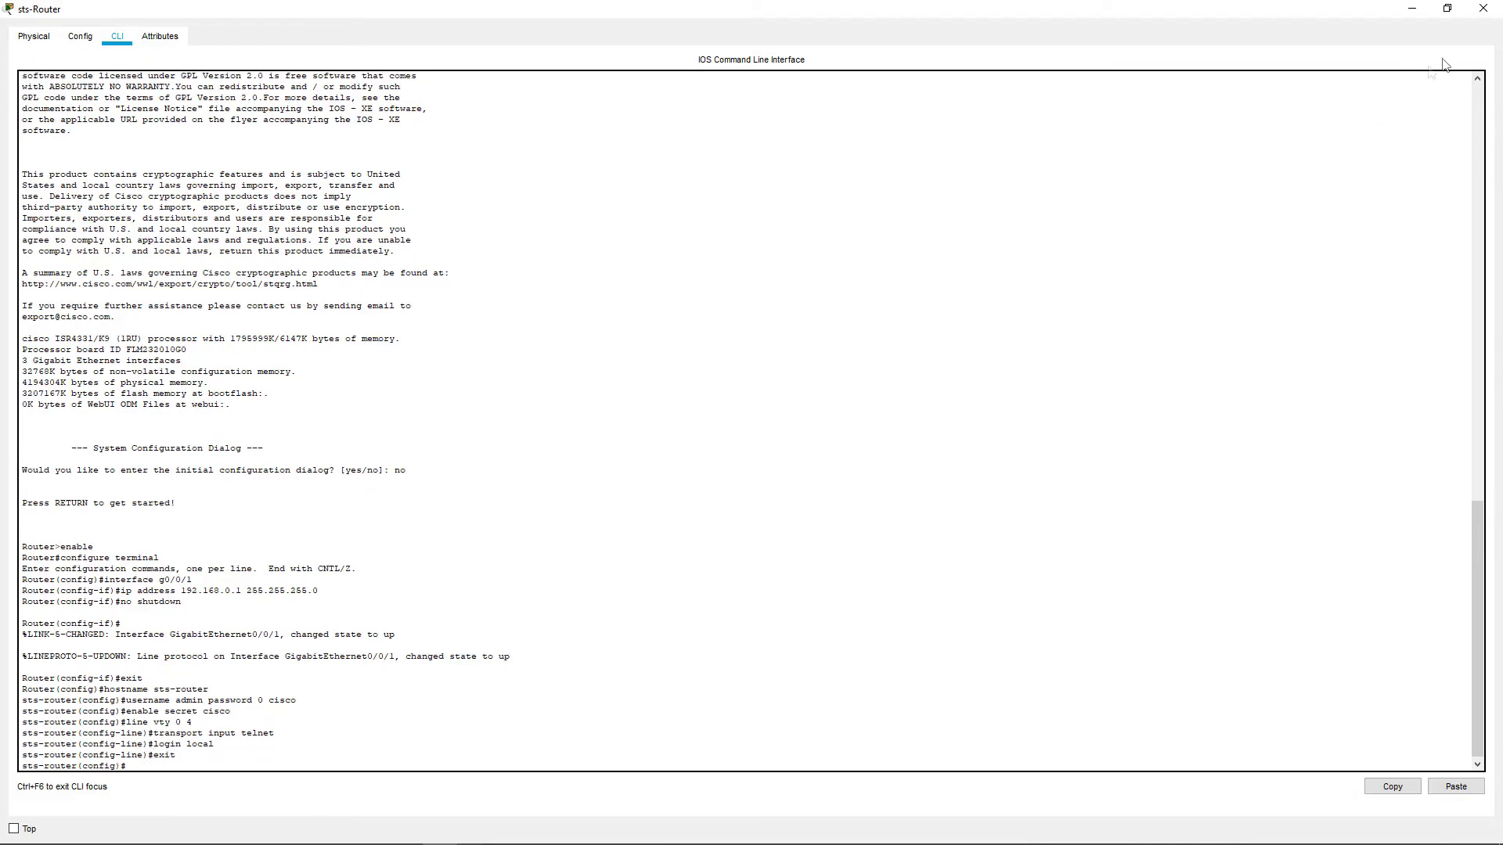
pyautogui.click(1483, 8)
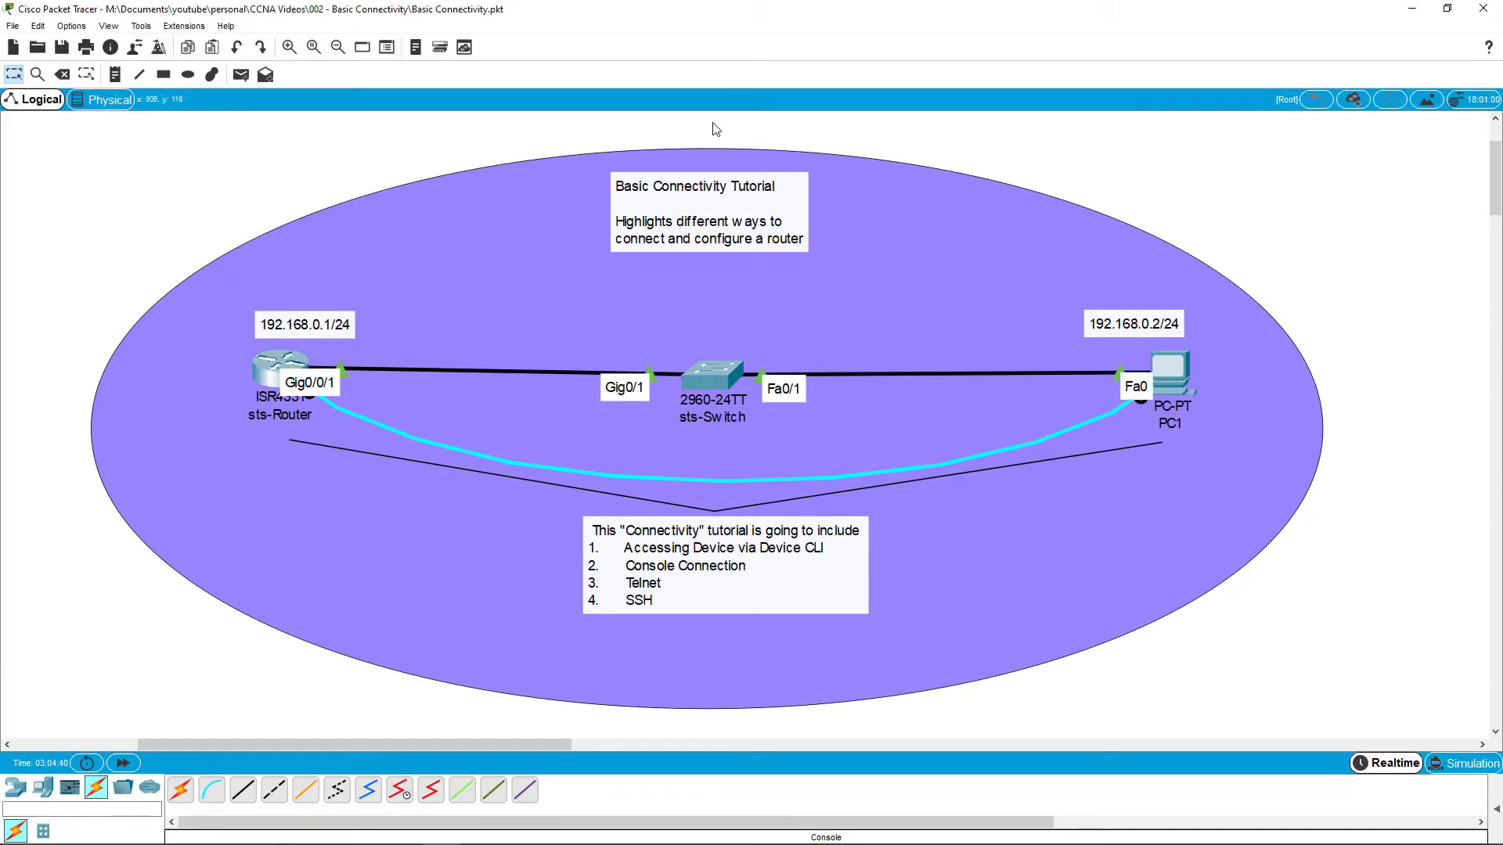
# In PC1's Telnet / SSH Client, choose Telnet and connect to 192.168.0.1.
pyautogui.click(1174, 382)
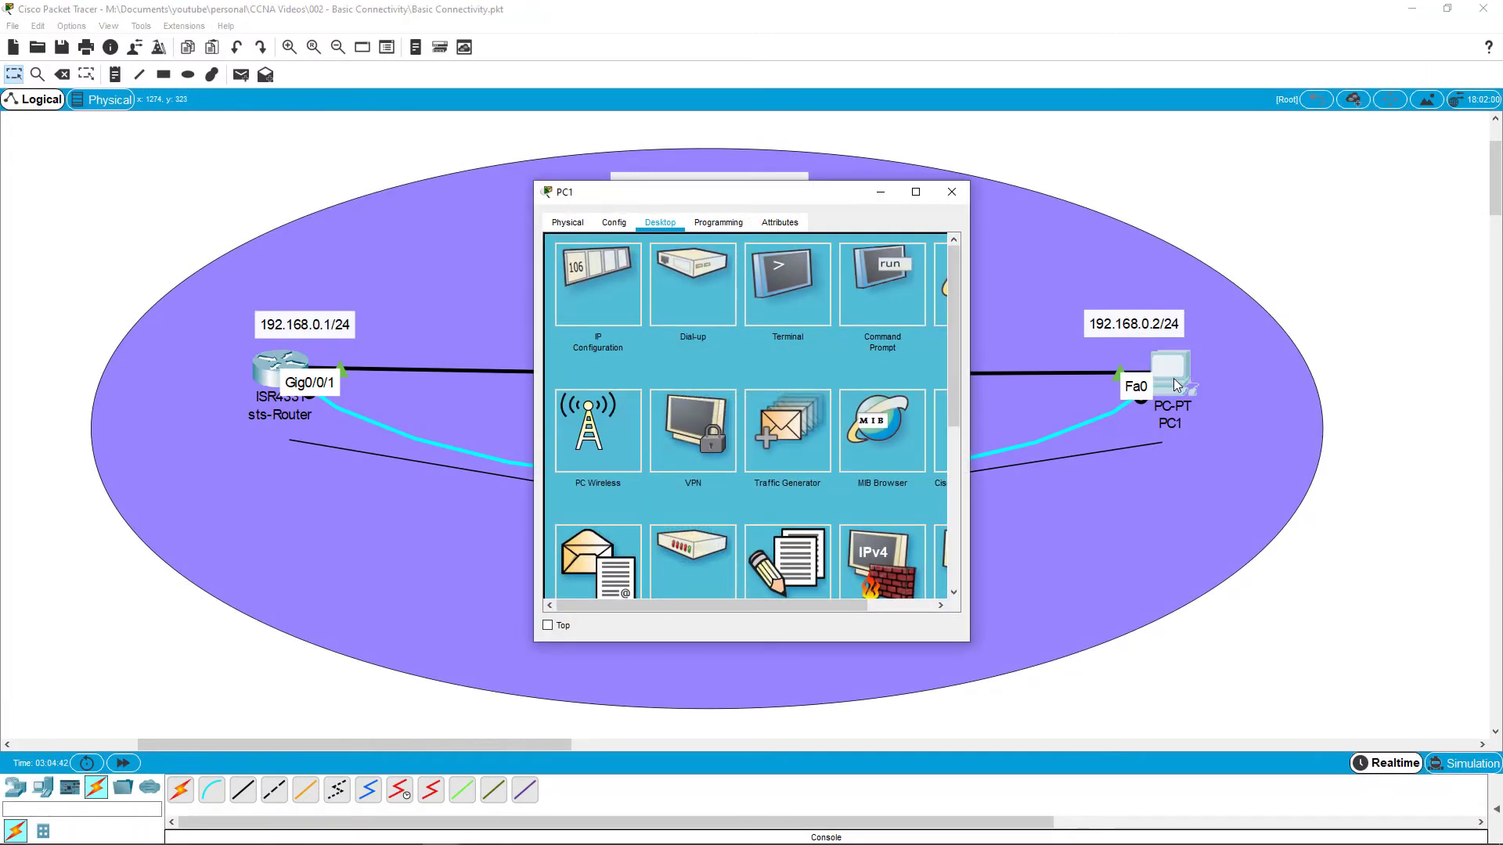
pyautogui.click(915, 191)
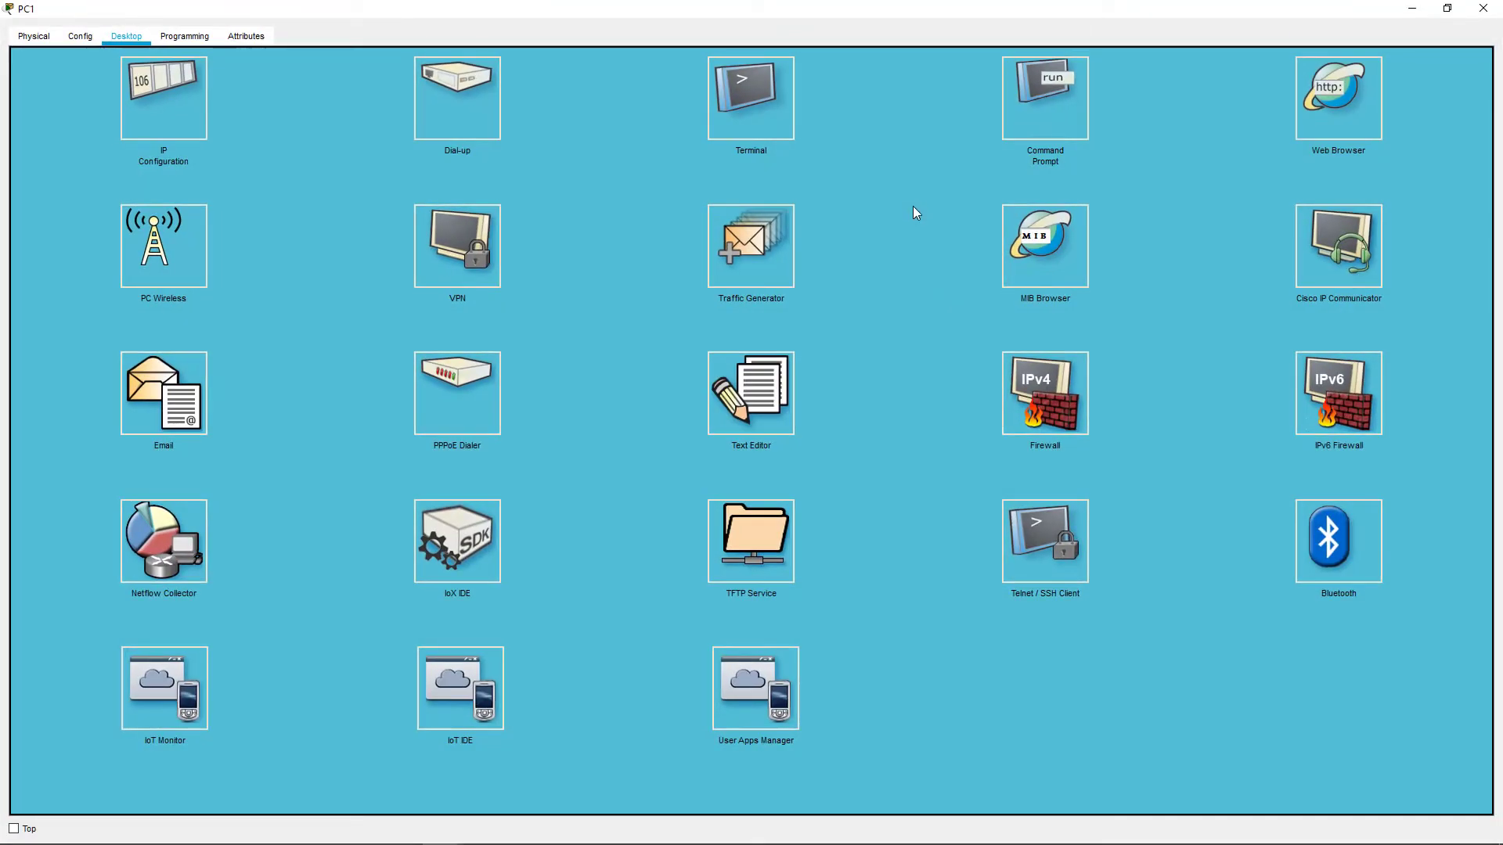
pyautogui.click(1050, 548)
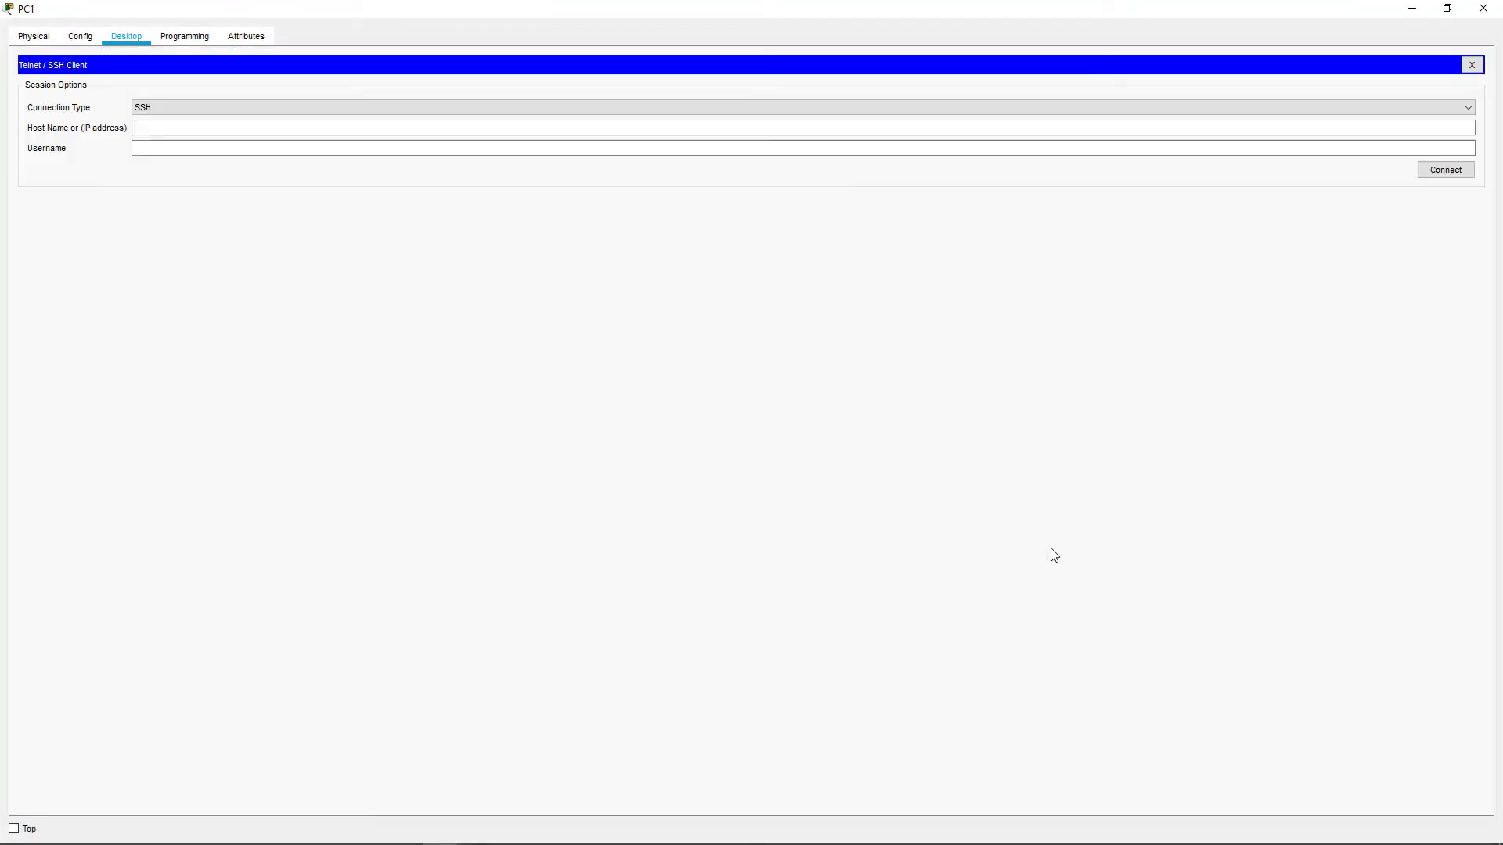
pyautogui.click(249, 108)
pyautogui.click(187, 132)
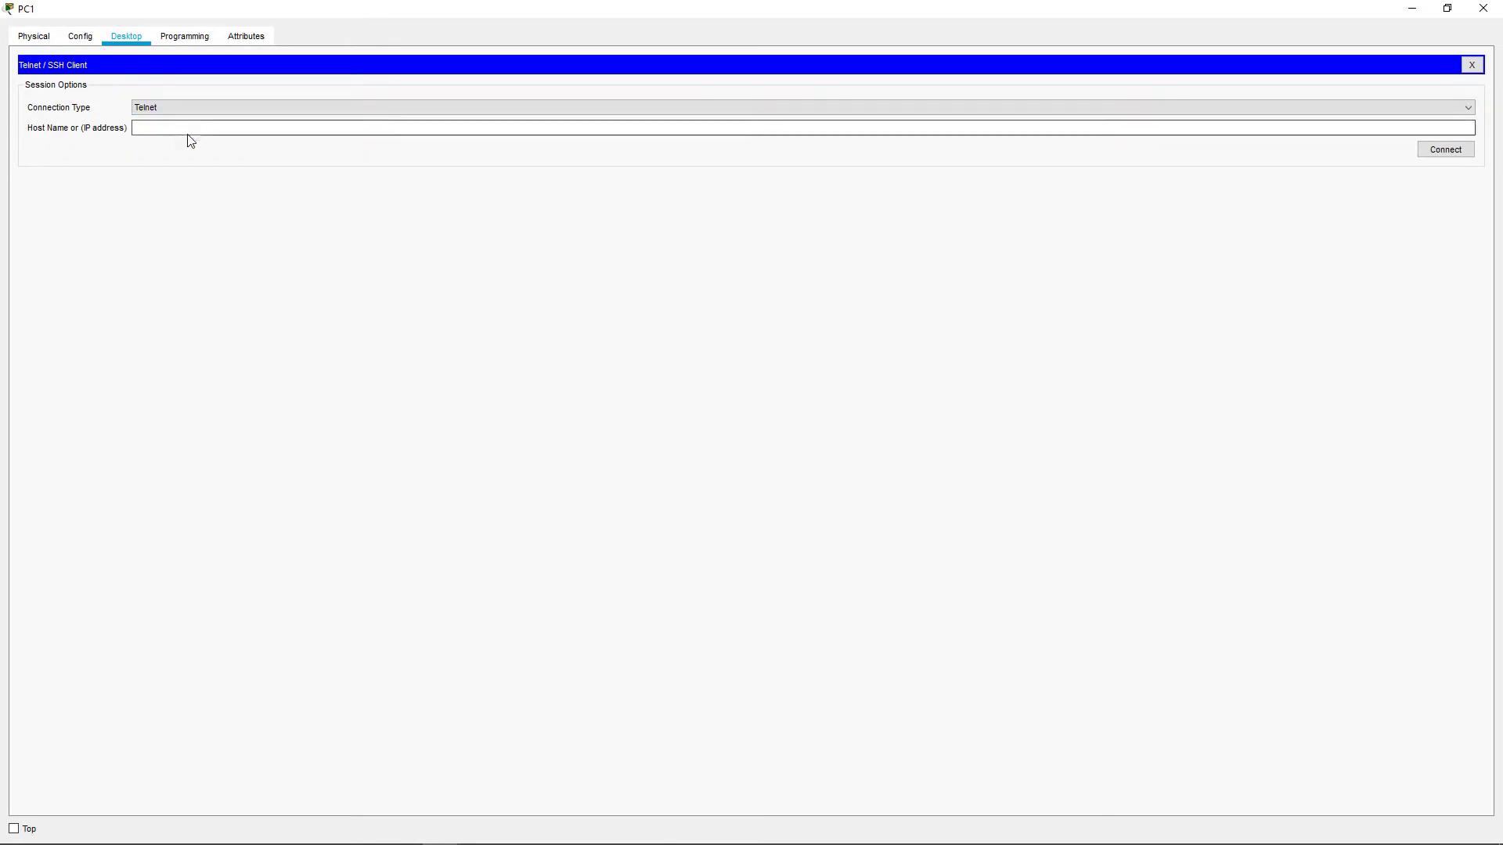
pyautogui.click(181, 128)
pyautogui.write('19')
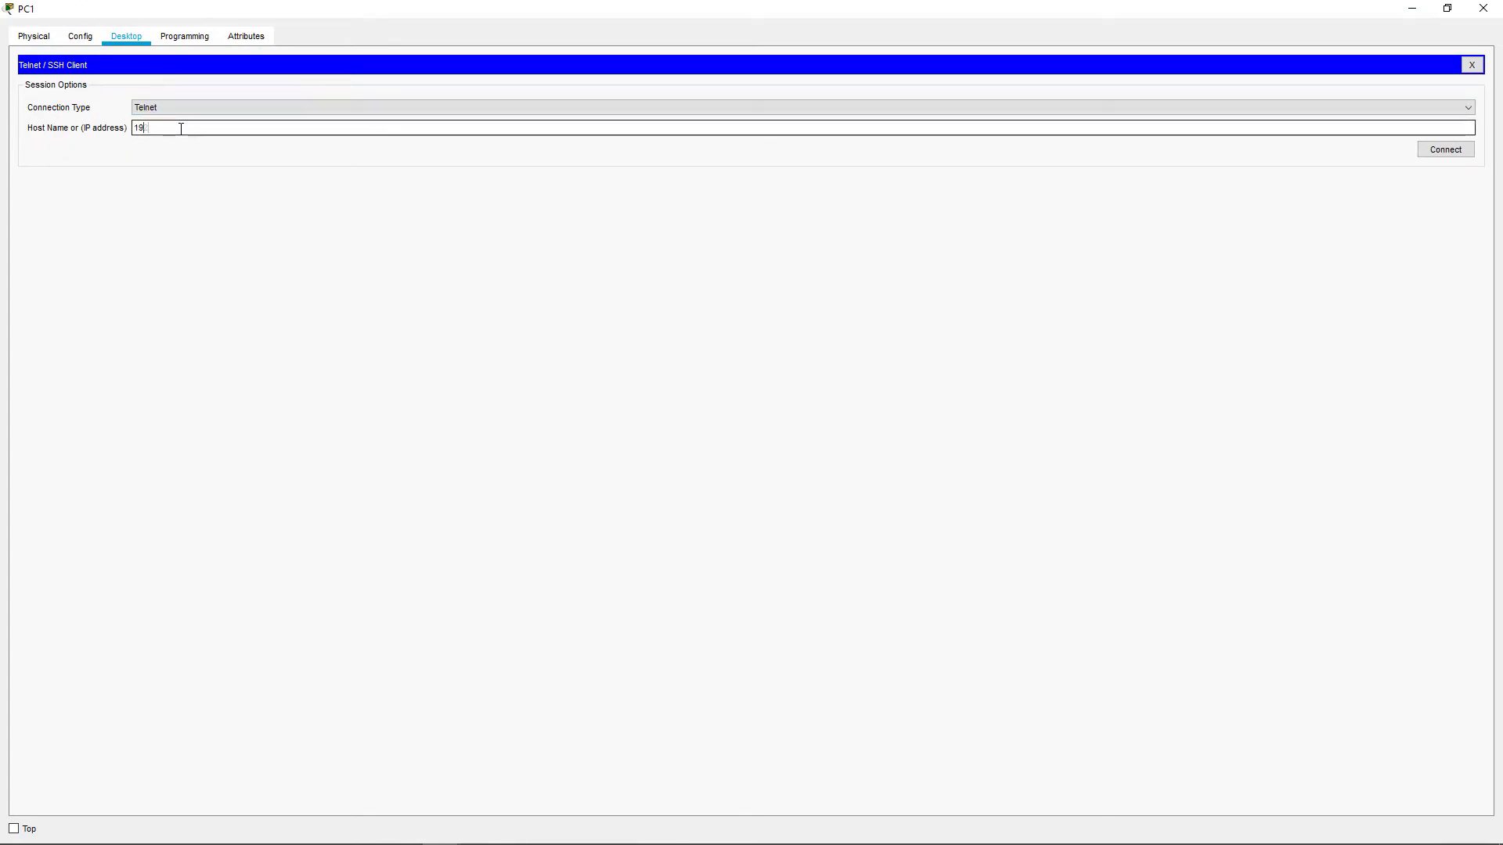
pyautogui.write('2.168.0.1')
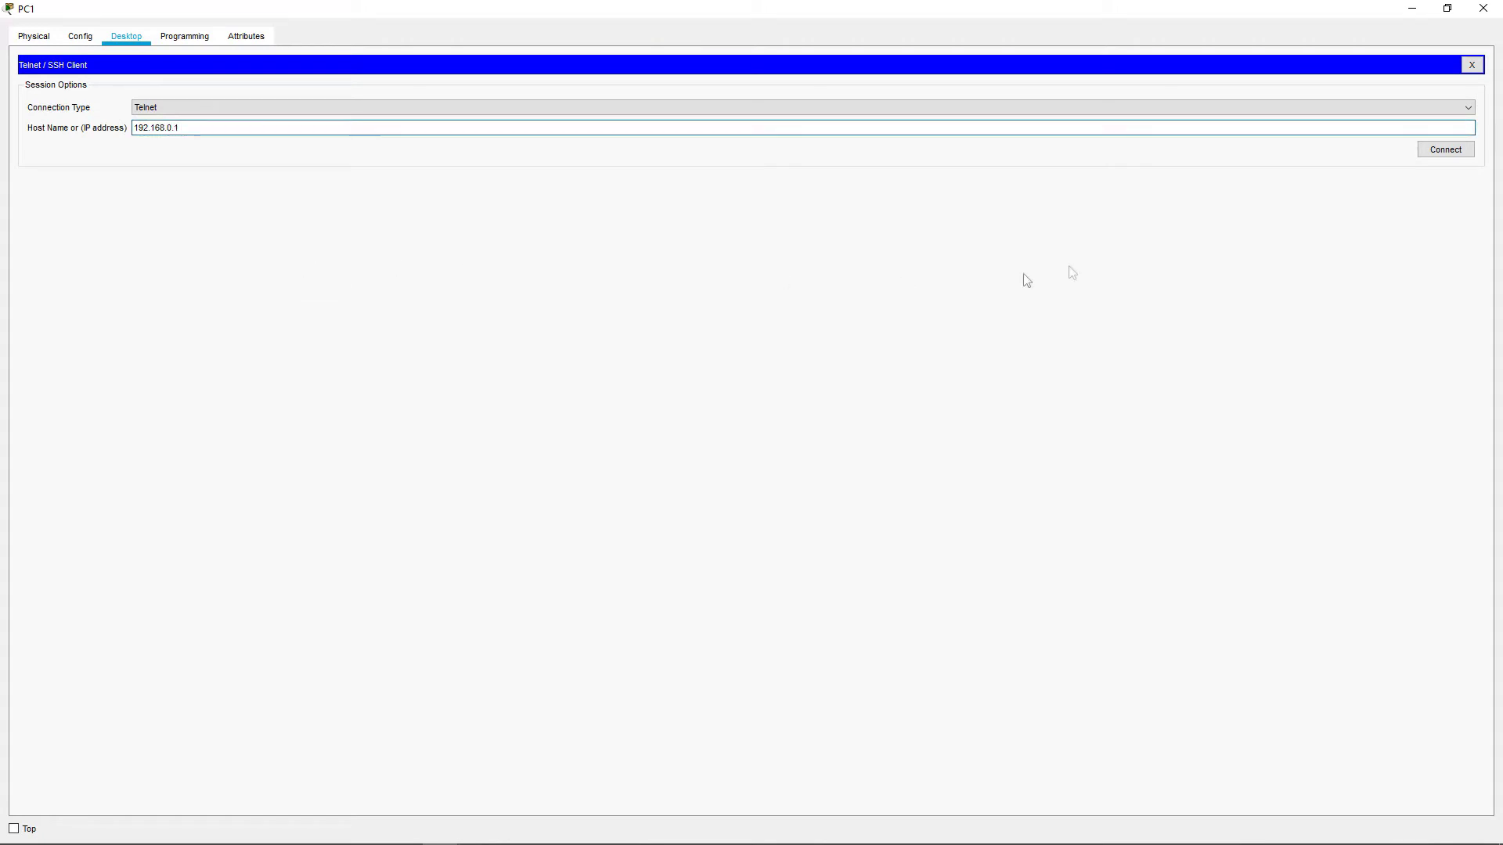
pyautogui.click(1450, 161)
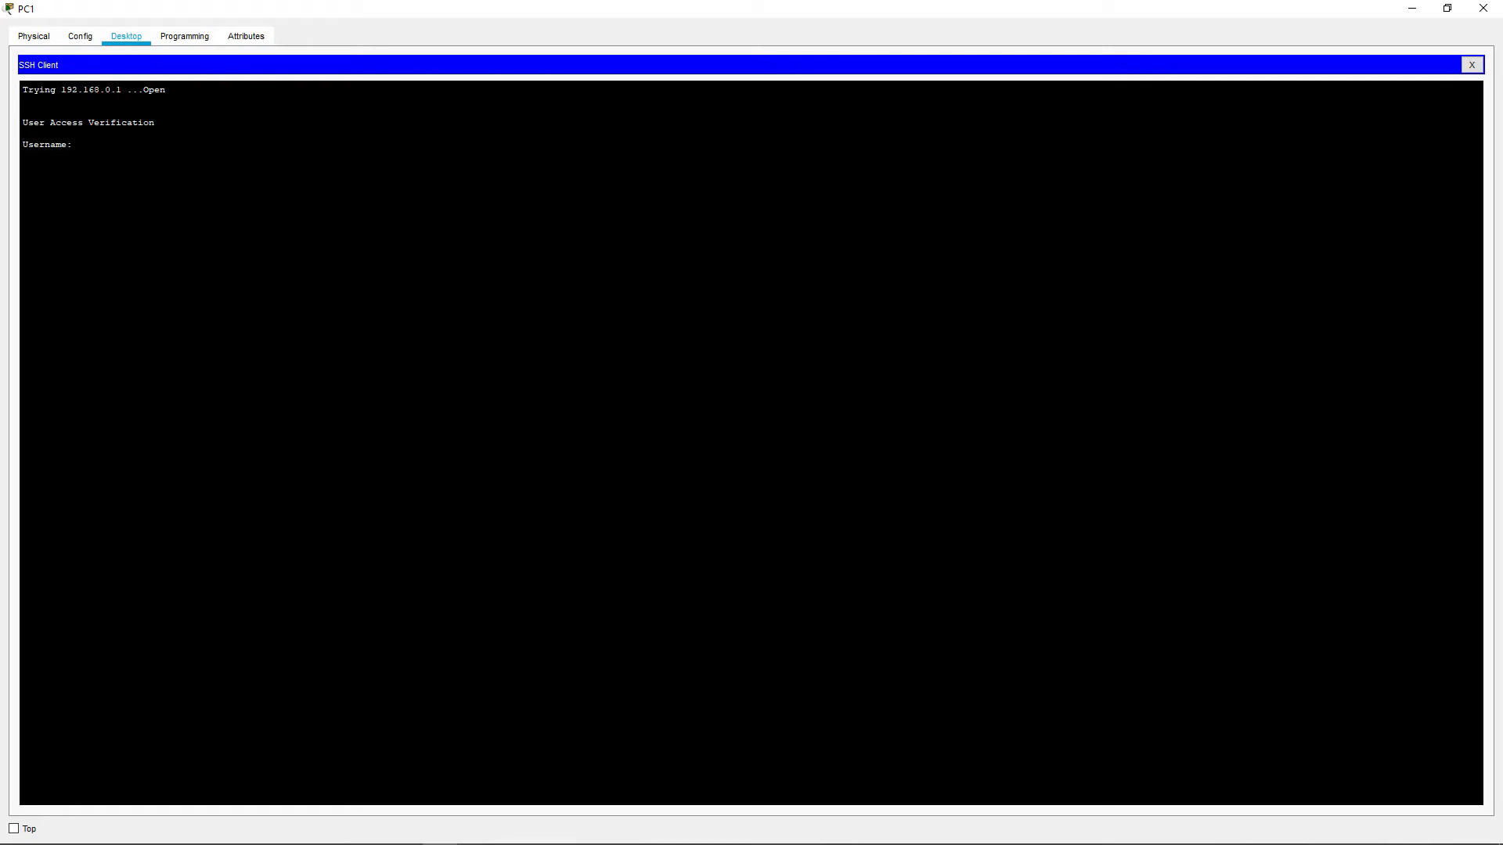
# Log in over Telnet as admin, enter privileged mode, and run show ip interface brief.
pyautogui.write('admin')
pyautogui.press('Return')
pyautogui.press('Return')
pyautogui.write('enable')
pyautogui.press('Return')
pyautogui.press('Return')
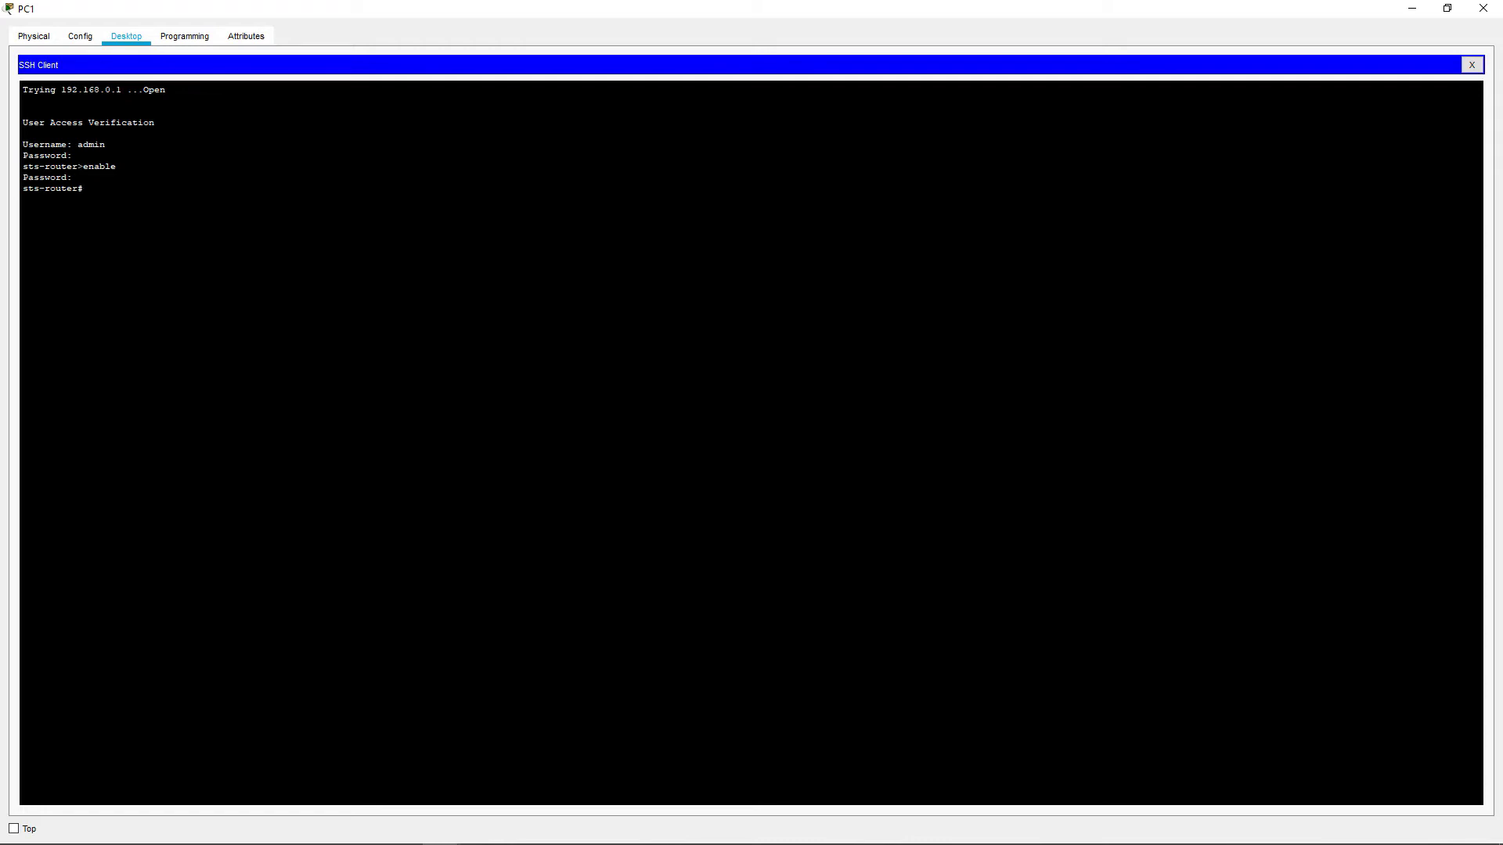
pyautogui.write('show ip interface brief')
pyautogui.press('Return')
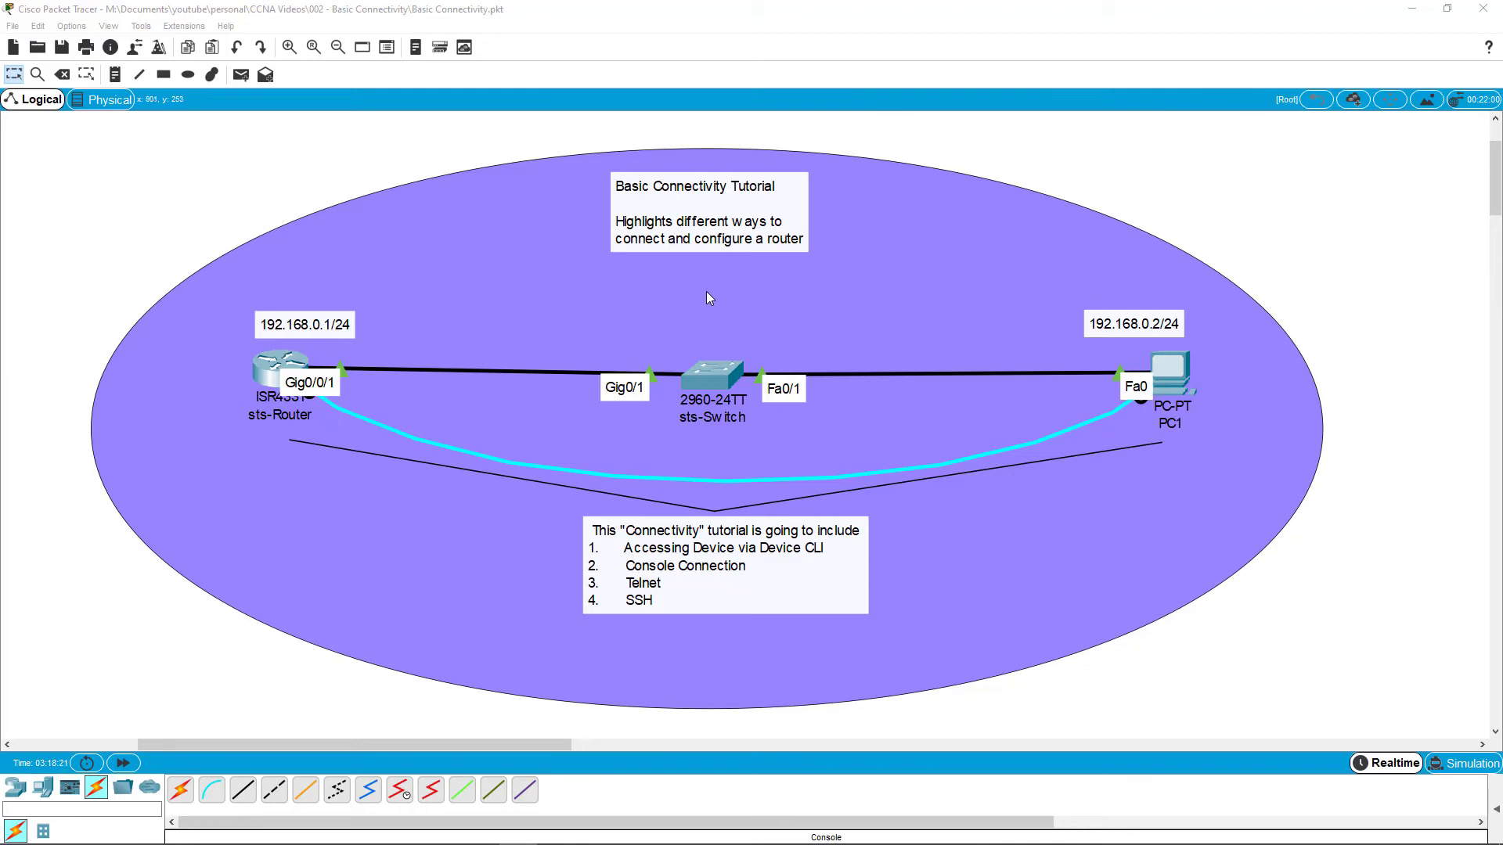
pyautogui.click(281, 368)
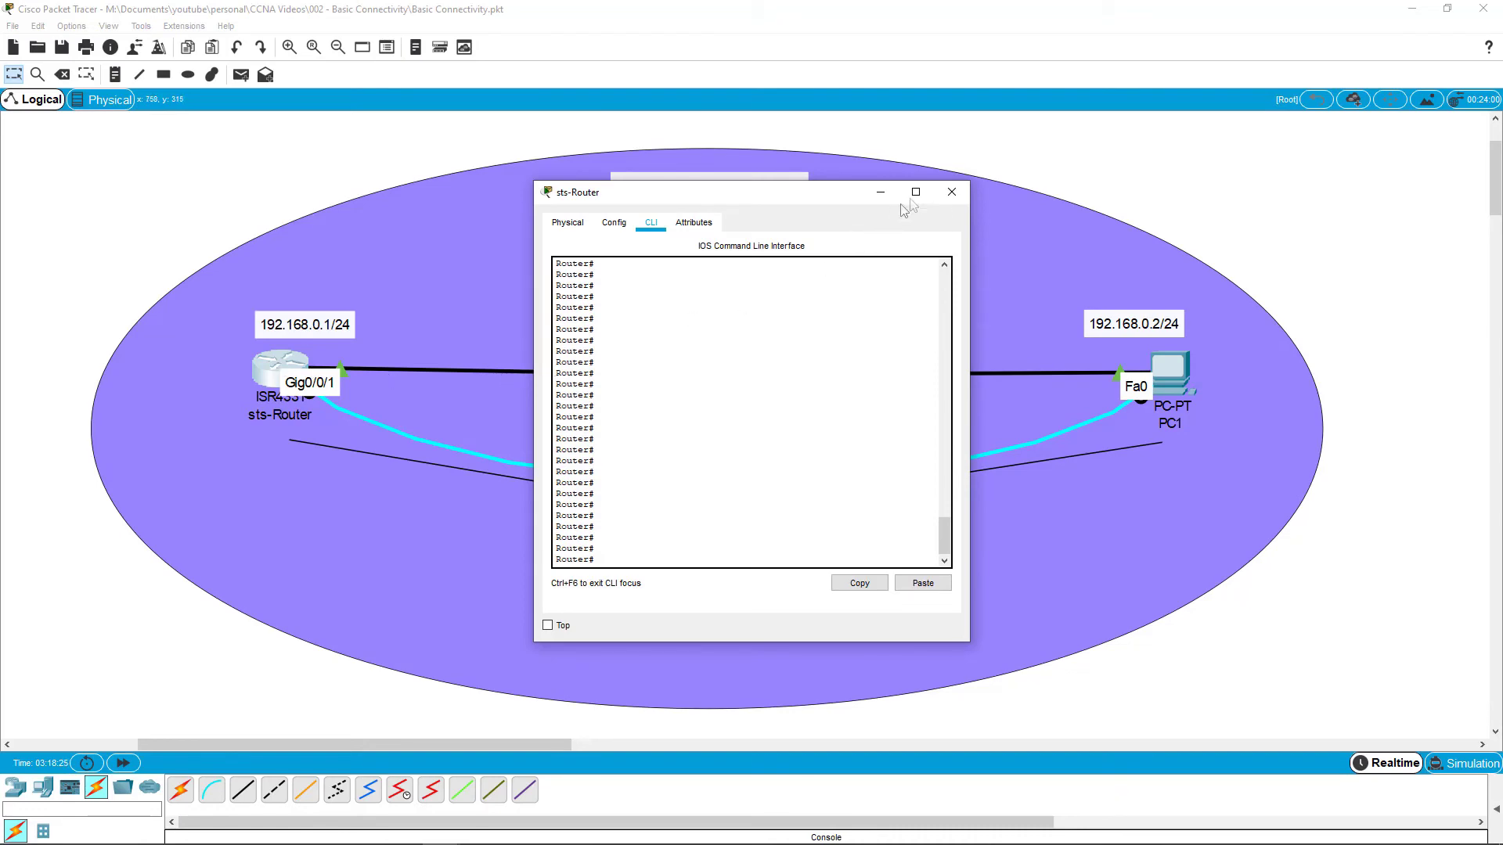
# Maximize the router console and enter global configuration mode with configure terminal.
pyautogui.click(914, 192)
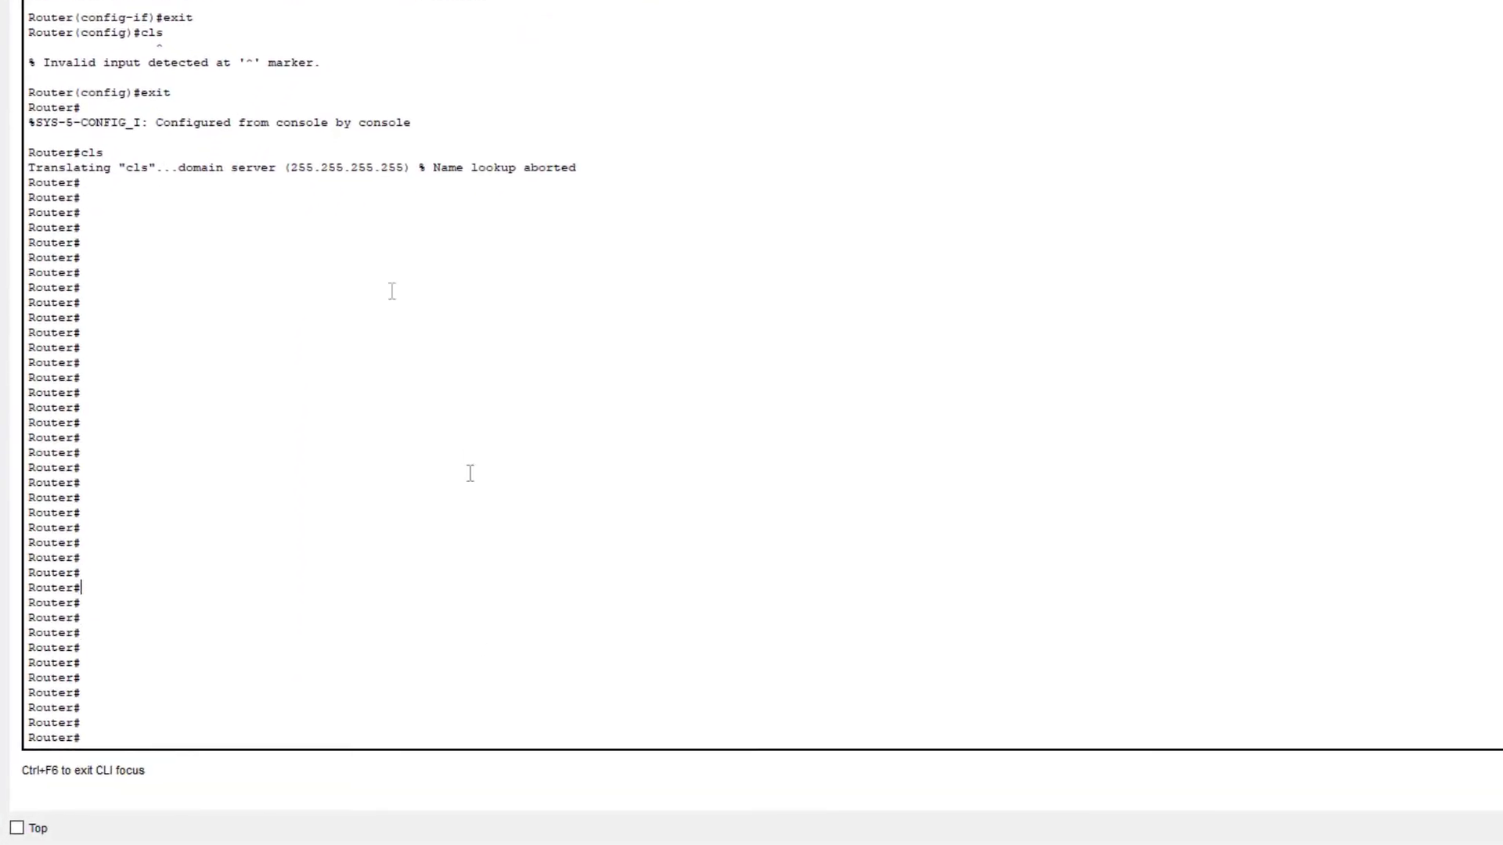
pyautogui.click(249, 725)
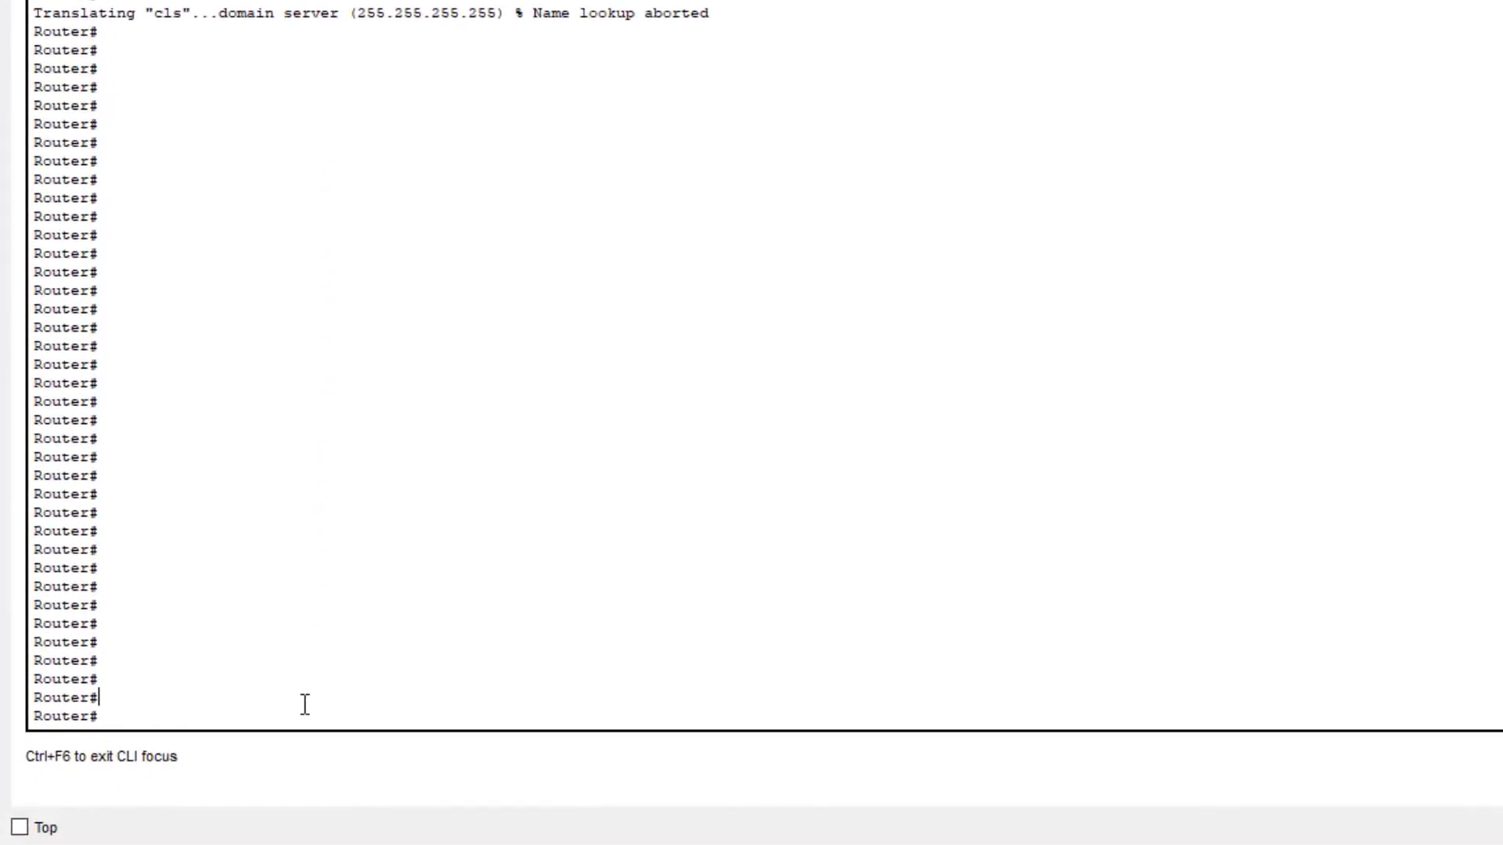
pyautogui.press('Return')
pyautogui.write('configu')
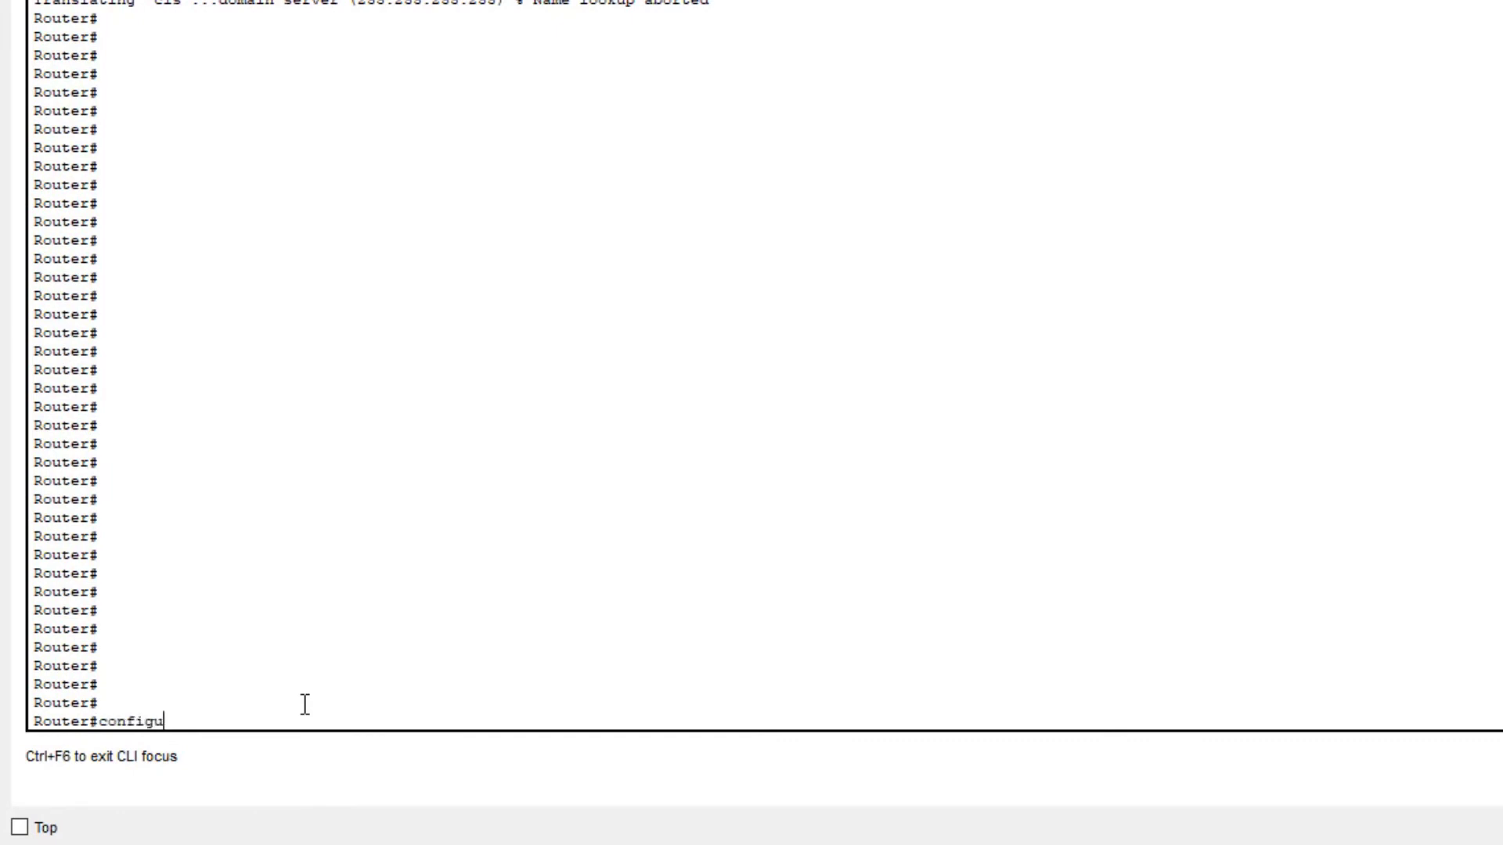
pyautogui.write('re terminal')
pyautogui.press('Return')
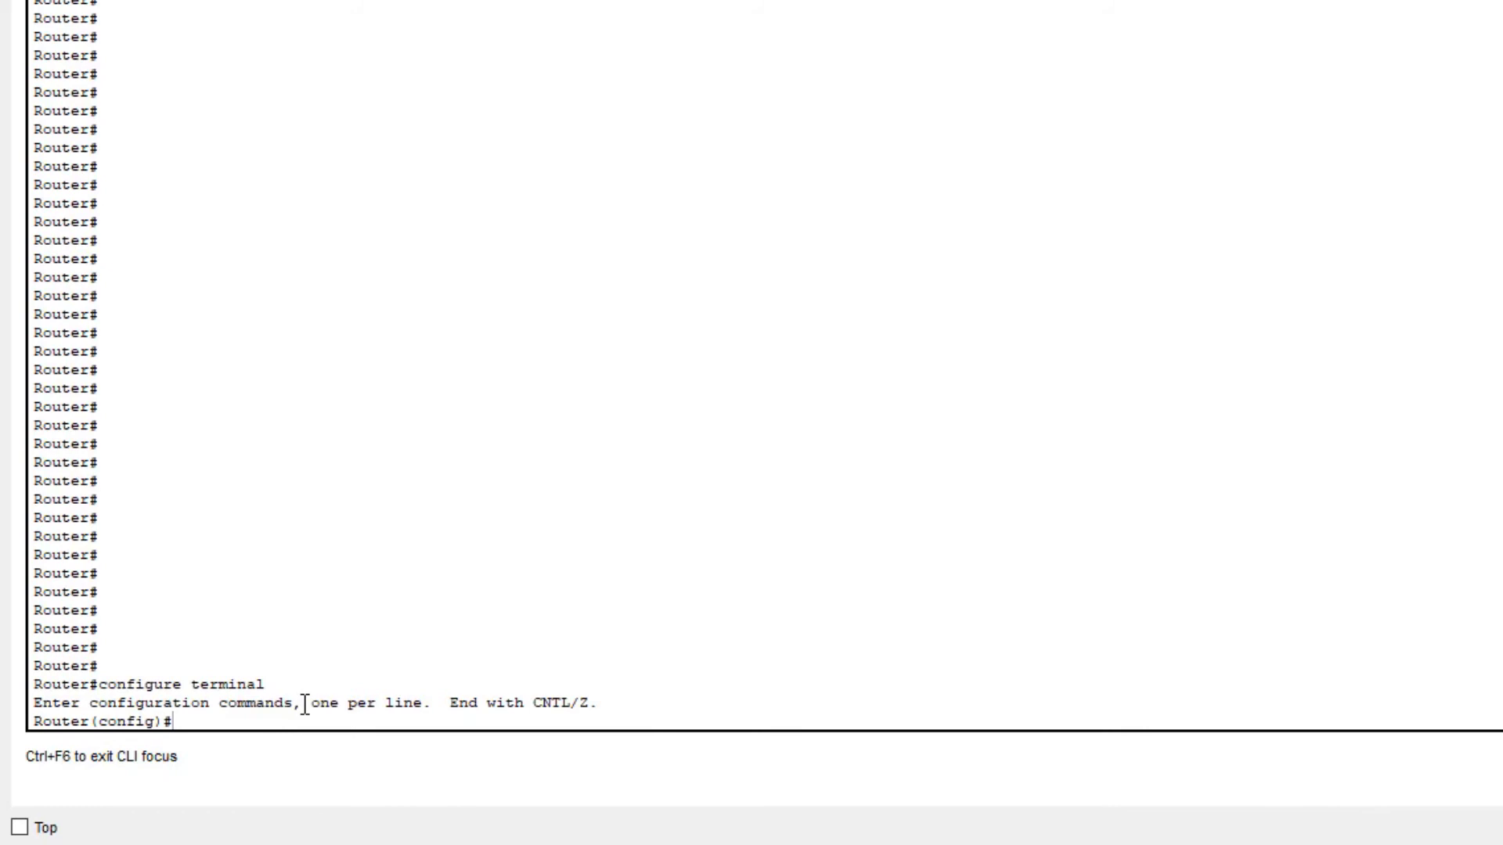
# Set hostname sts-router, a local user with password, an enable secret, and domain sts.router.com.
pyautogui.write('hostname sts-router')
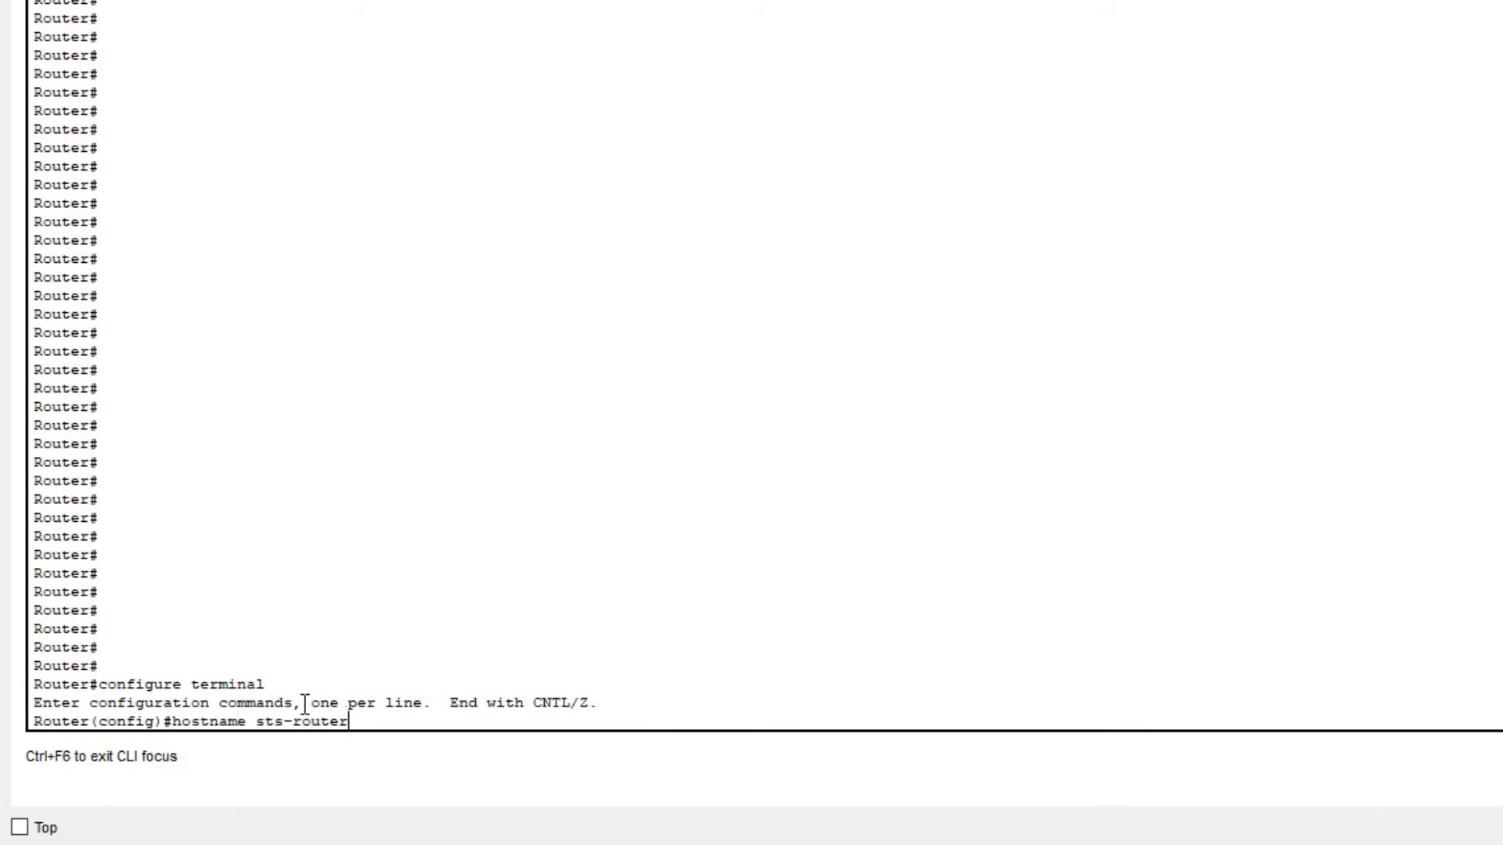
pyautogui.press('Return')
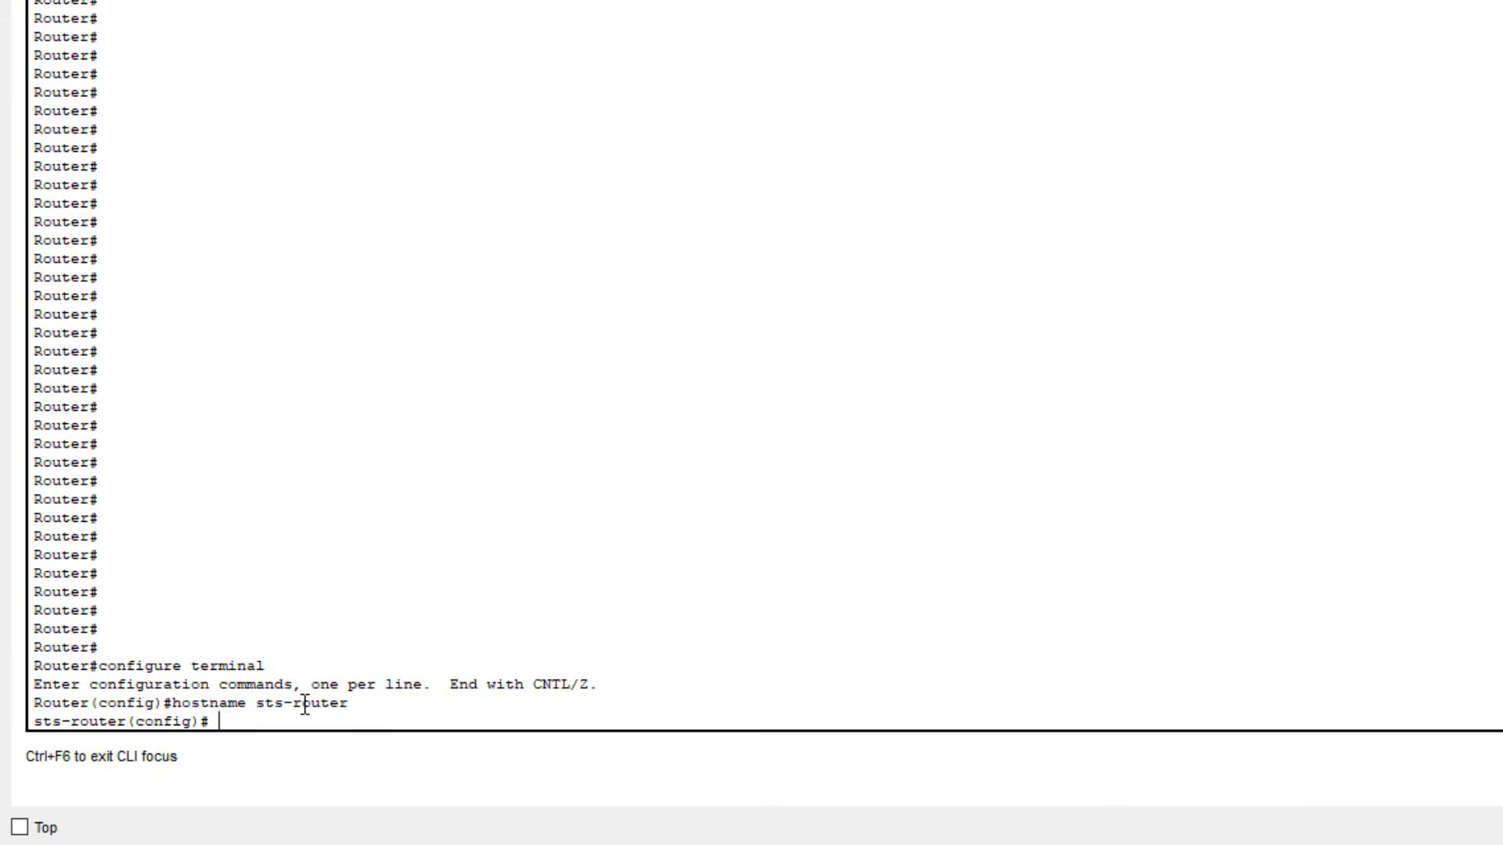
pyautogui.write('username admin password')
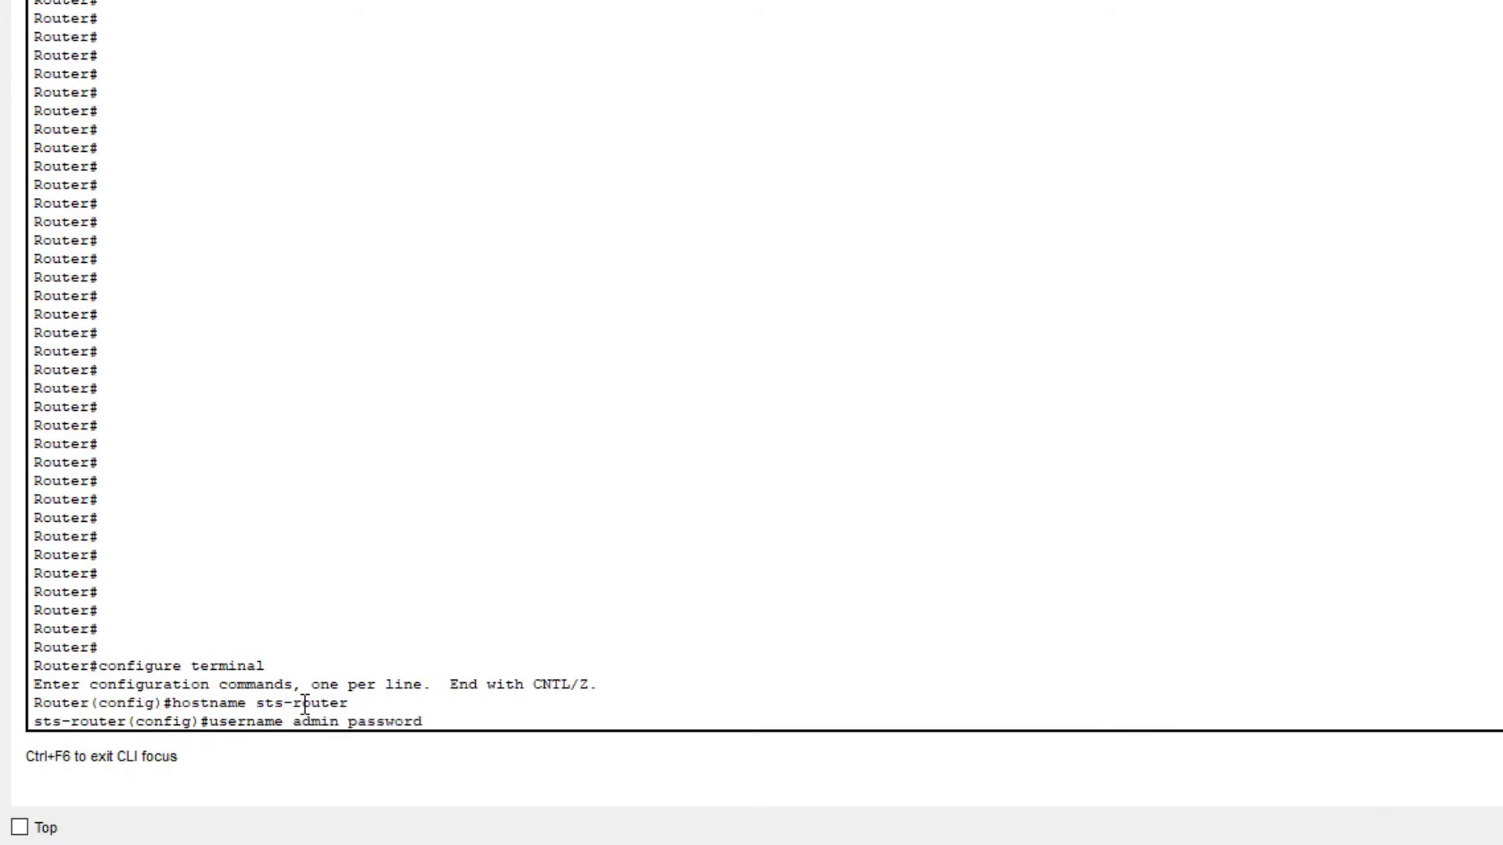
pyautogui.write(' 0 cisco')
pyautogui.press('Return')
pyautogui.write('en')
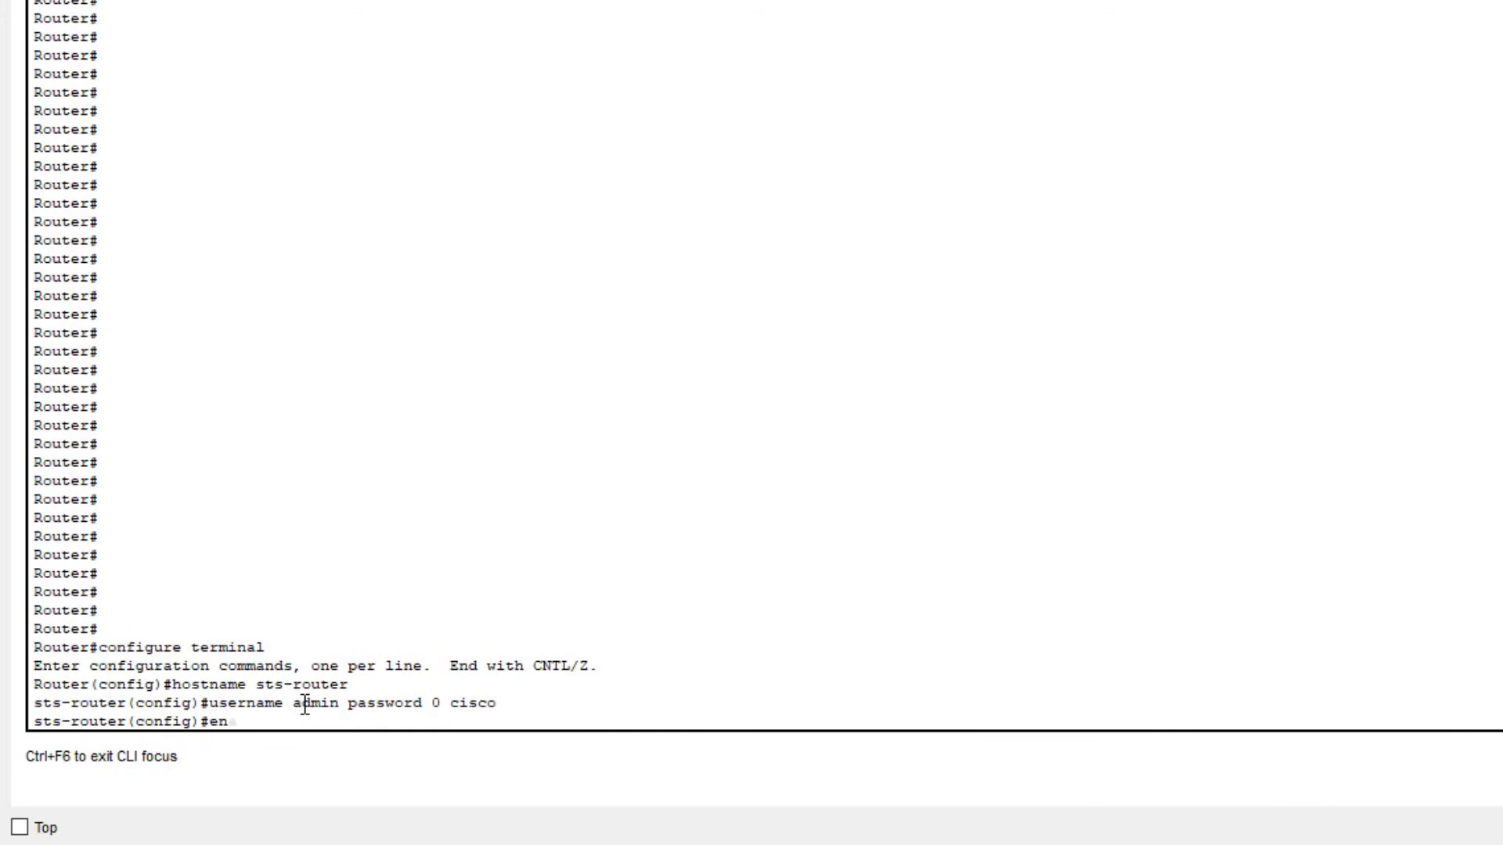
pyautogui.write('able secret cisco')
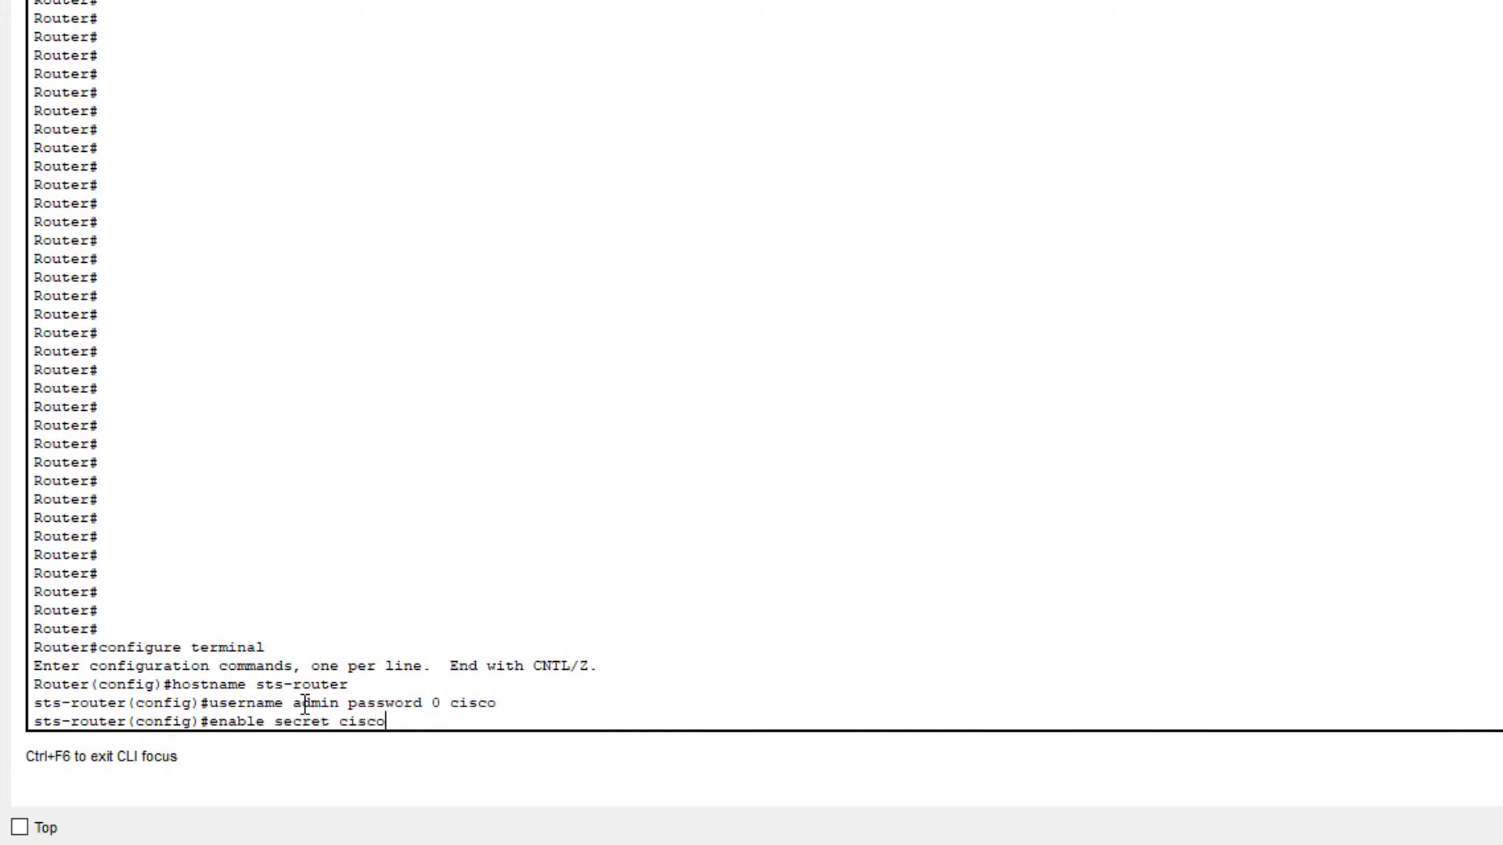
pyautogui.press('Return')
pyautogui.write('ip d')
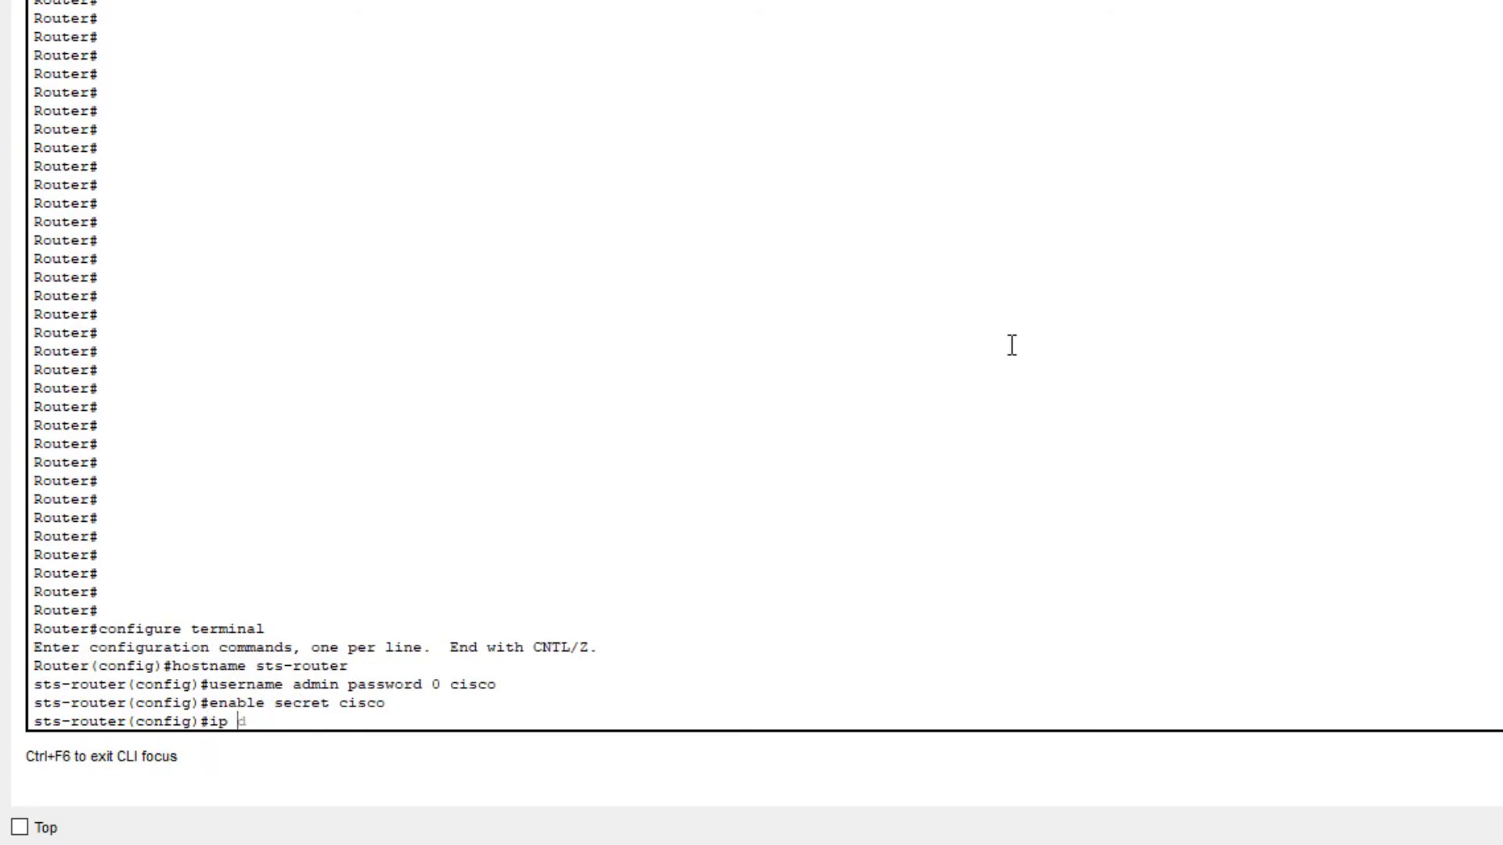
pyautogui.write('omain-name sts.ro')
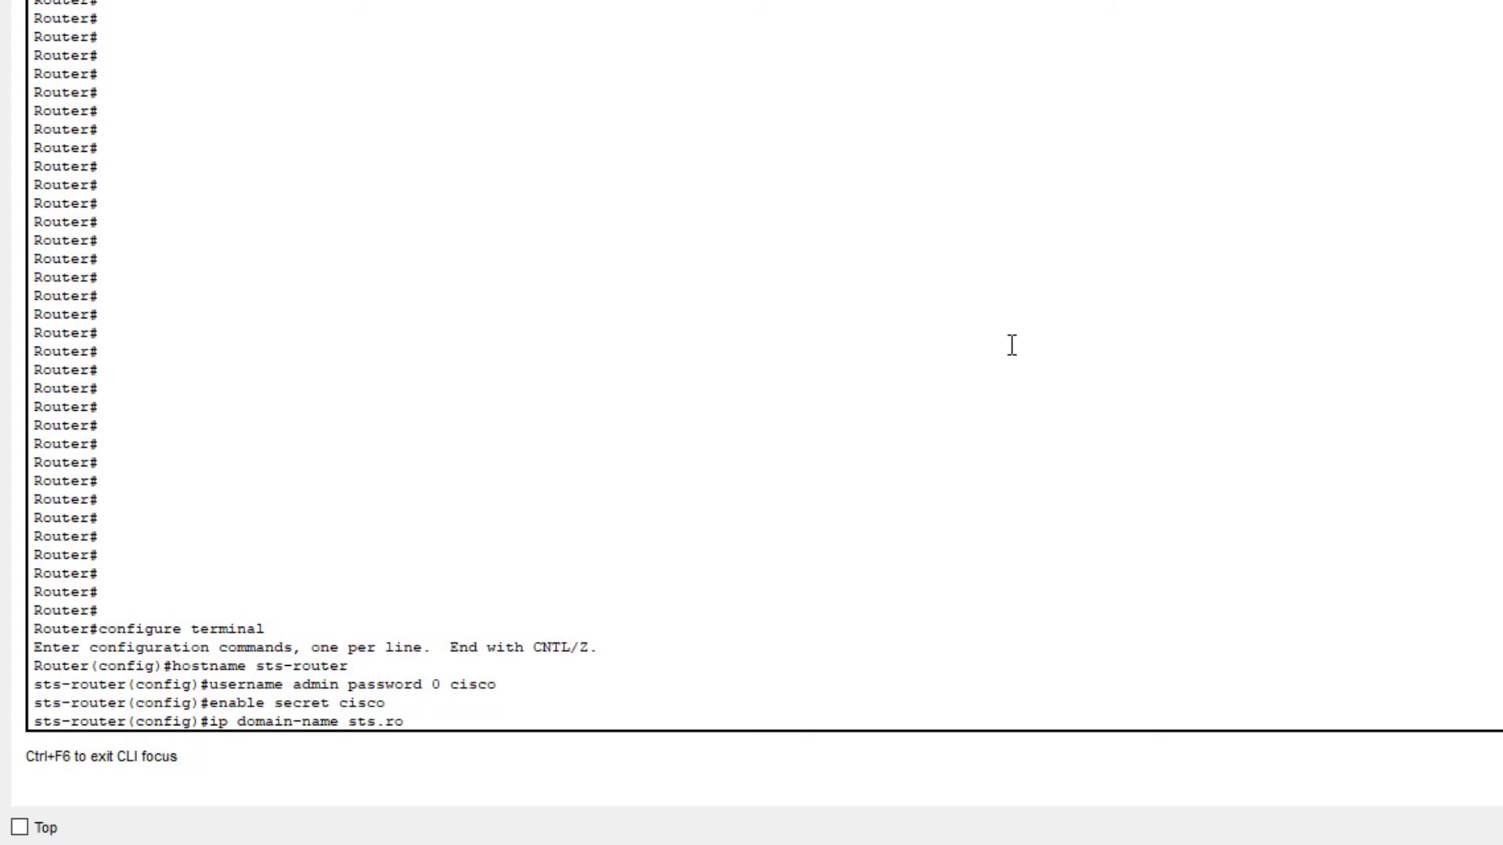
pyautogui.write('uter.com')
pyautogui.press('Return')
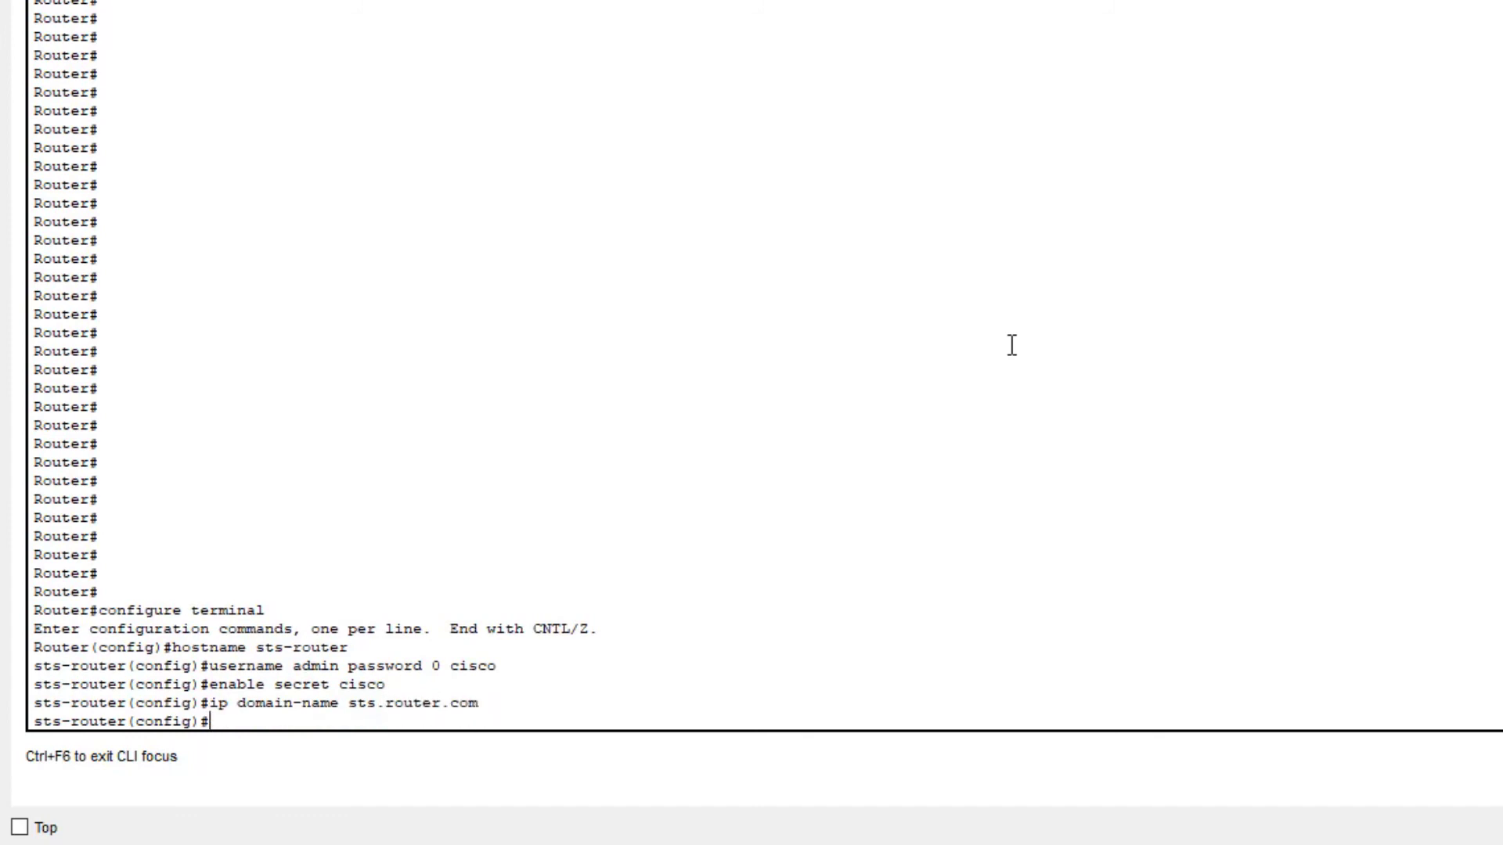
# Generate RSA crypto keys with a 1024-bit modulus.
pyautogui.write('crypto key generate')
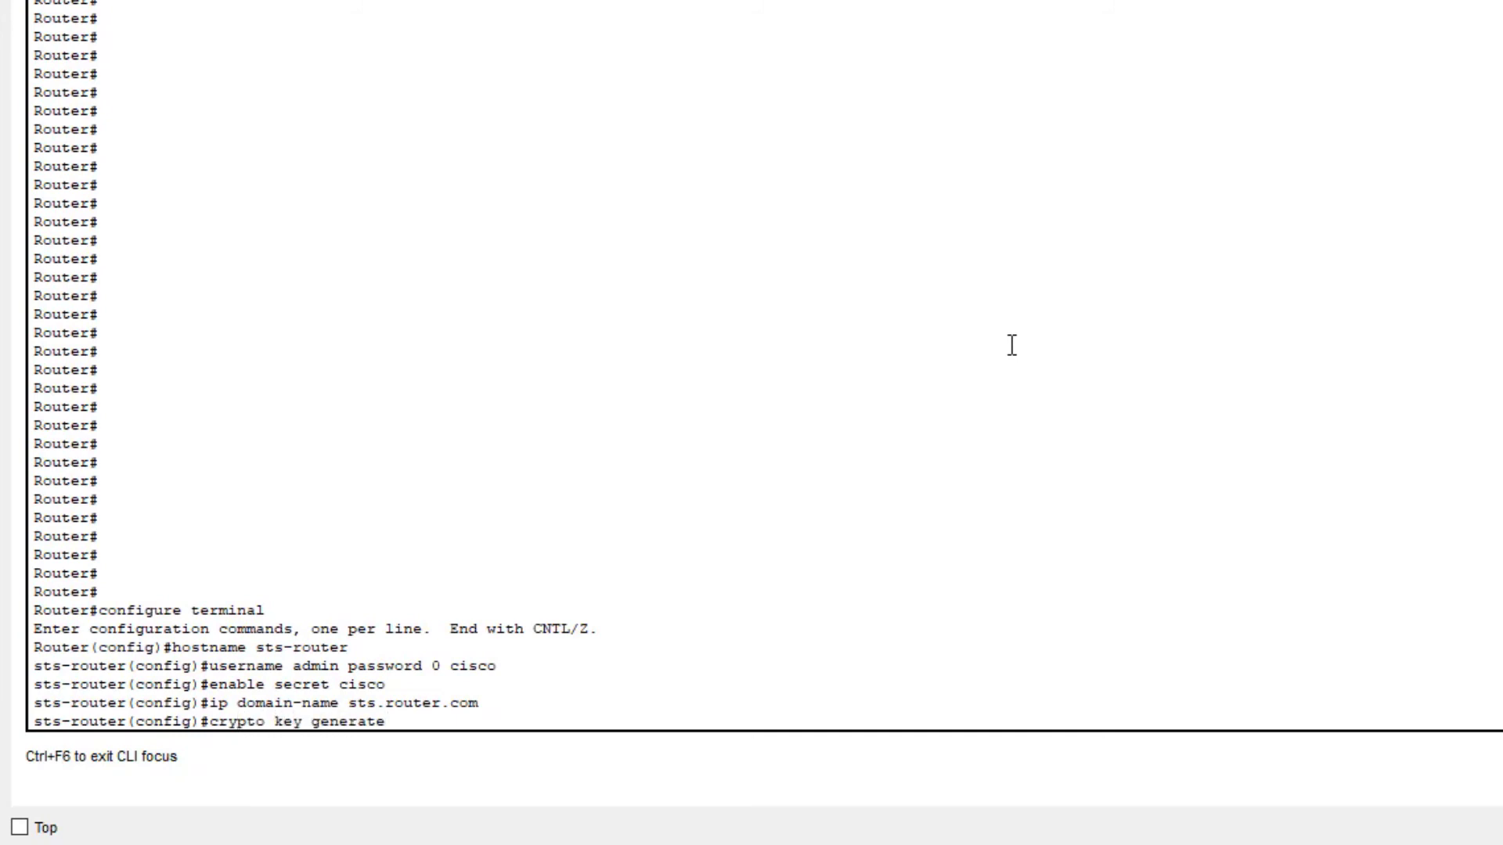
pyautogui.write(' rsa')
pyautogui.press('Return')
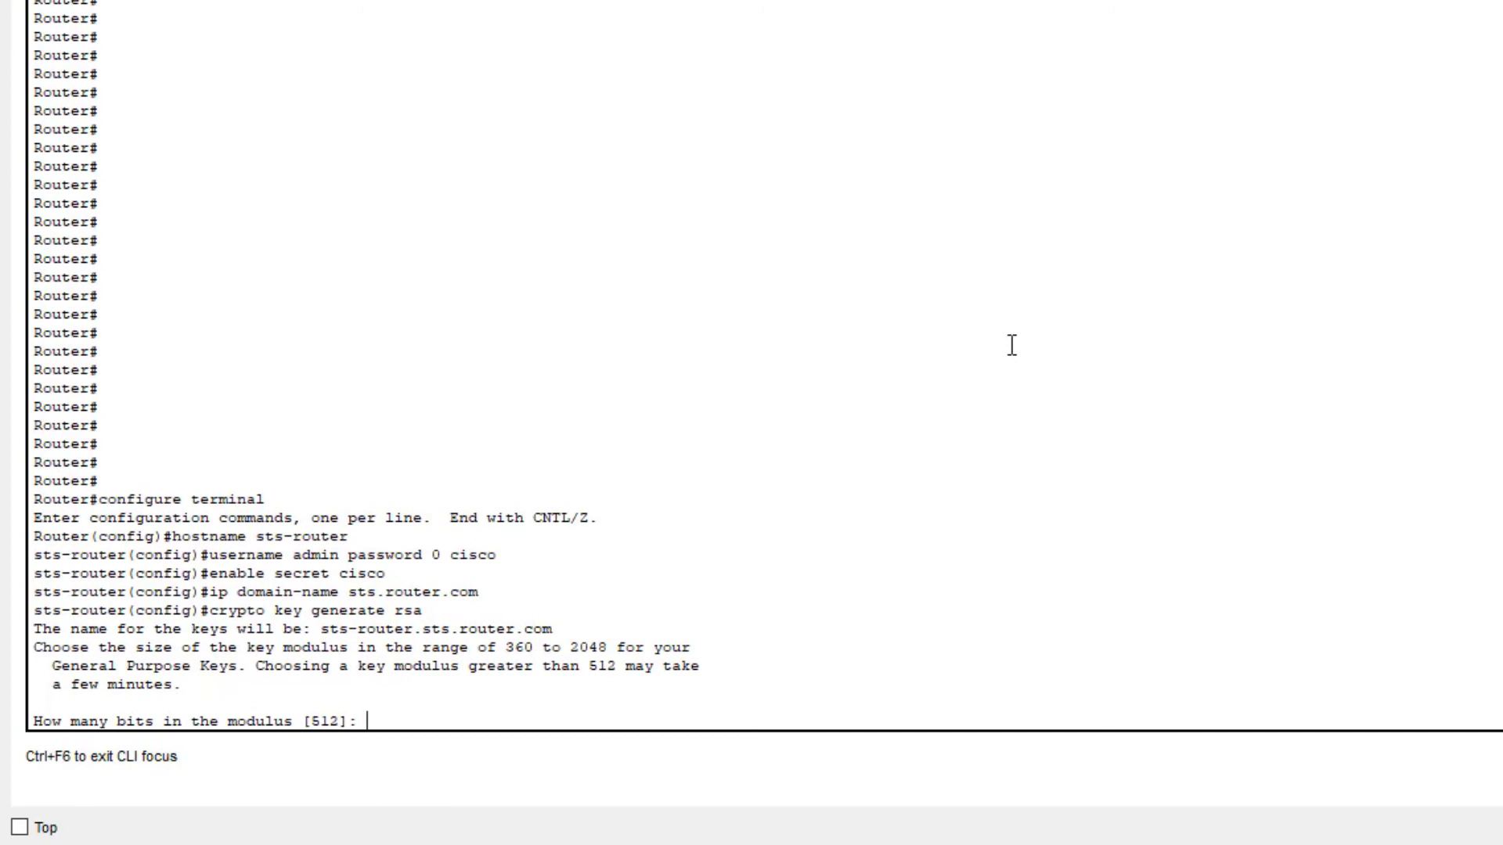
pyautogui.write('1024')
pyautogui.press('Return')
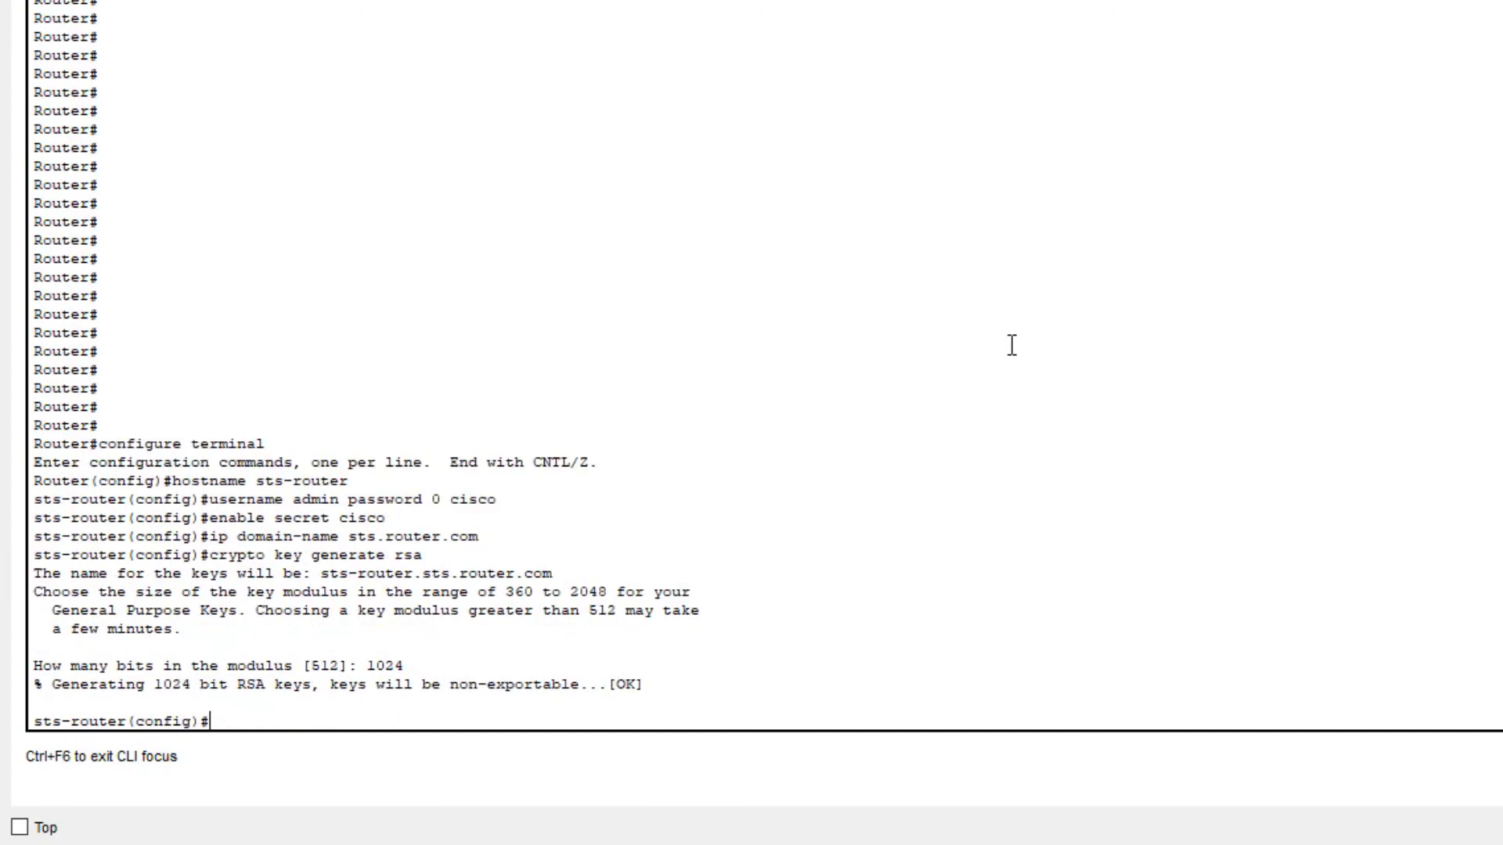
# Restrict VTY lines 0–4 to SSH transport with local login, then exit line configuration.
pyautogui.write('line ct')
pyautogui.press('BackSpace')
pyautogui.press('BackSpace')
pyautogui.write('vty 04')
pyautogui.press('BackSpace')
pyautogui.write('4')
pyautogui.press('Return')
pyautogui.write('t')
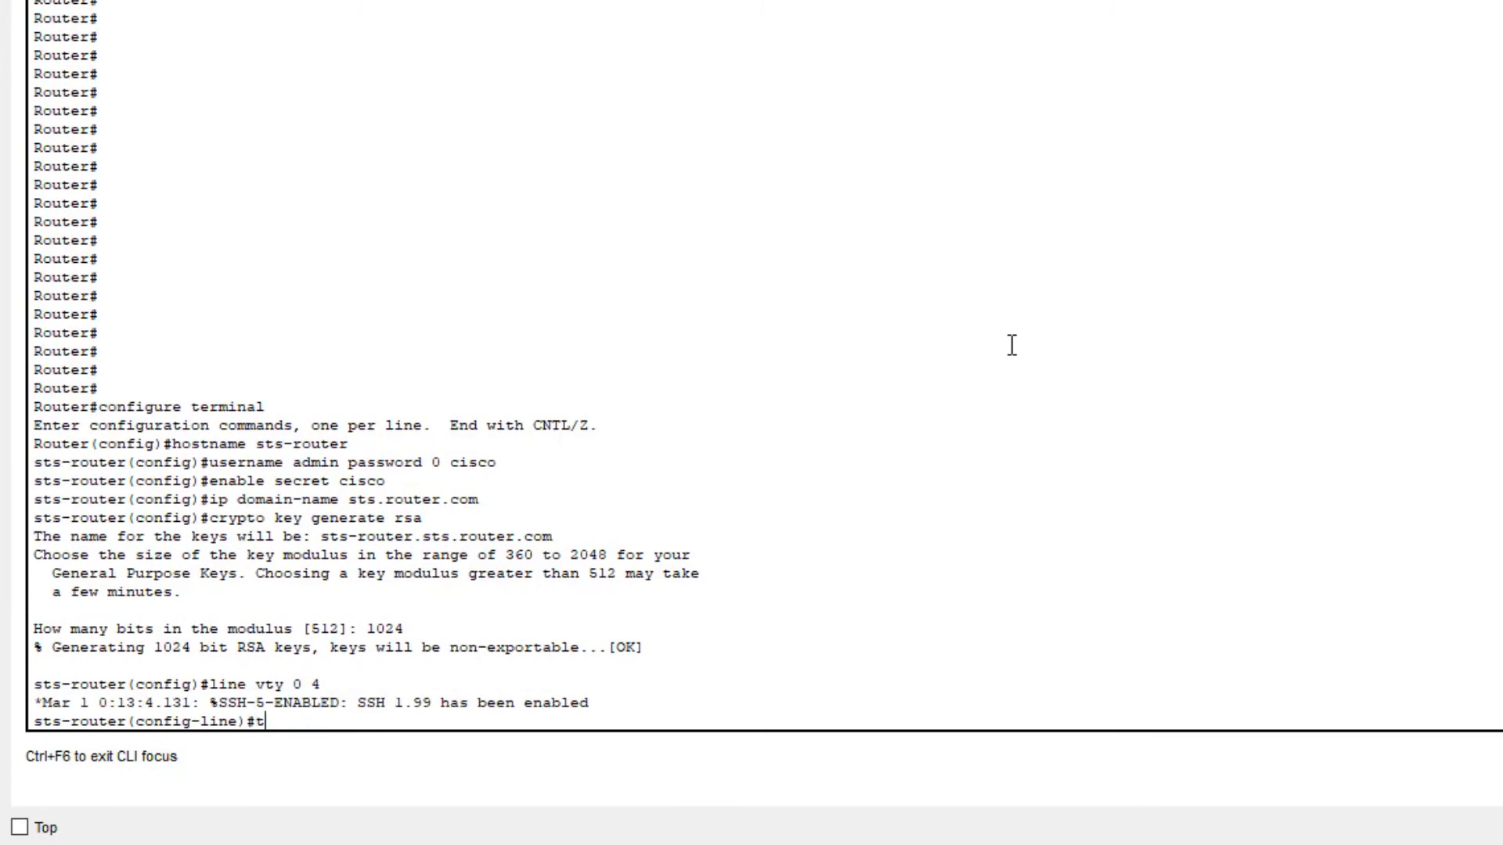
pyautogui.write('ransport input ss')
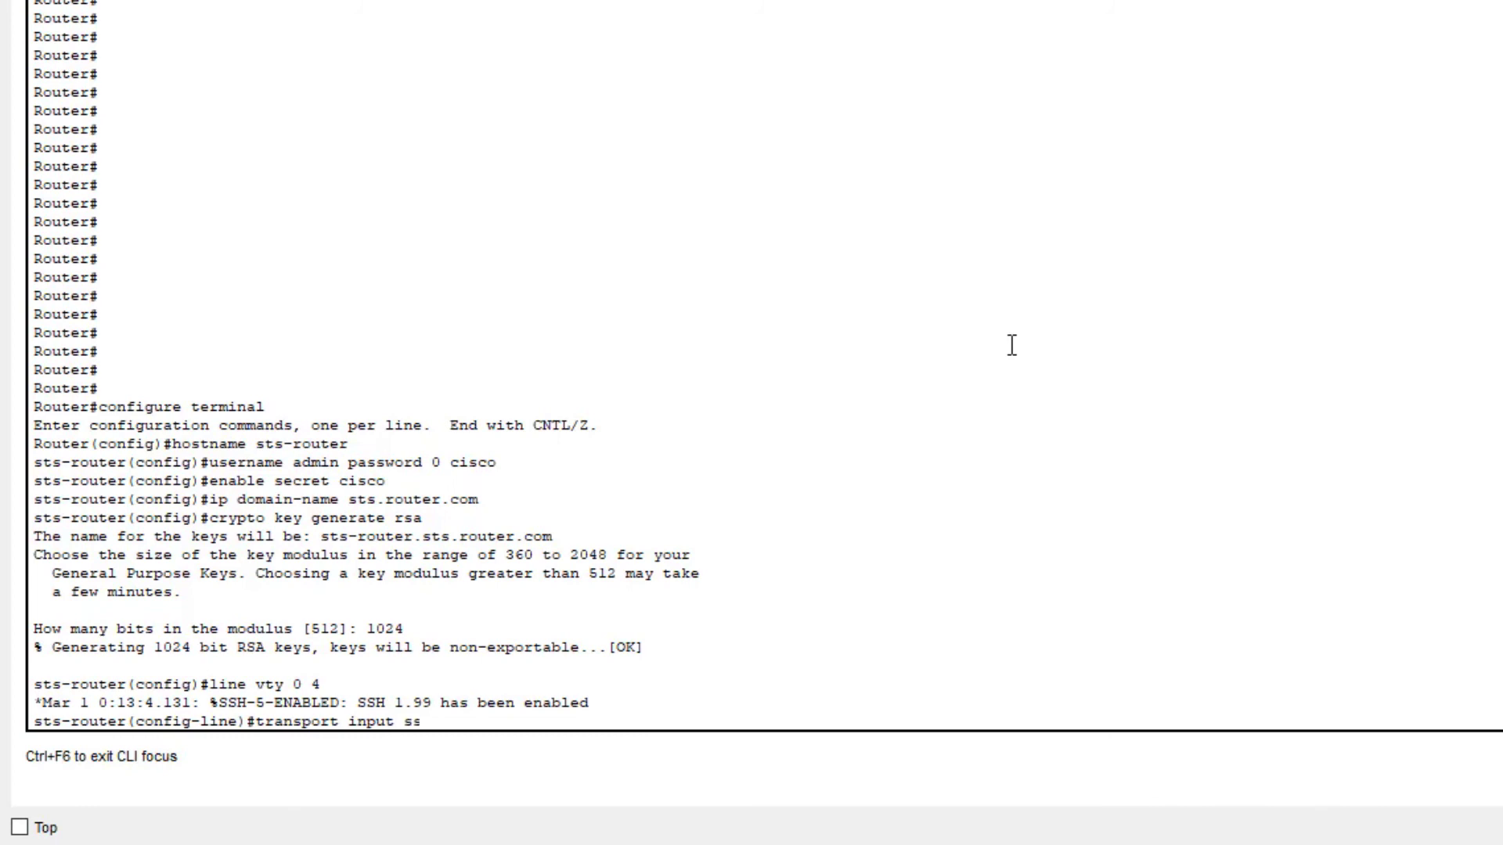
pyautogui.write('h')
pyautogui.press('Return')
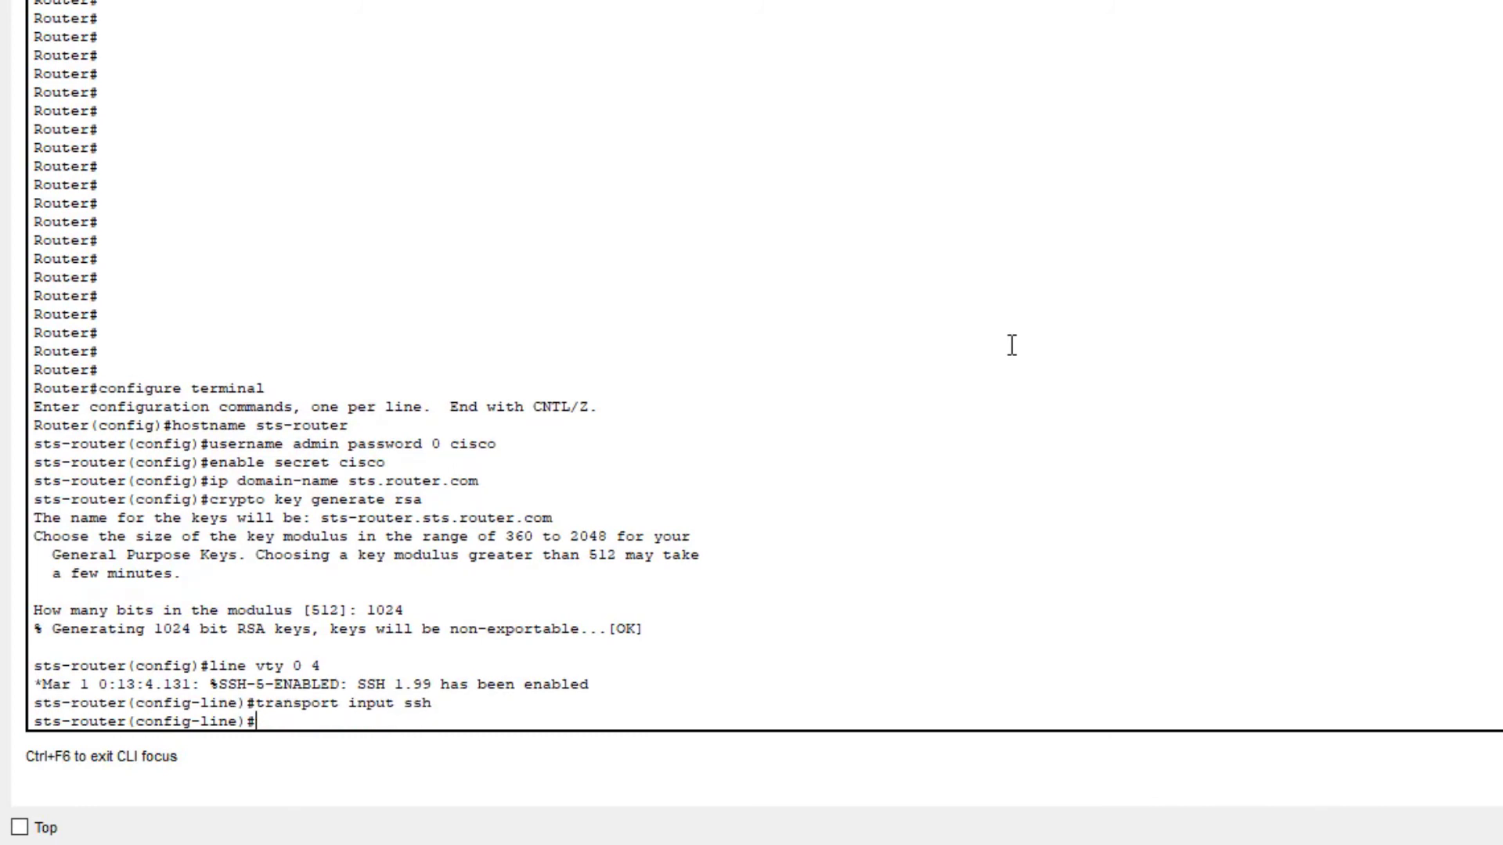
pyautogui.write('login local')
pyautogui.press('Return')
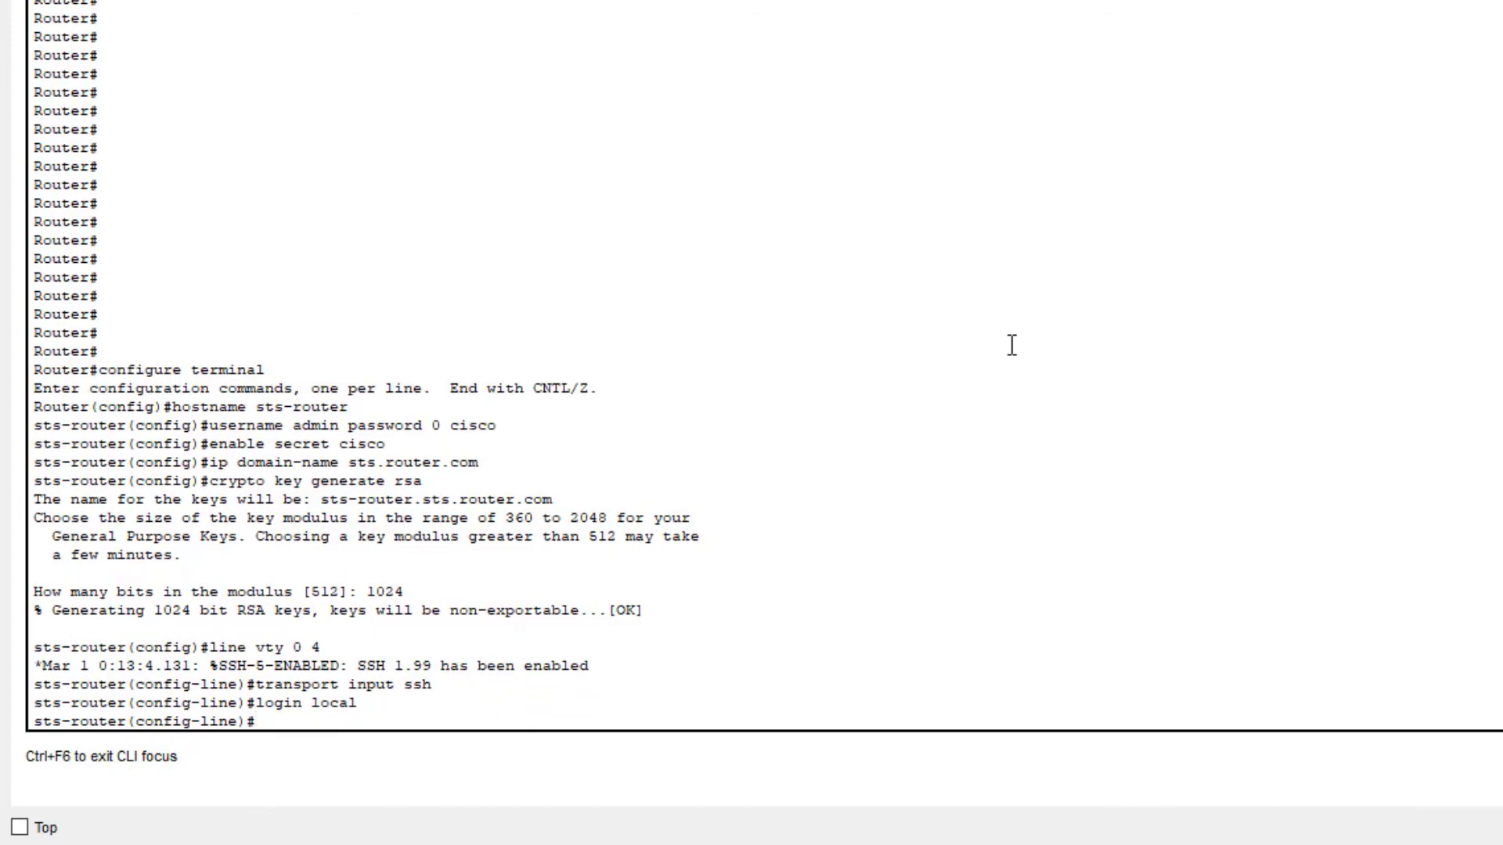
pyautogui.write('exi')
pyautogui.write('t')
pyautogui.press('Return')
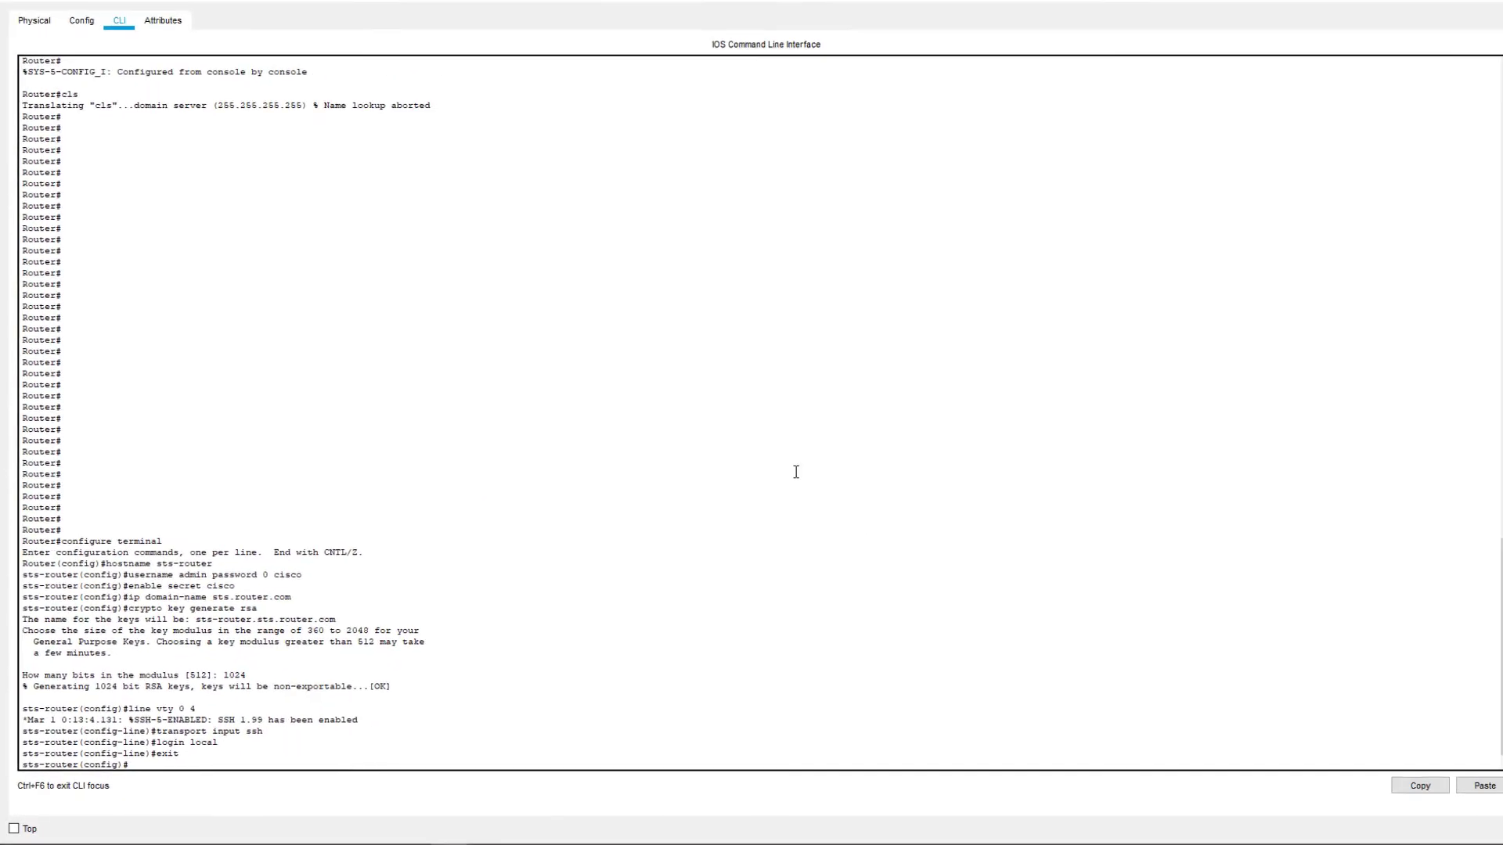
# Close the router window and bring up PC1's Telnet / SSH Client full screen.
pyautogui.click(1480, 13)
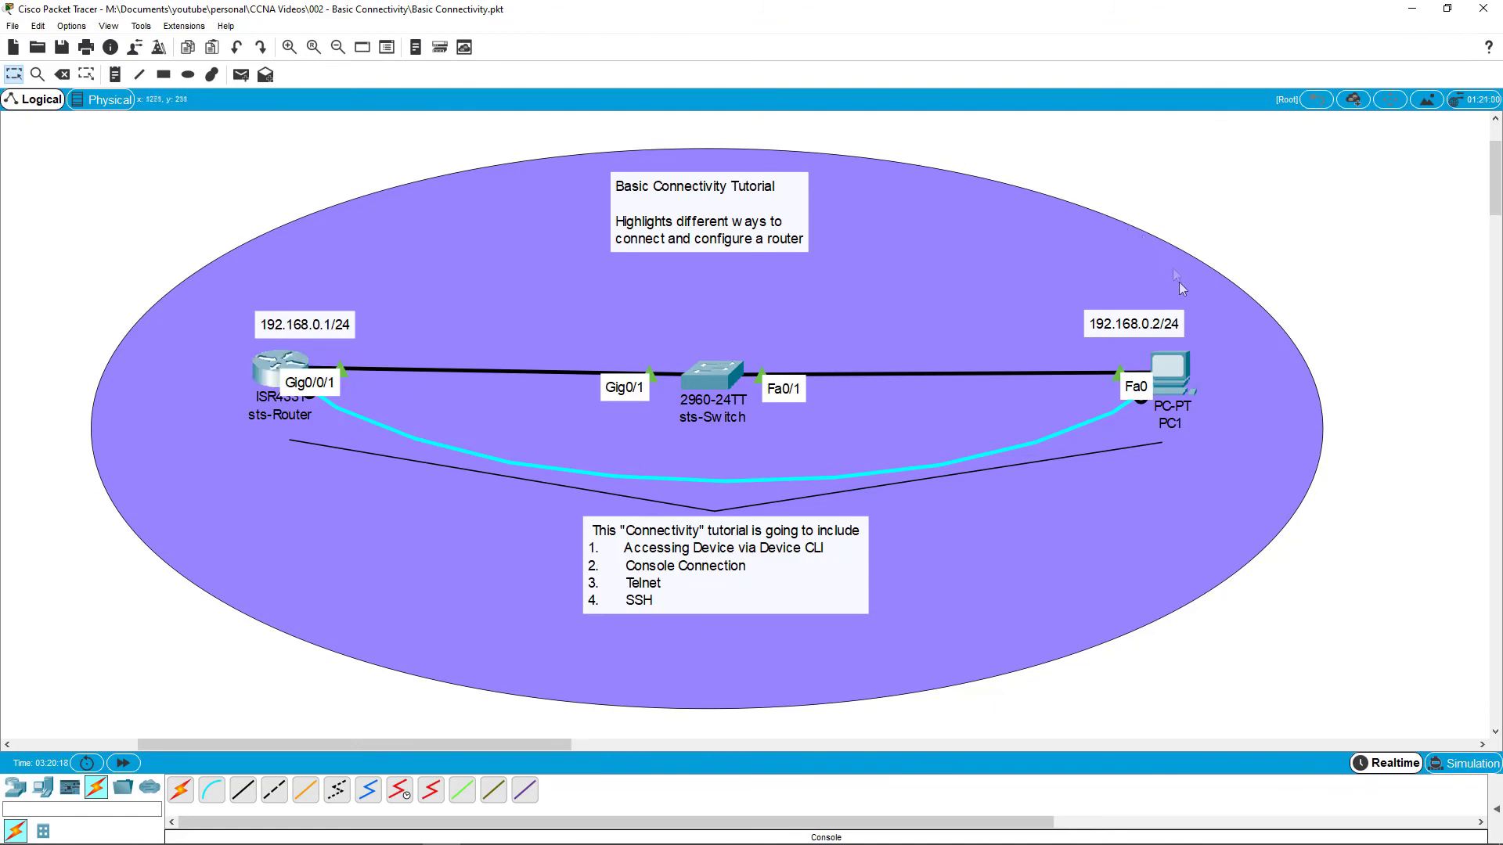
pyautogui.click(1174, 375)
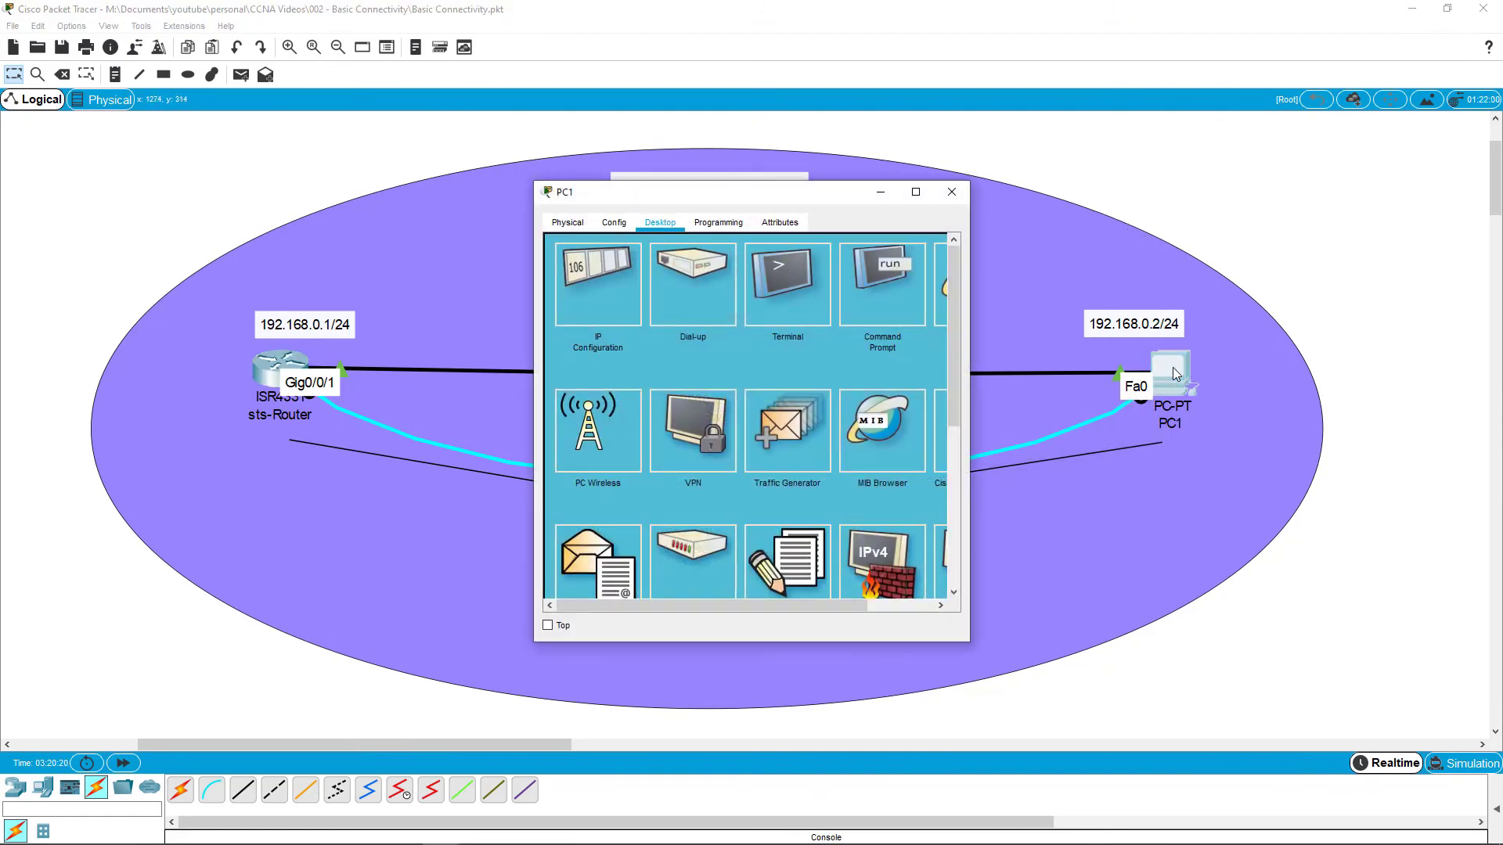
pyautogui.click(916, 192)
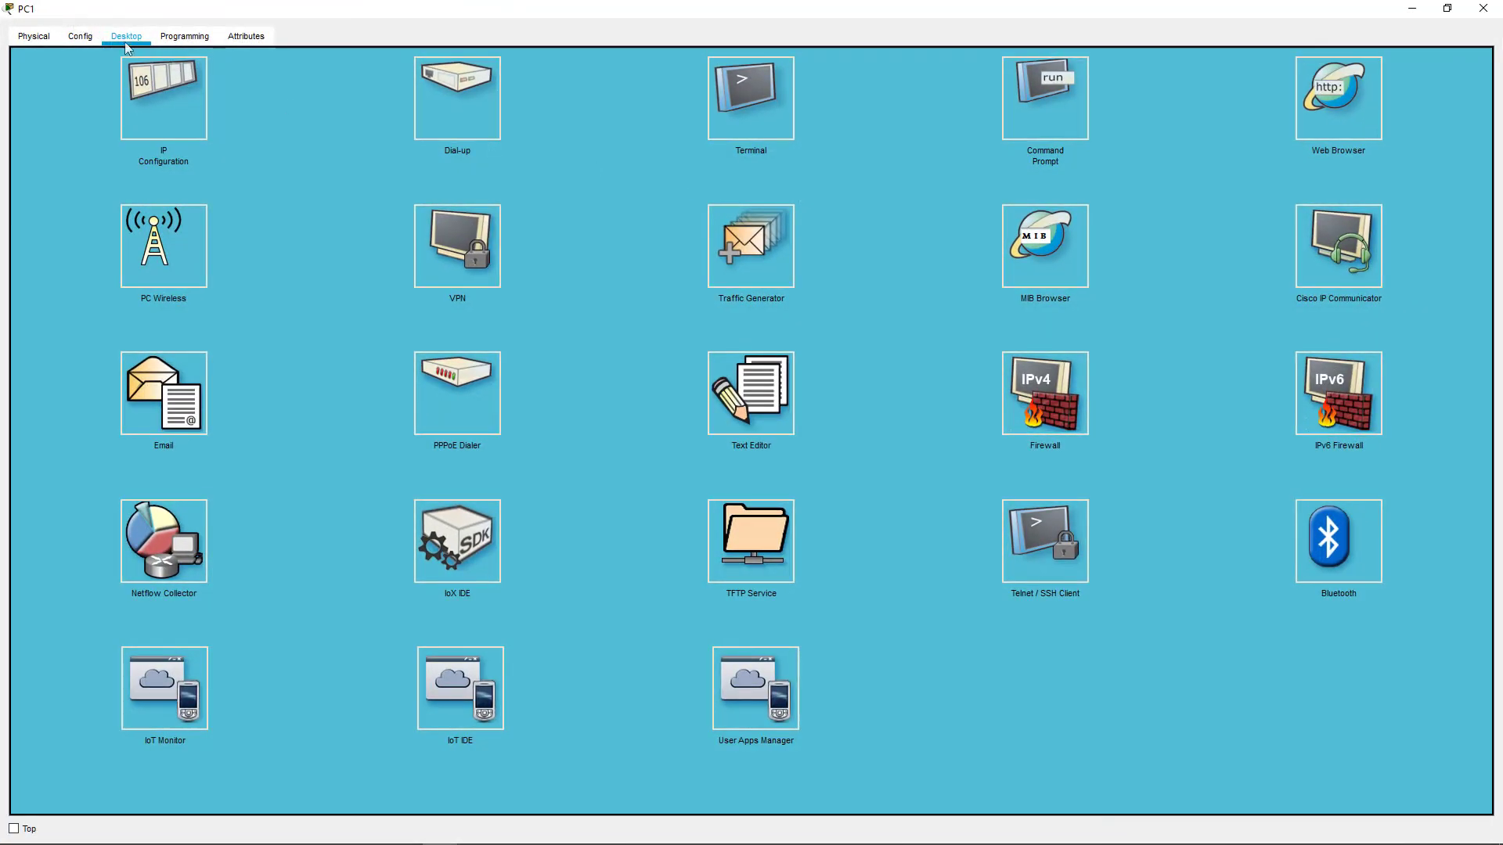
pyautogui.click(1033, 547)
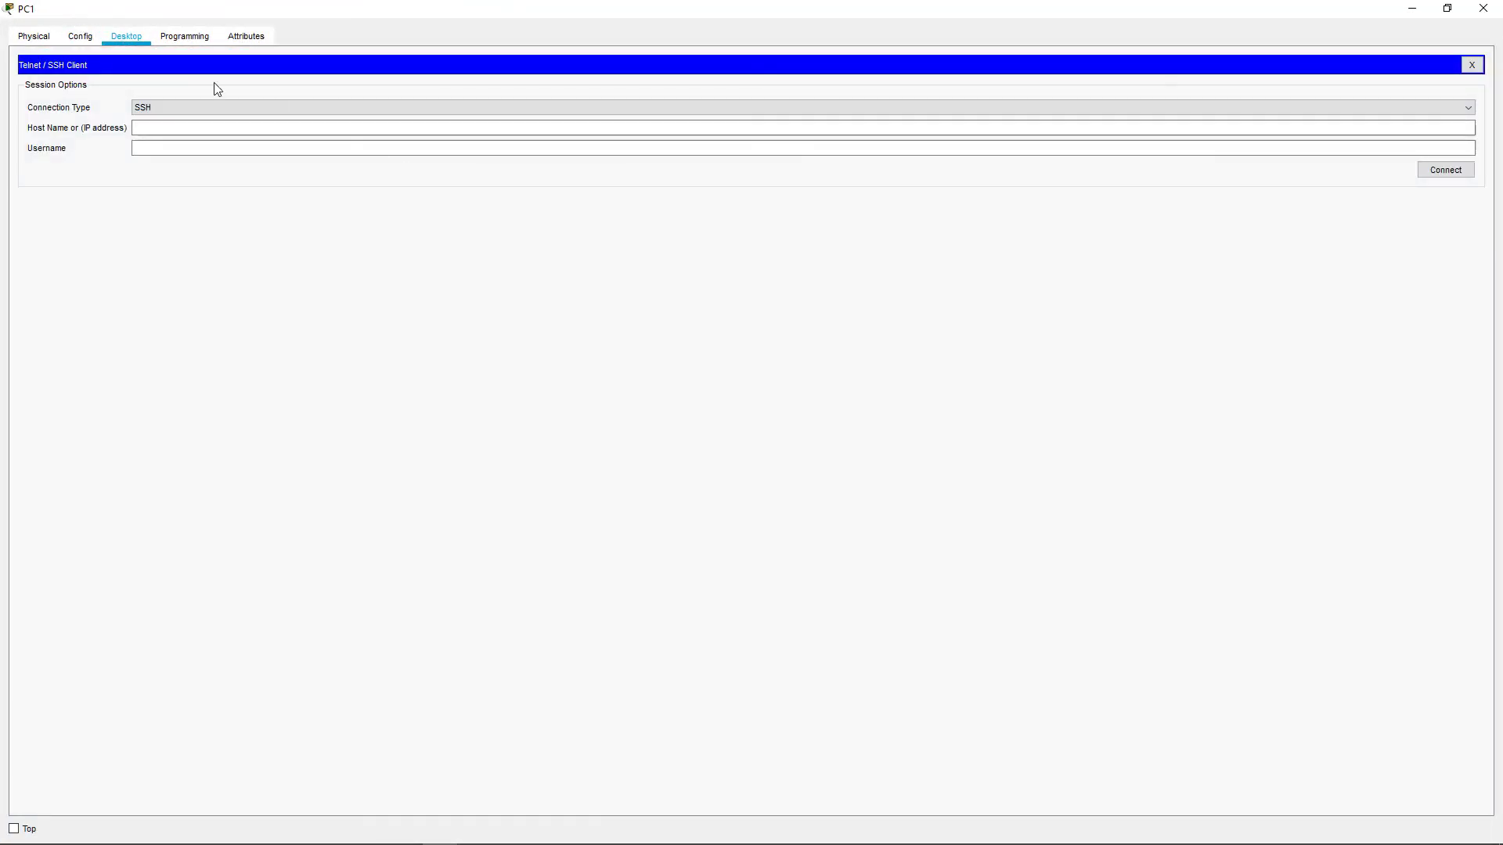
# Connect over SSH to 192.168.0.1 using the router's local username.
pyautogui.click(164, 126)
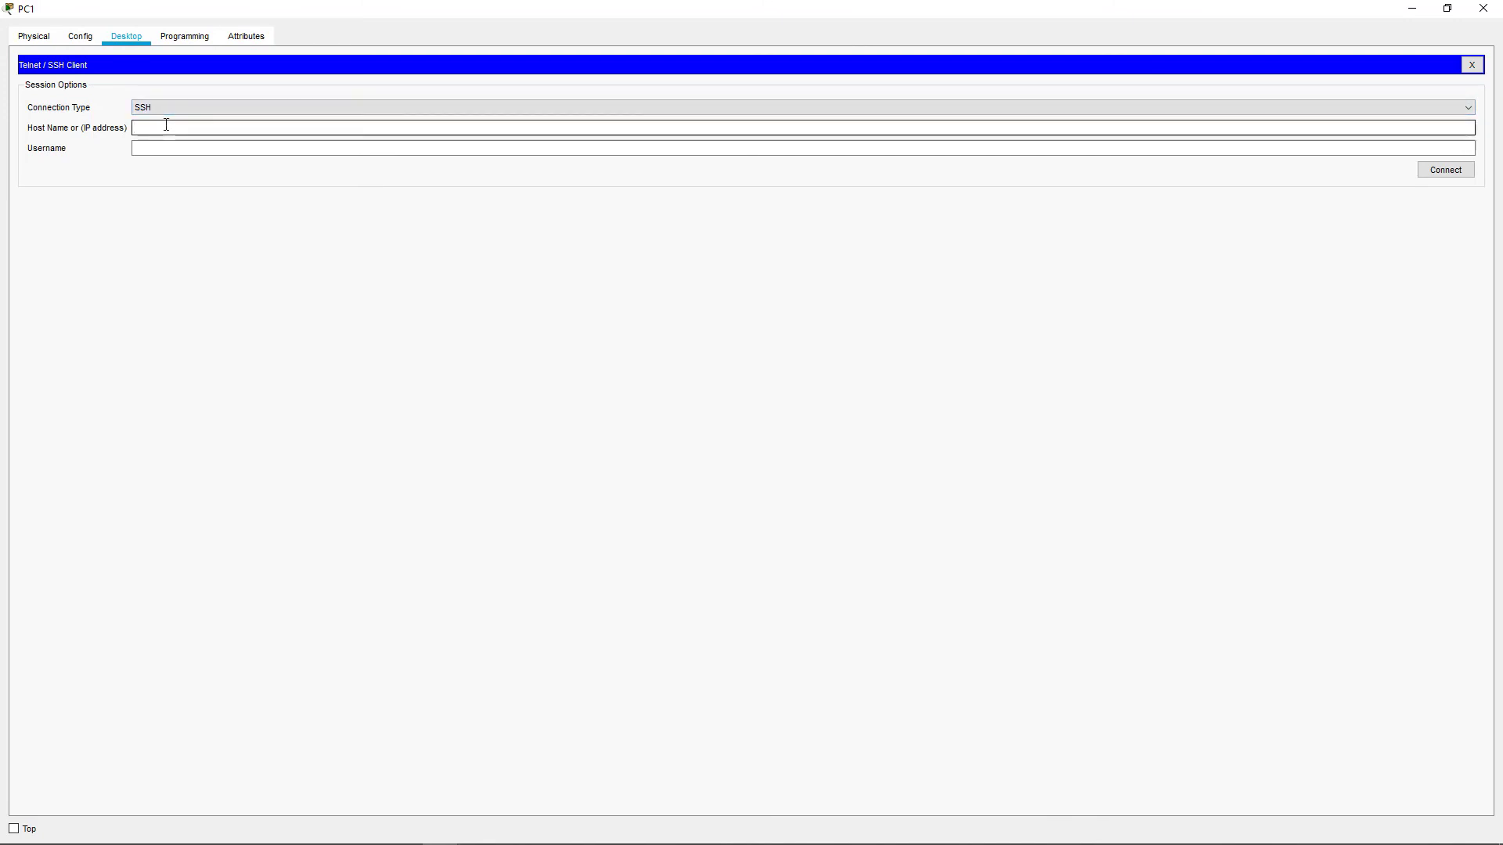
pyautogui.write('192.168.0.1')
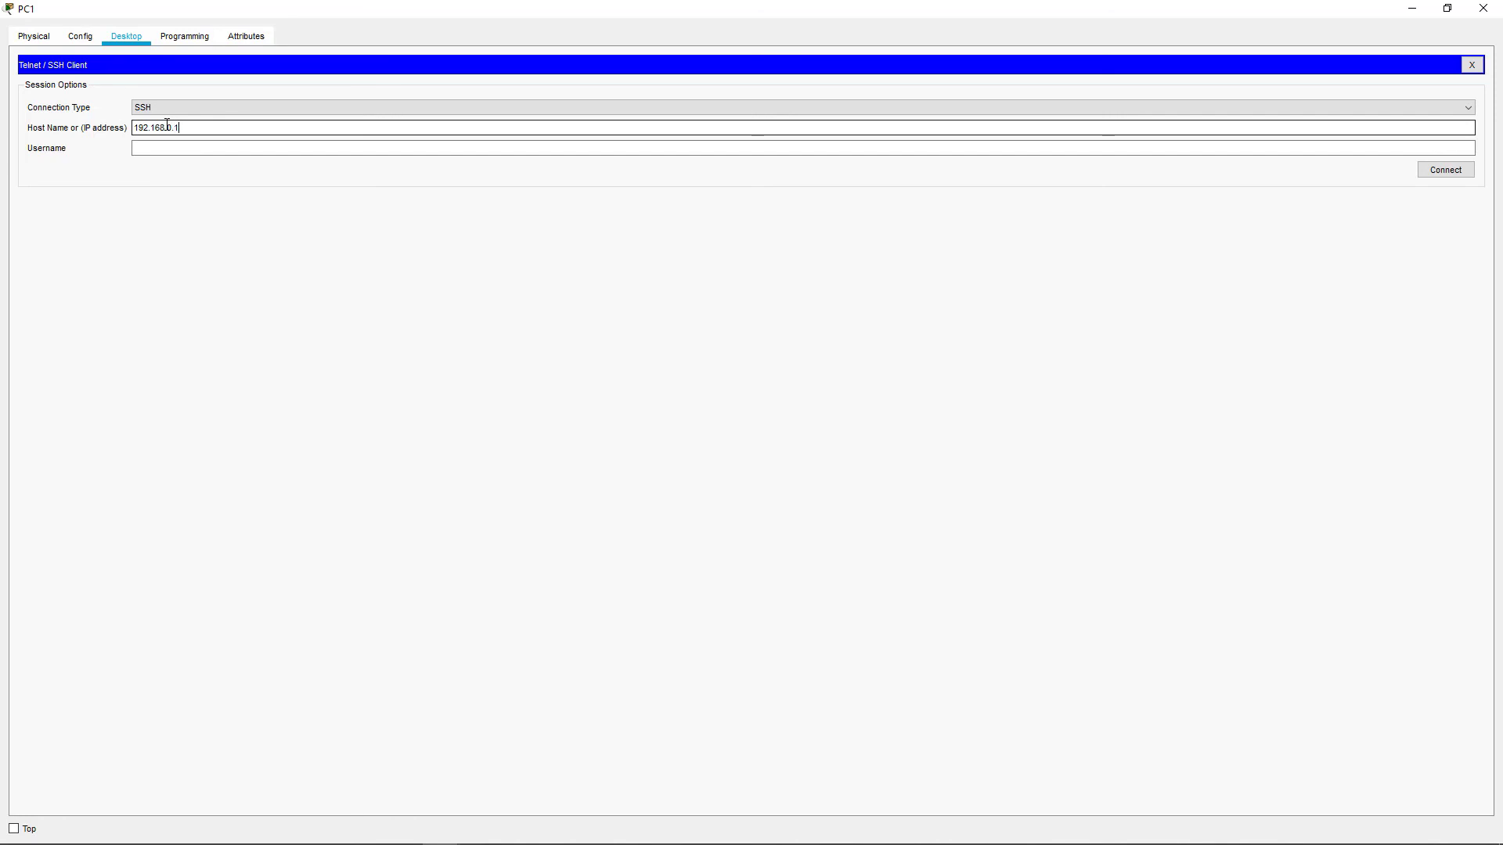
pyautogui.press('Tab')
pyautogui.write('admin')
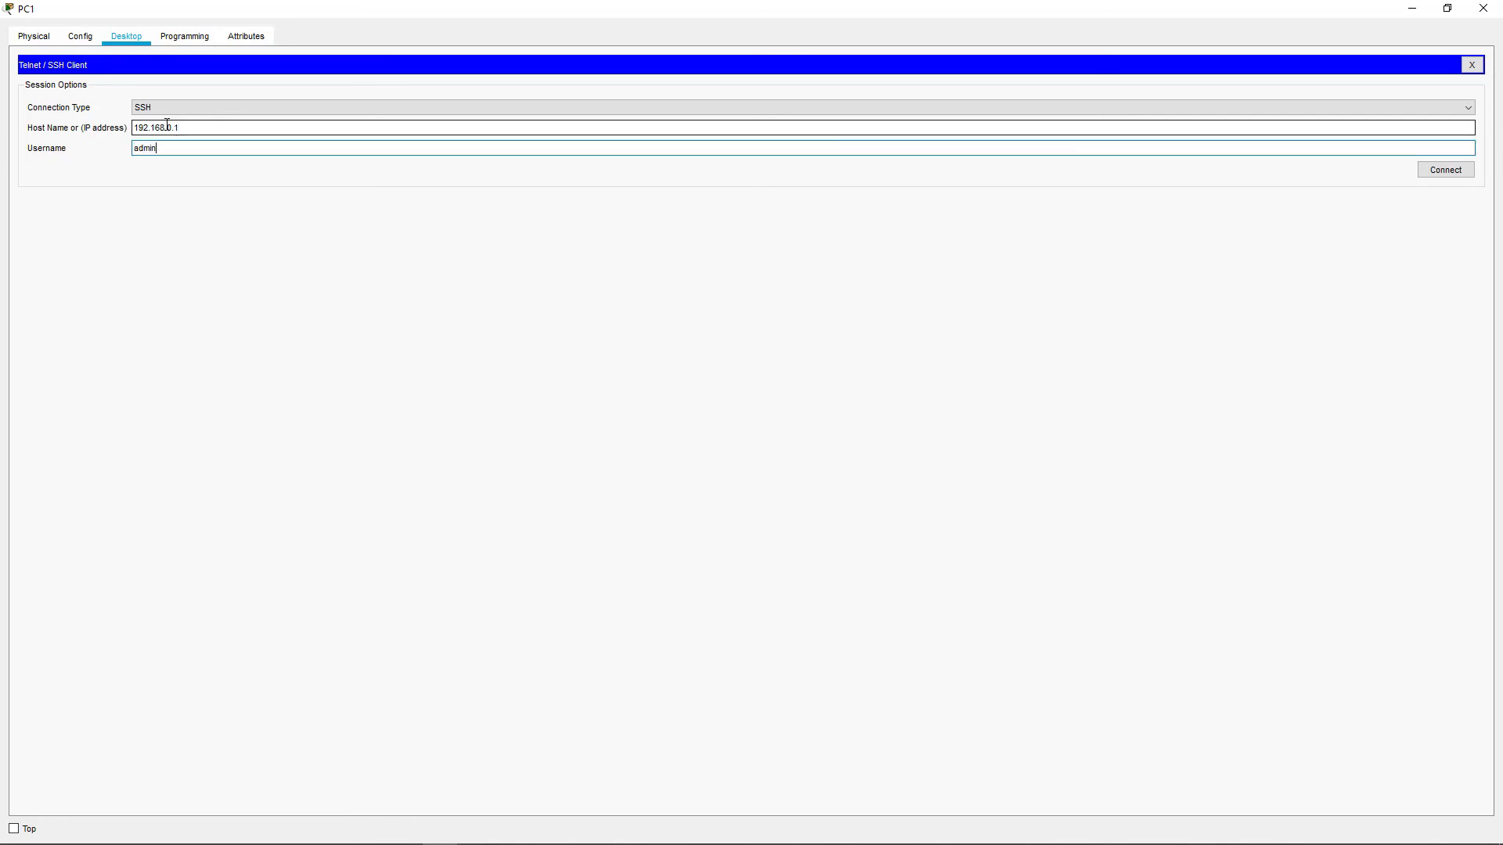
pyautogui.click(1453, 173)
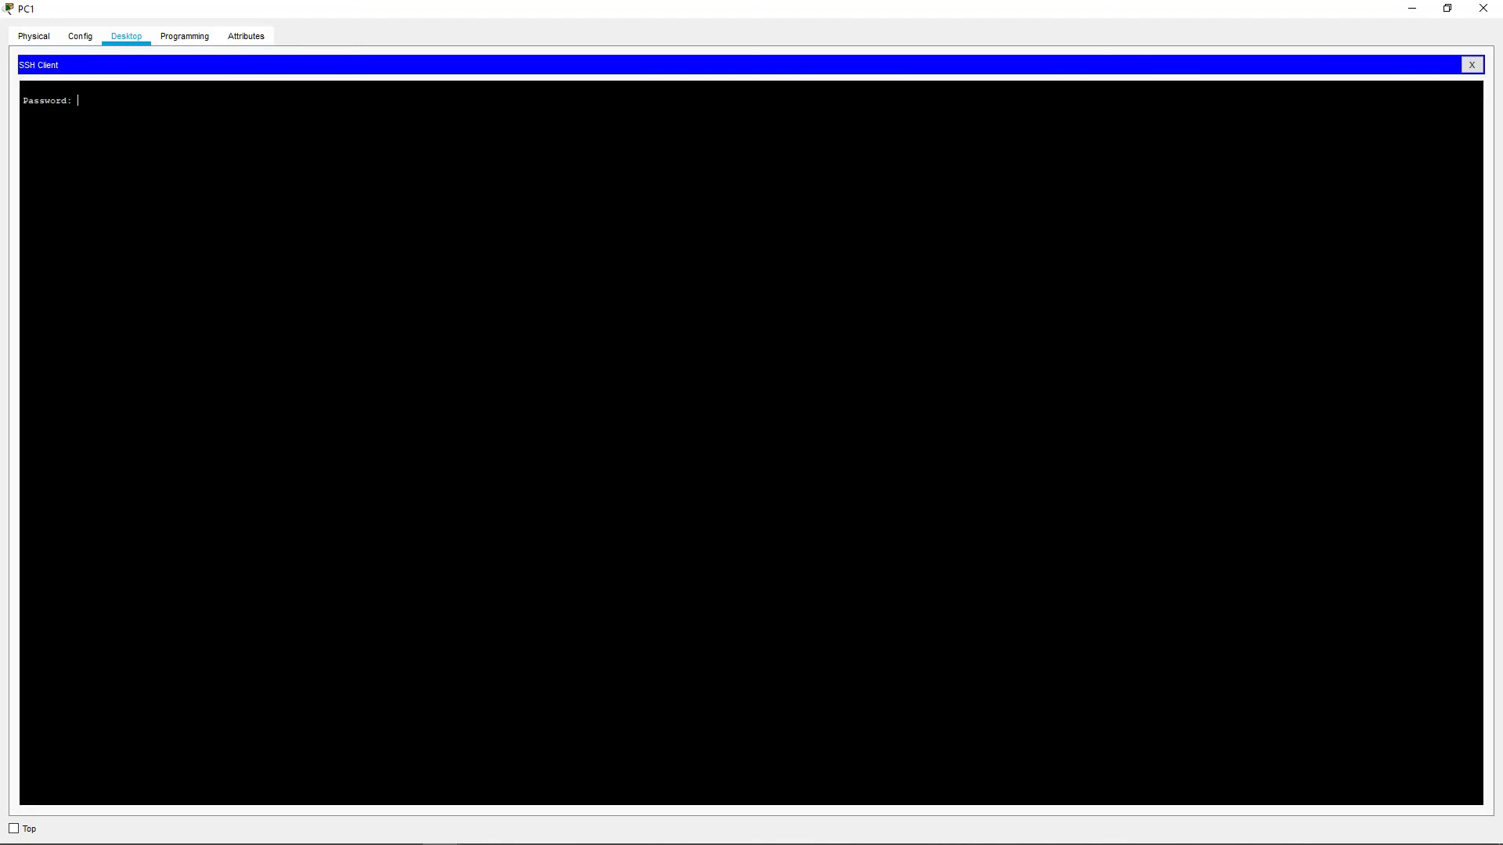
# Submit the login password, enter enable mode, and run show ip interface brief.
pyautogui.press('Return')
pyautogui.write('enable')
pyautogui.press('Return')
pyautogui.press('Return')
pyautogui.write('show ip interface brief')
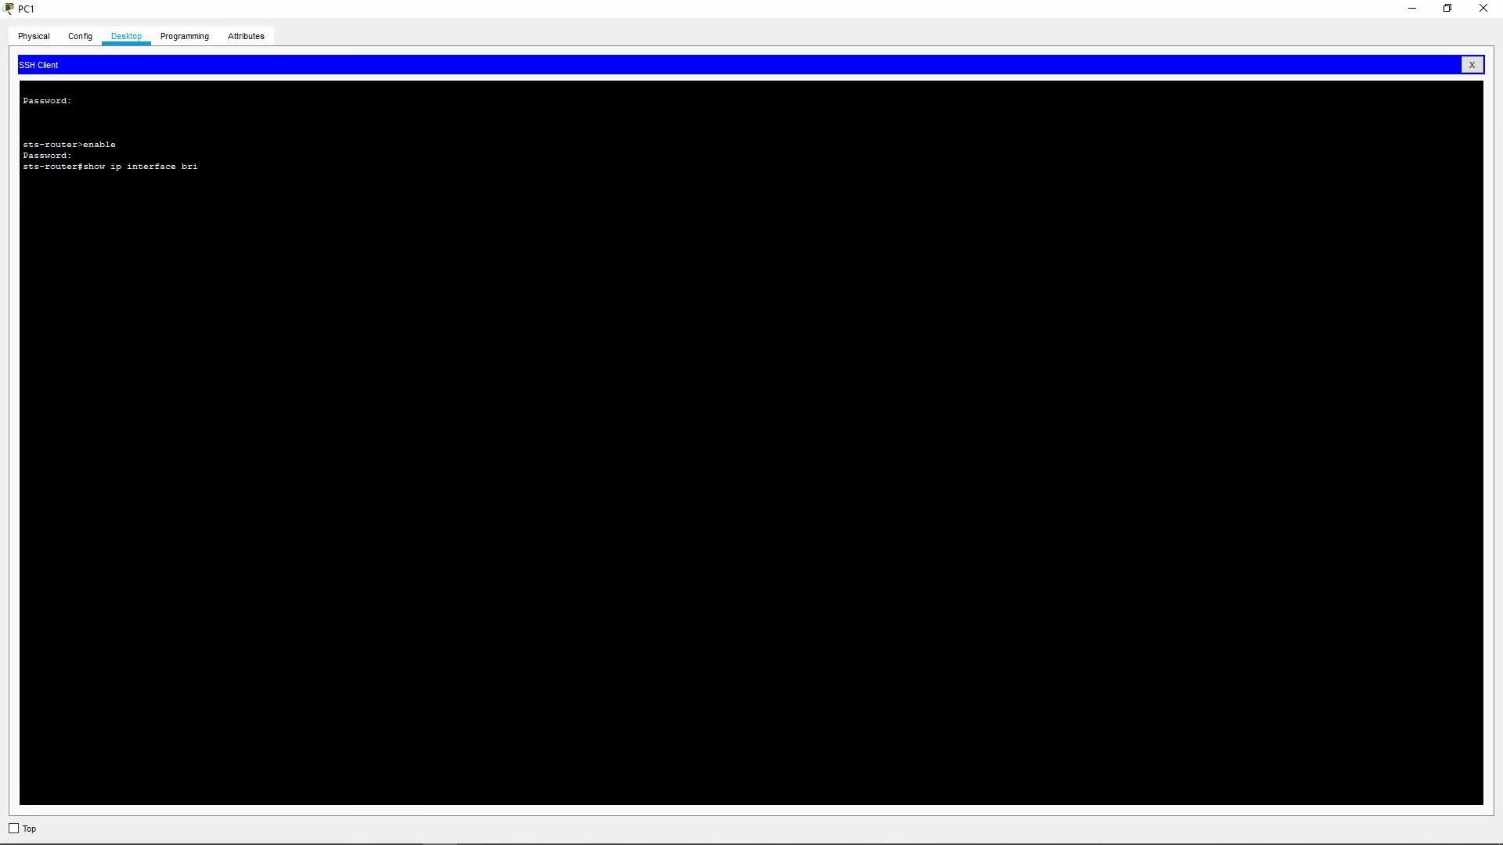
pyautogui.press('Return')
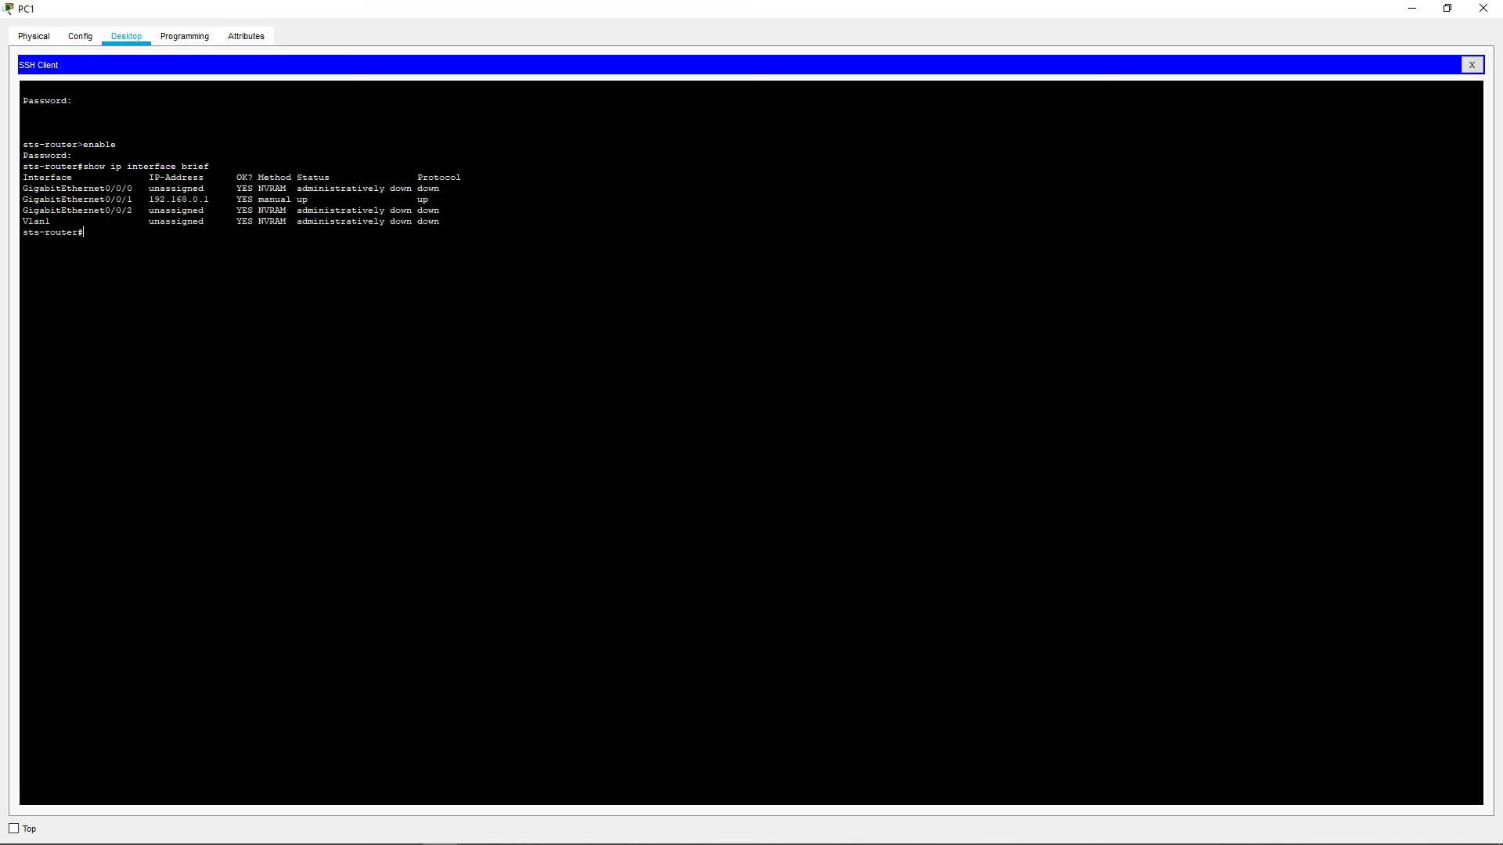